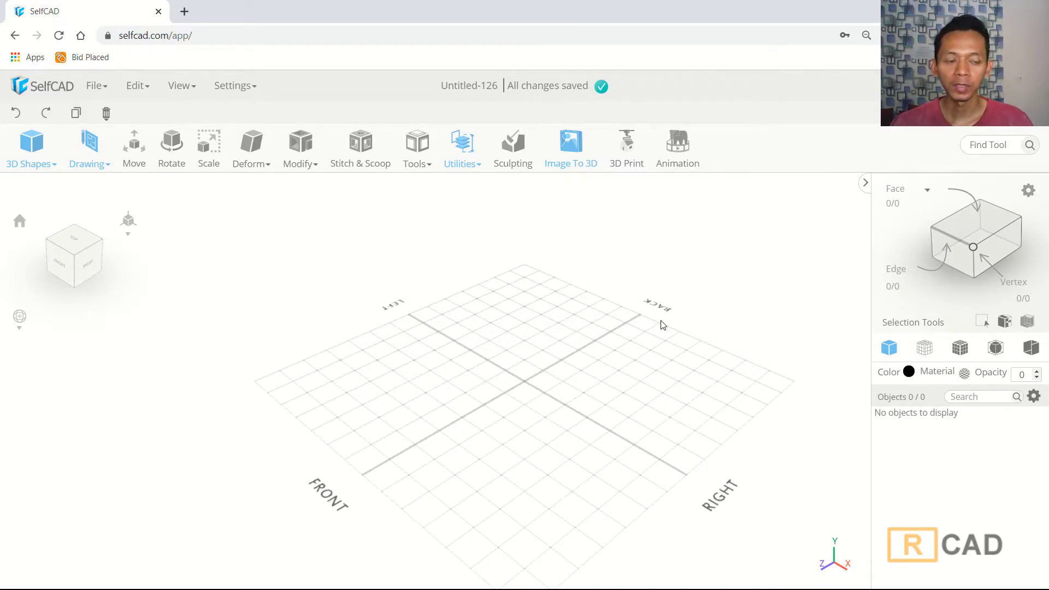
# - Open the 3D Shapes panel to show the basic shapes for the empty Untitled-126 project
pyautogui.click(31, 145)
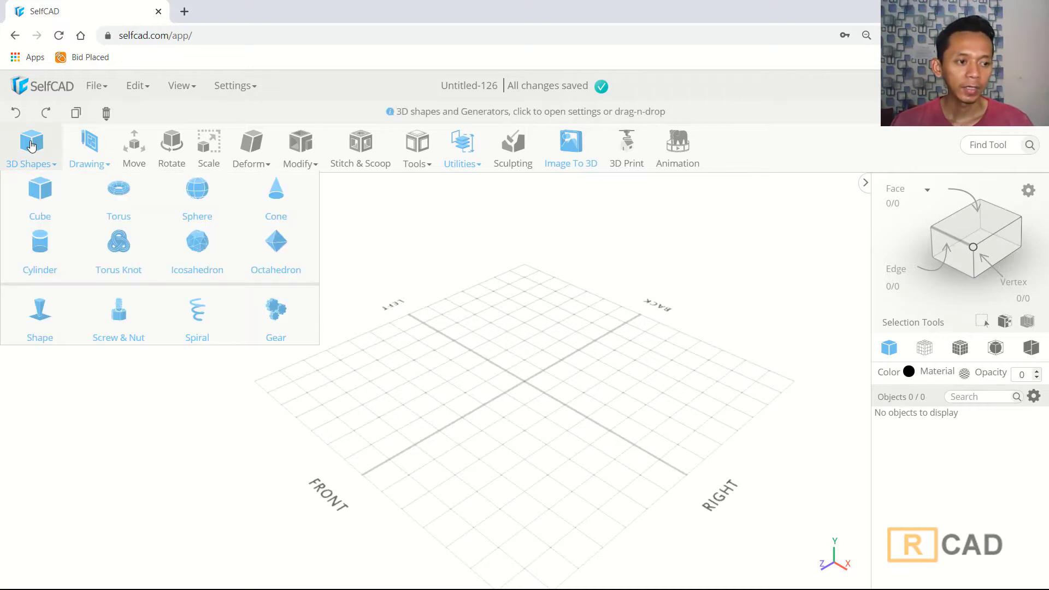
# - Place a cube, view it front-on in orthographic Mesh + Wireframe mode, and open Resolution
pyautogui.moveTo(38, 191); pyautogui.dragTo(528, 383)
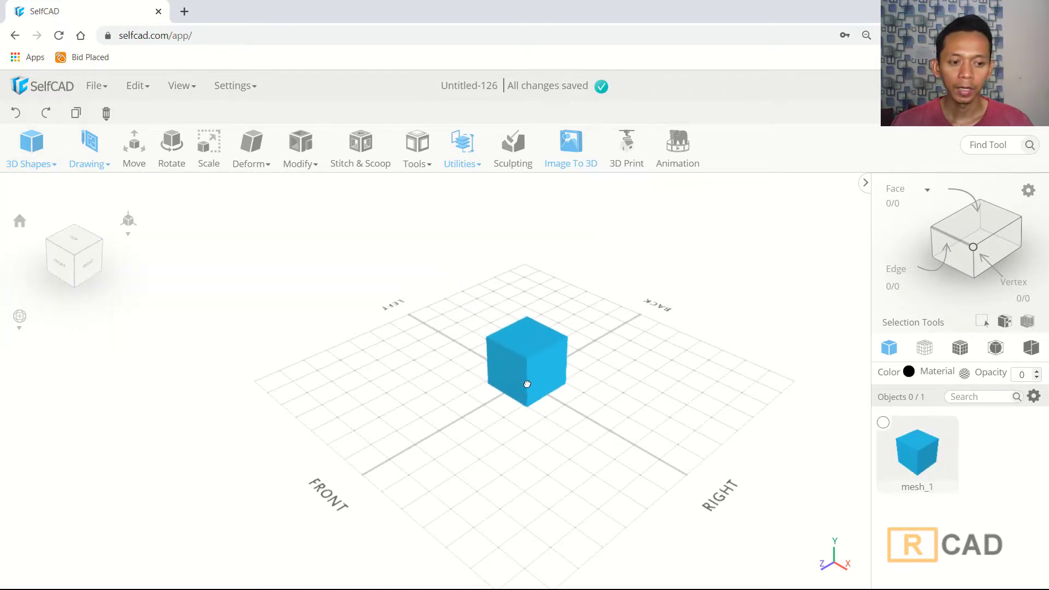
pyautogui.click(64, 270)
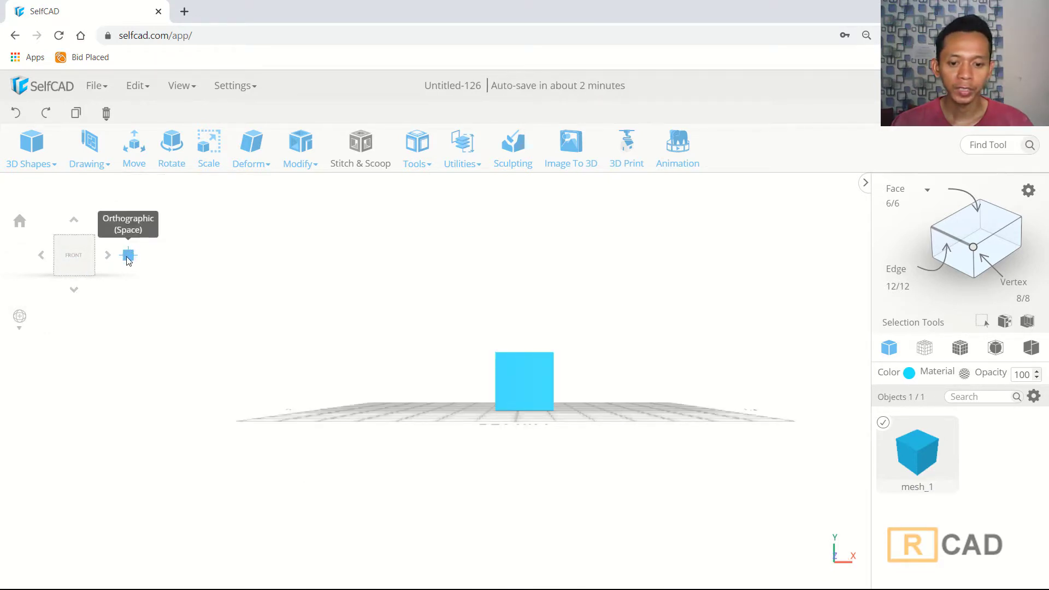
pyautogui.click(128, 257)
pyautogui.scroll(5, 536, 344)
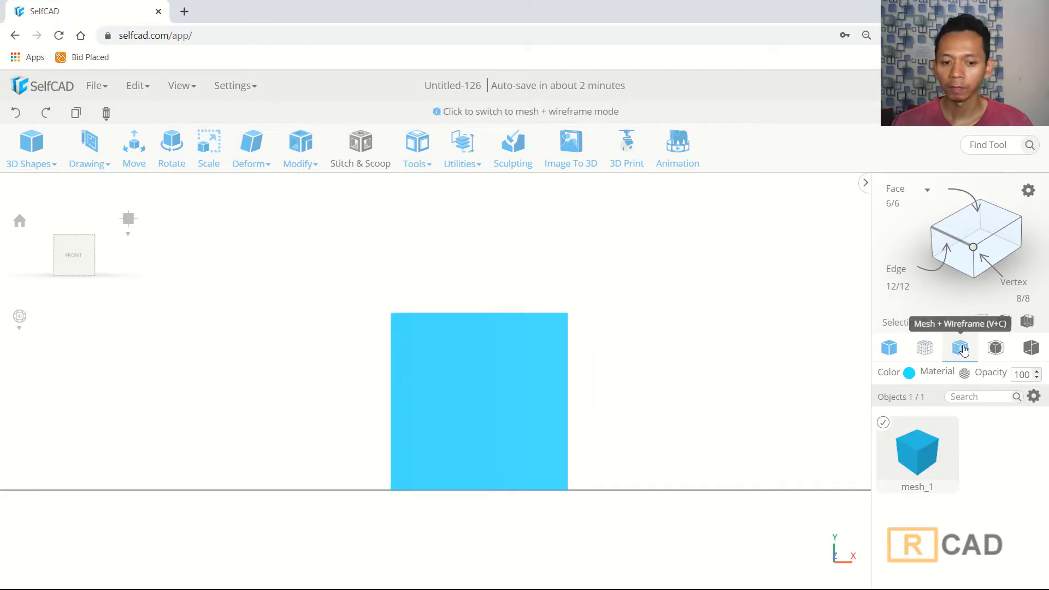
pyautogui.click(961, 349)
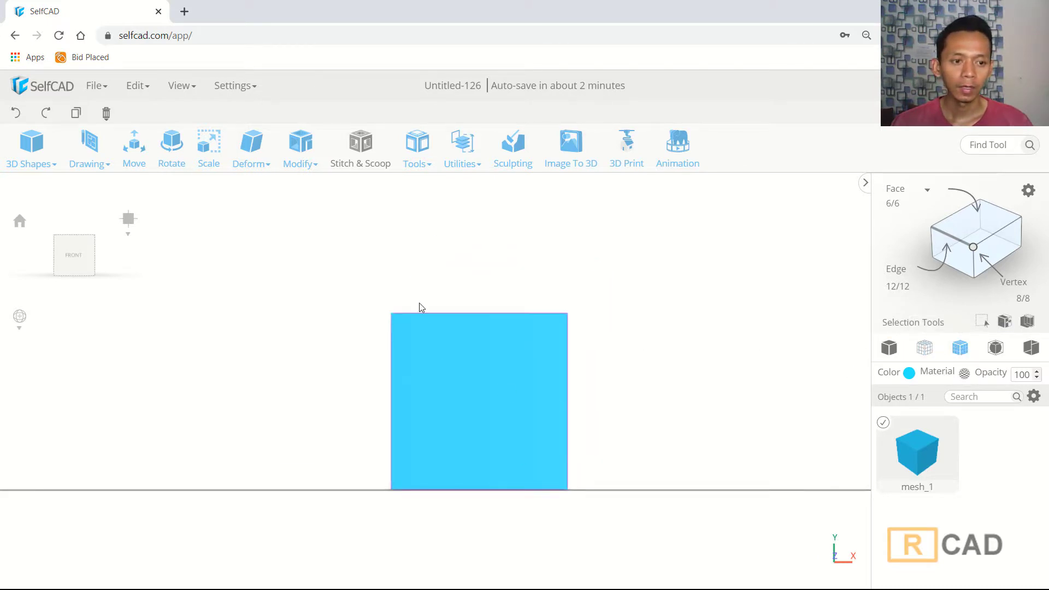
pyautogui.click(309, 165)
pyautogui.click(326, 395)
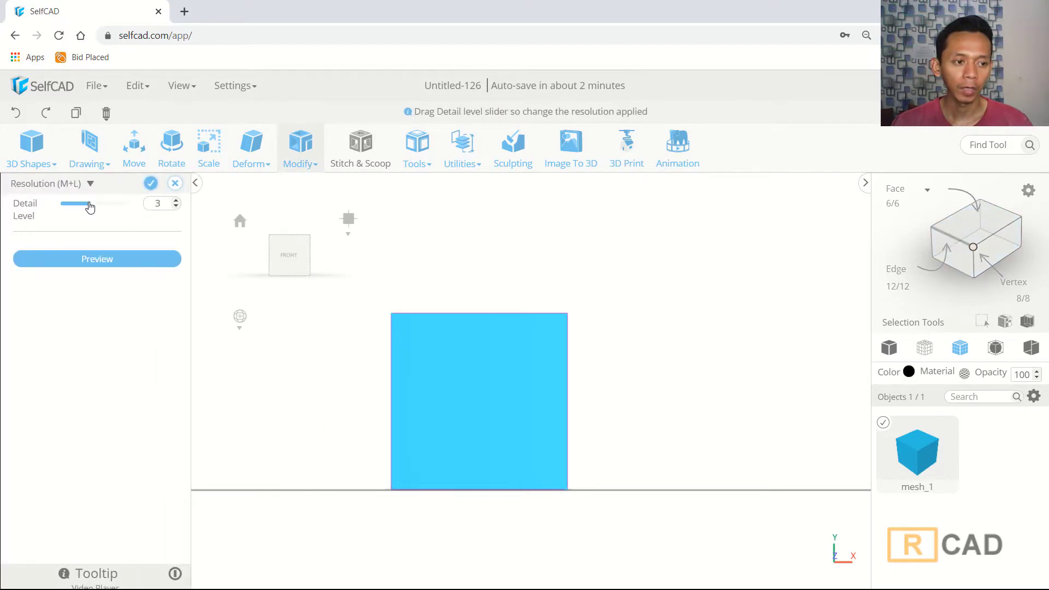
# - Subdivide the cube at Resolution Detail Level 1 and stretch it to 125 in Y
pyautogui.moveTo(77, 206); pyautogui.dragTo(95, 205)
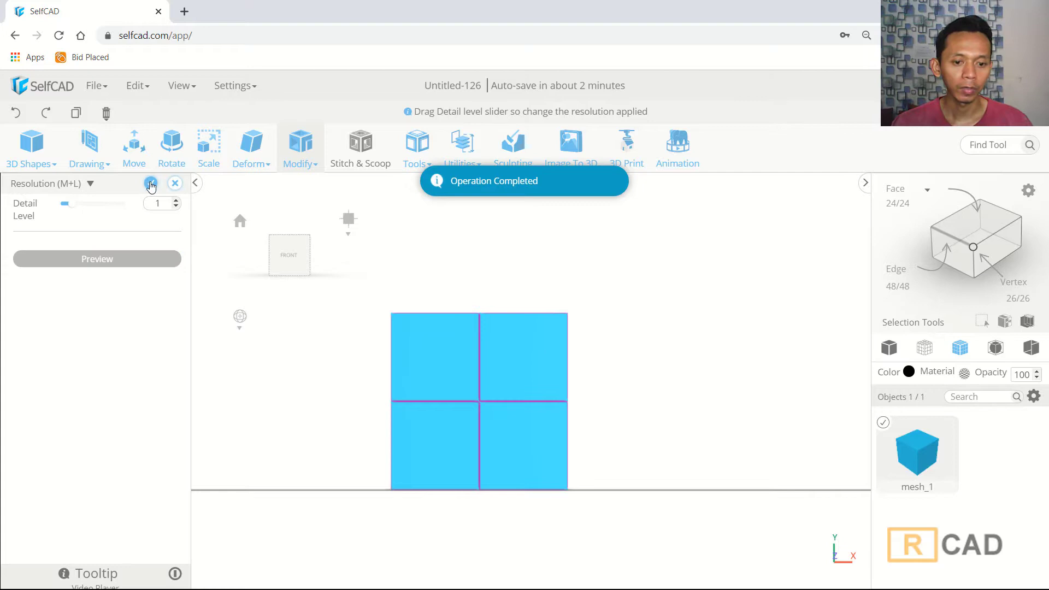
pyautogui.click(151, 183)
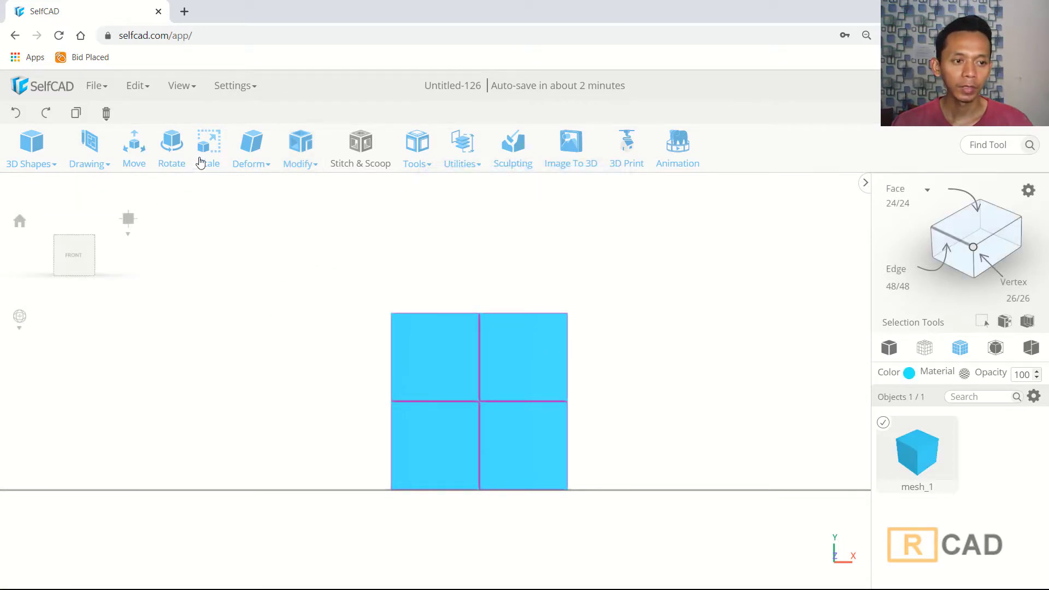
pyautogui.click(207, 155)
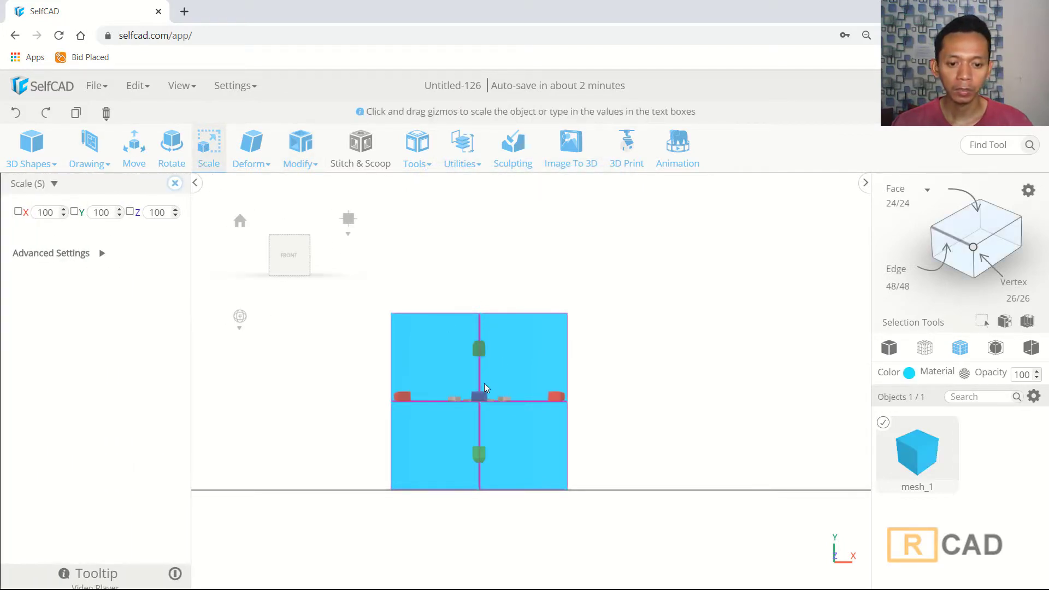
pyautogui.moveTo(475, 347); pyautogui.dragTo(478, 312)
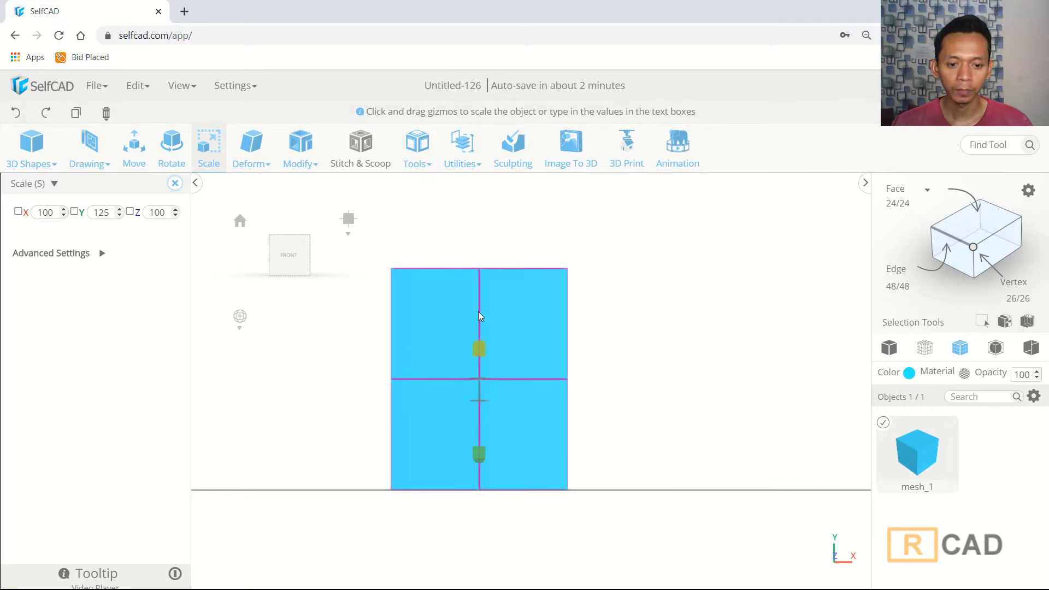
pyautogui.moveTo(613, 362); pyautogui.dragTo(683, 387)
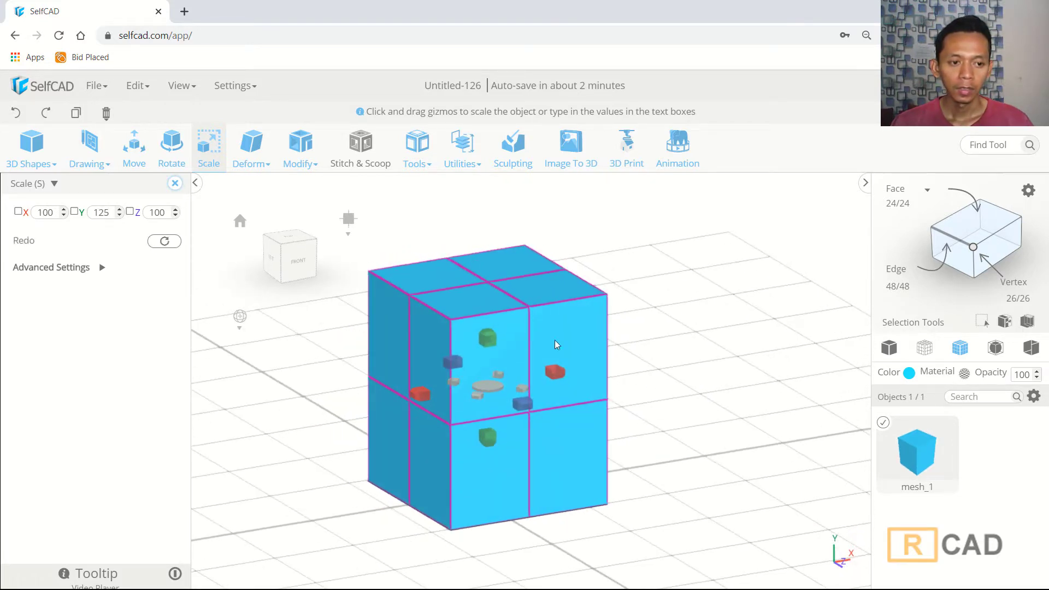
pyautogui.click(310, 161)
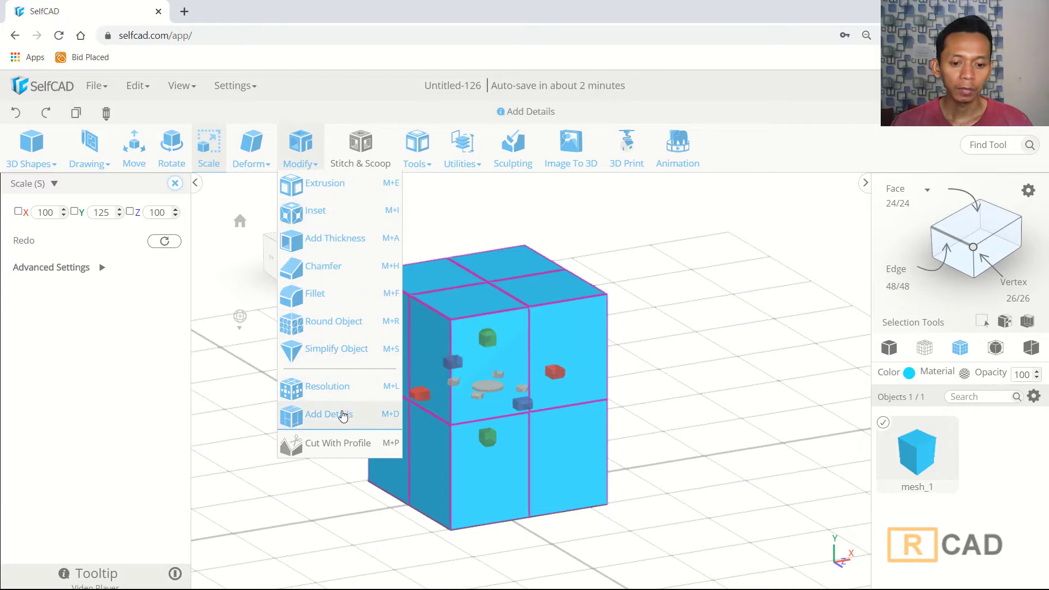
# - With Add Details and automatic loop finding, add an edge loop around the block's upper half (32 faces)
pyautogui.click(343, 416)
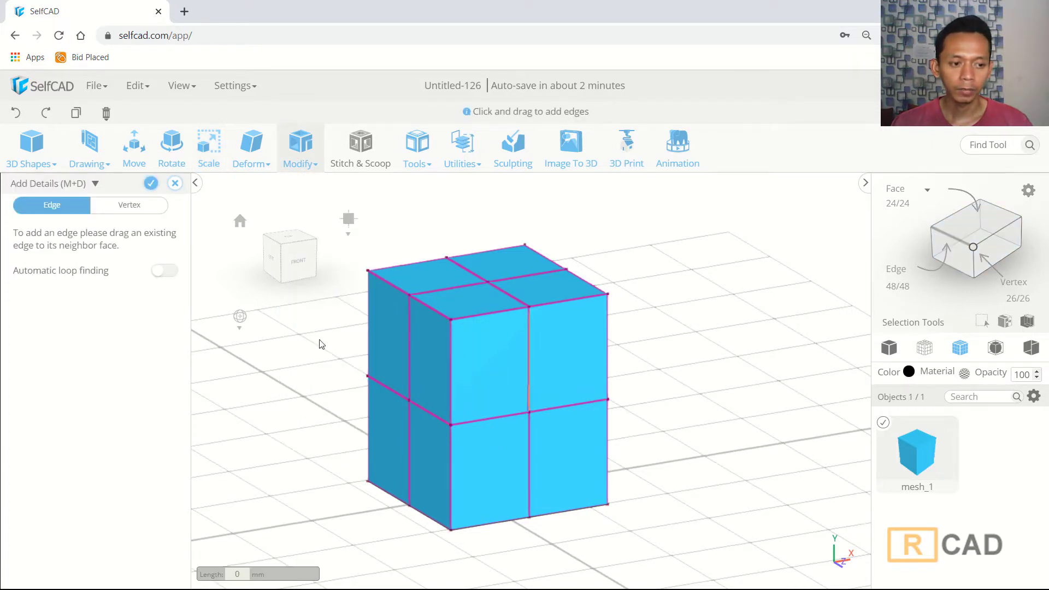
pyautogui.click(164, 272)
pyautogui.moveTo(452, 399); pyautogui.dragTo(493, 366)
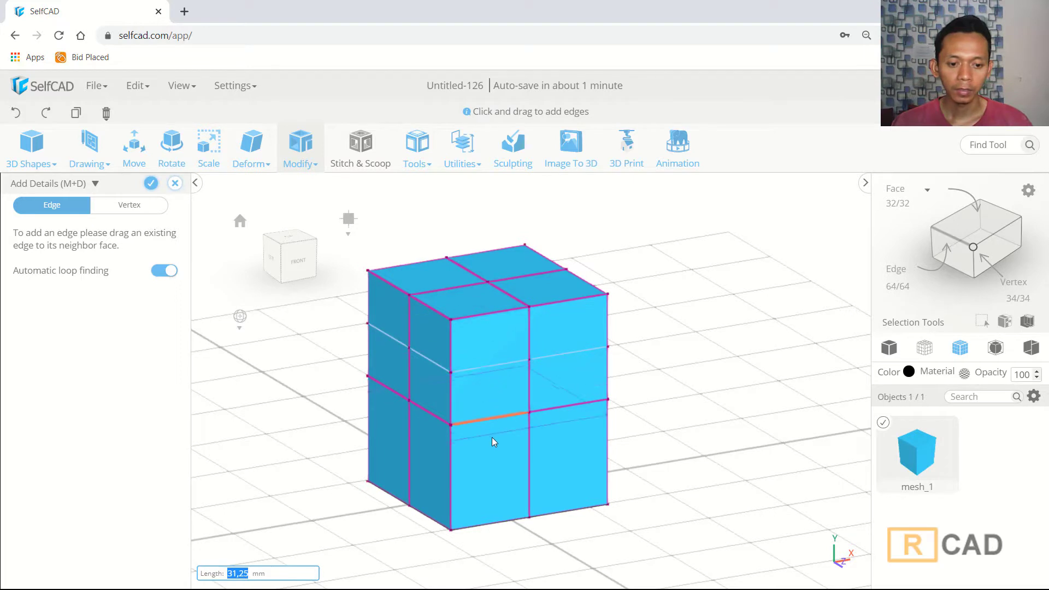
pyautogui.click(152, 186)
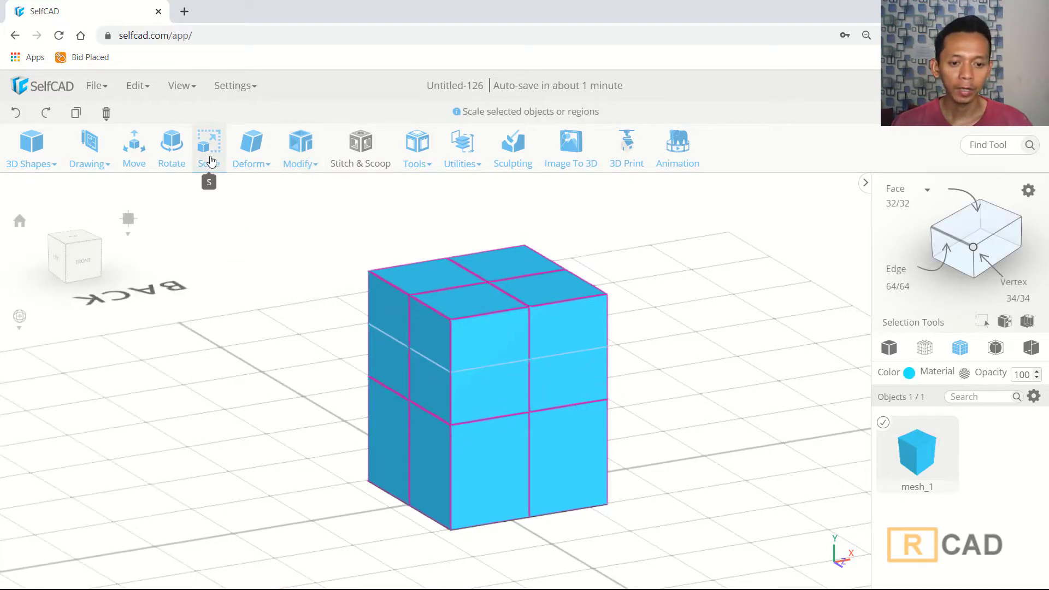
# - Scale the block to 50 in Z, leaving a thin slab at X 100, Y 125
pyautogui.click(211, 160)
pyautogui.moveTo(653, 424); pyautogui.dragTo(717, 429)
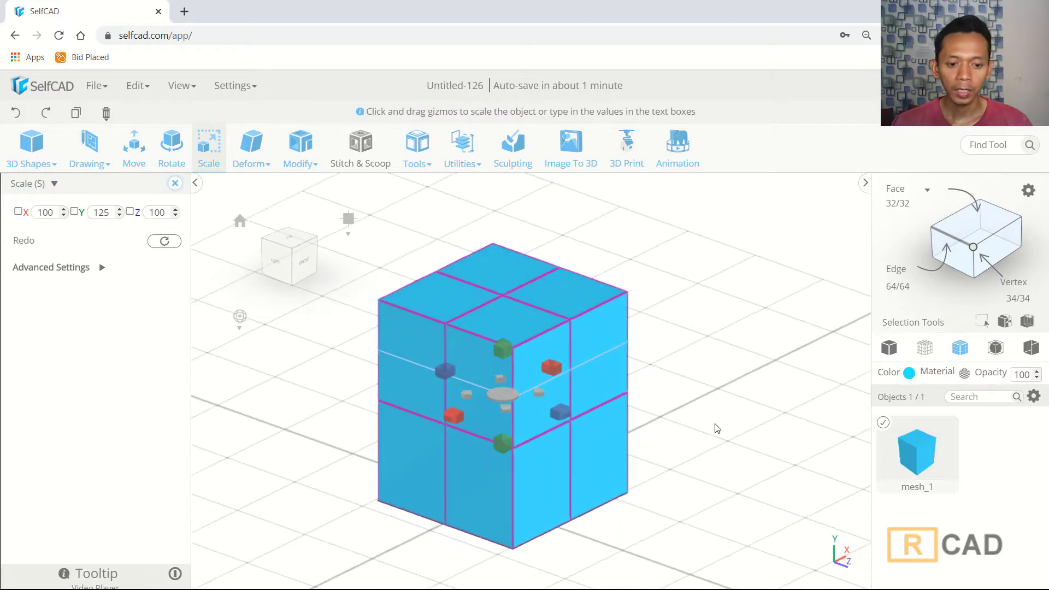
pyautogui.moveTo(442, 370); pyautogui.dragTo(512, 411)
pyautogui.moveTo(696, 374); pyautogui.dragTo(656, 363)
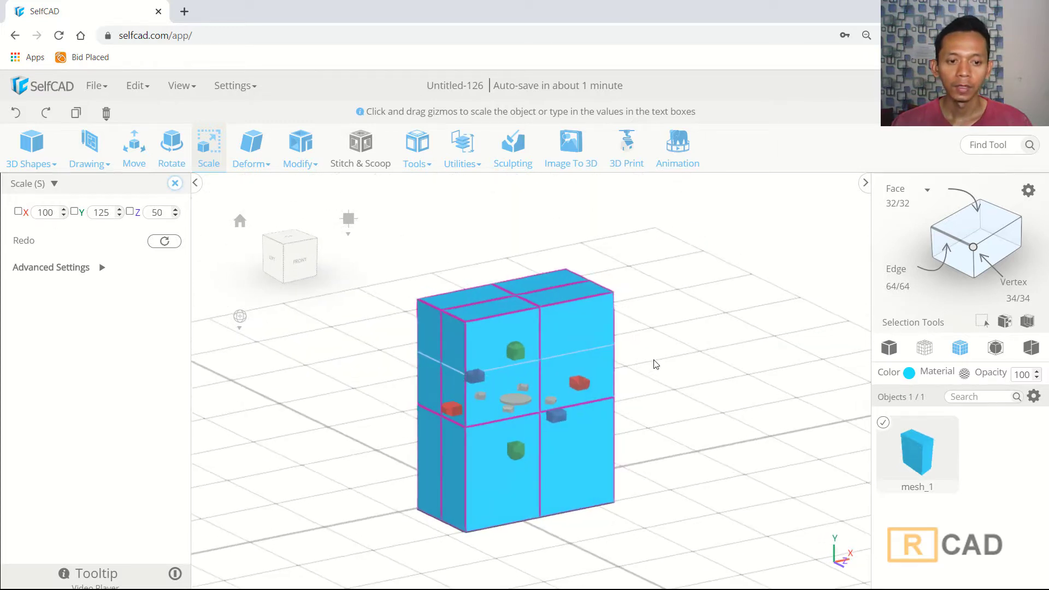
pyautogui.click(293, 158)
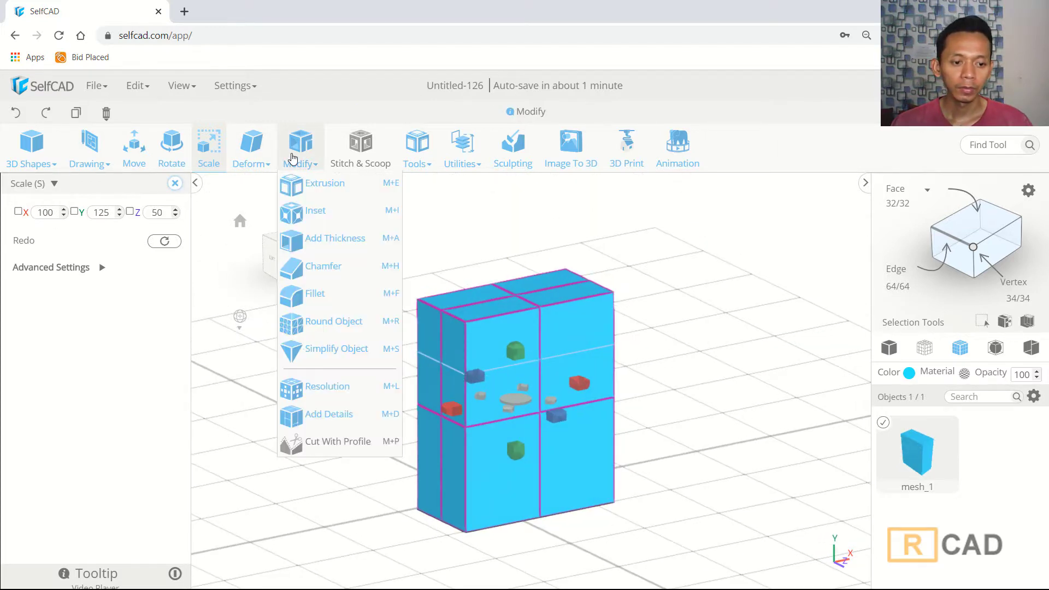
# - Add left and right vertical edge loops at 25 mm with Add Details and confirm them
pyautogui.click(326, 414)
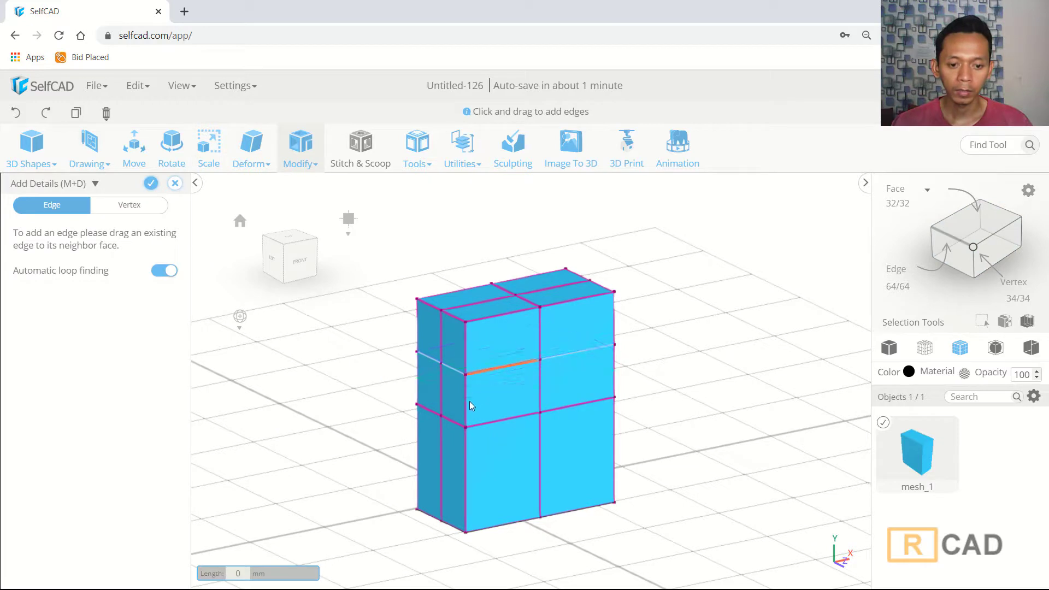
pyautogui.moveTo(460, 405); pyautogui.dragTo(500, 393)
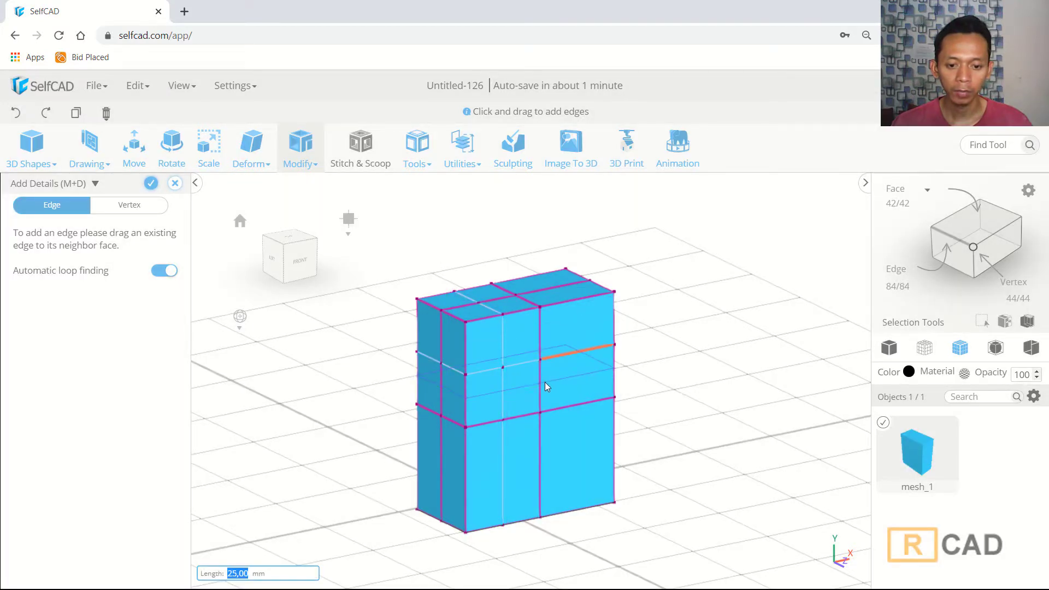
pyautogui.moveTo(541, 379); pyautogui.dragTo(579, 374)
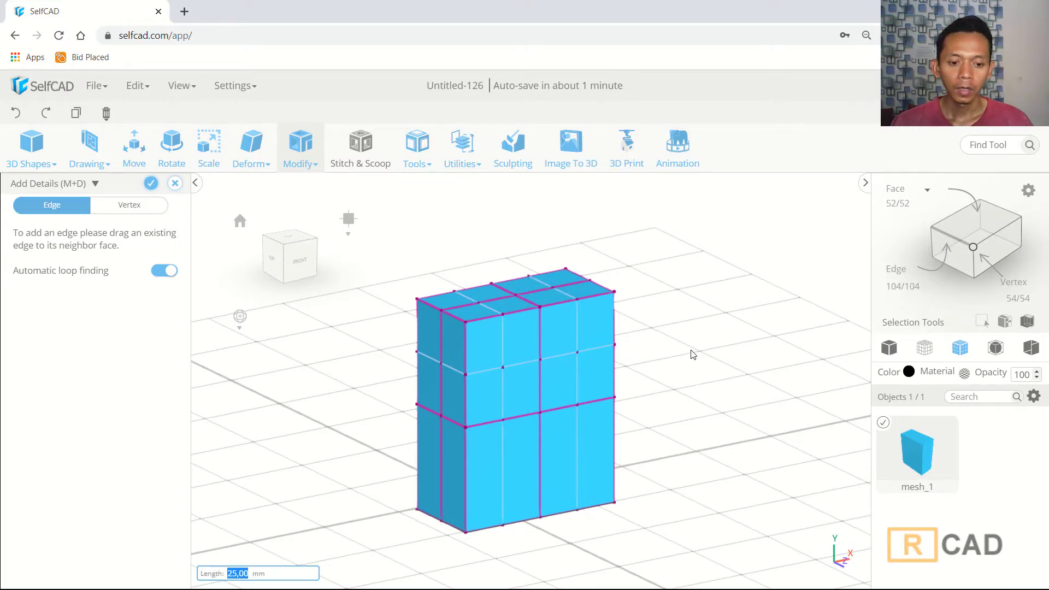
pyautogui.click(151, 183)
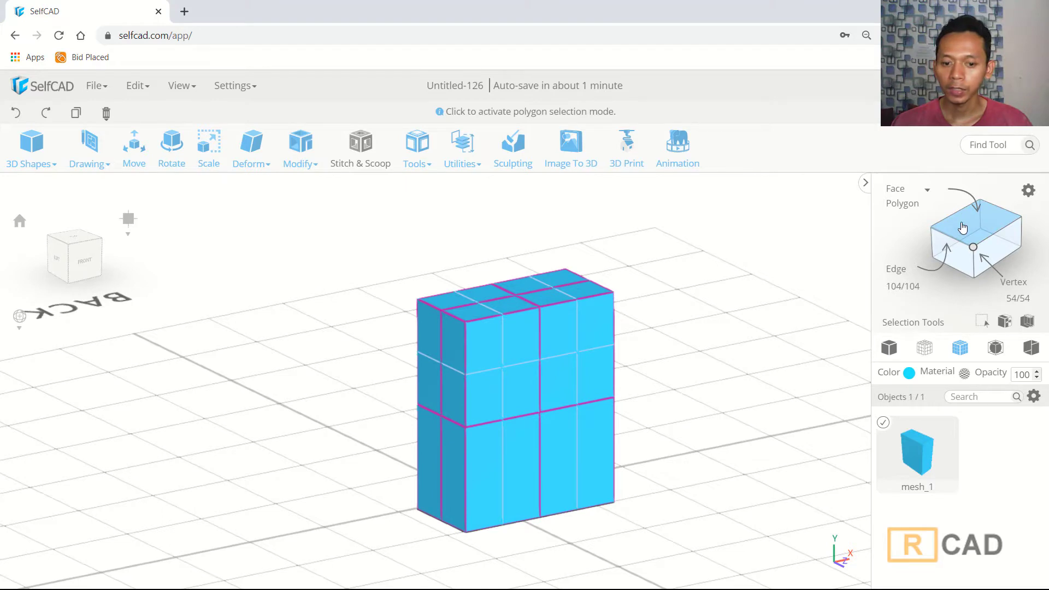
# - Extrude the two upper left-side faces outward by 20 to form a sleeve
pyautogui.click(963, 228)
pyautogui.click(456, 349)
pyautogui.click(429, 334)
pyautogui.click(309, 165)
pyautogui.click(301, 186)
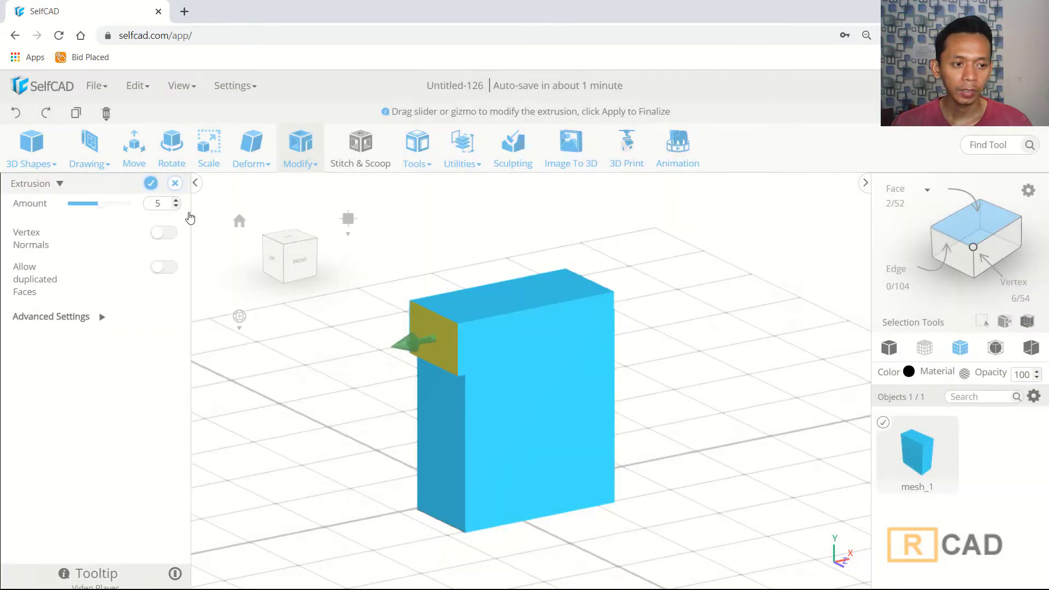
pyautogui.moveTo(397, 354); pyautogui.dragTo(376, 358)
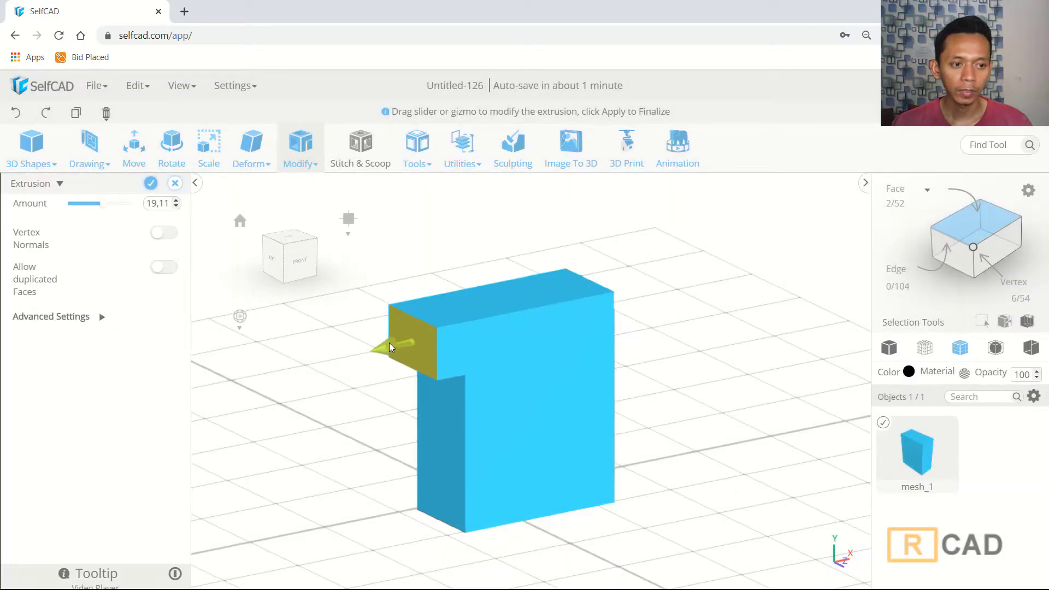
pyautogui.click(176, 201)
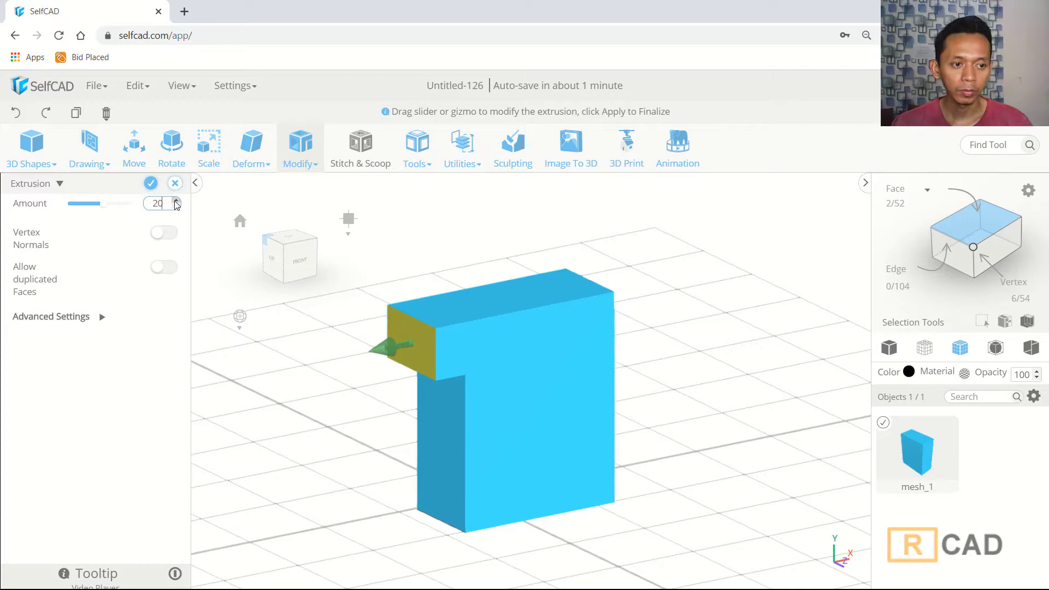
pyautogui.click(151, 184)
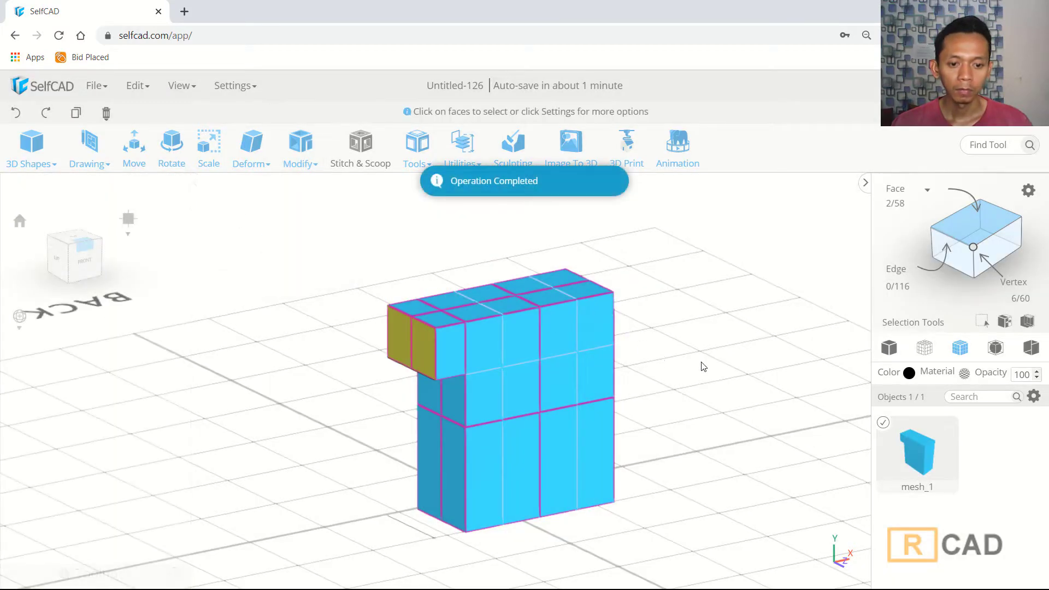
# - Select the two upper right-side faces, start an extrusion, then cancel and discard it
pyautogui.moveTo(700, 365); pyautogui.dragTo(634, 359)
pyautogui.moveTo(713, 331); pyautogui.dragTo(604, 346)
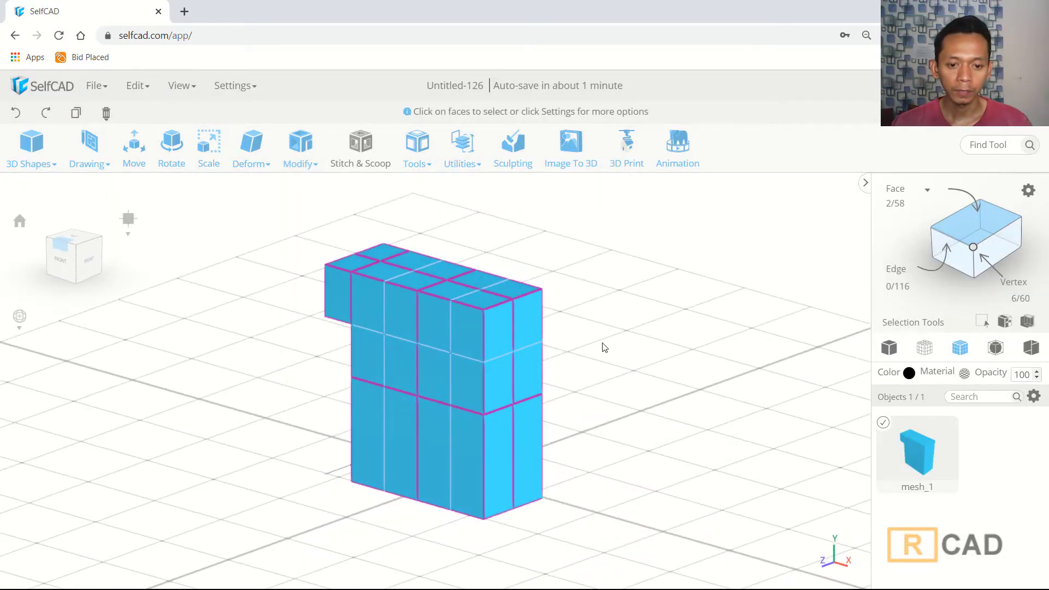
pyautogui.click(527, 327)
pyautogui.click(502, 337)
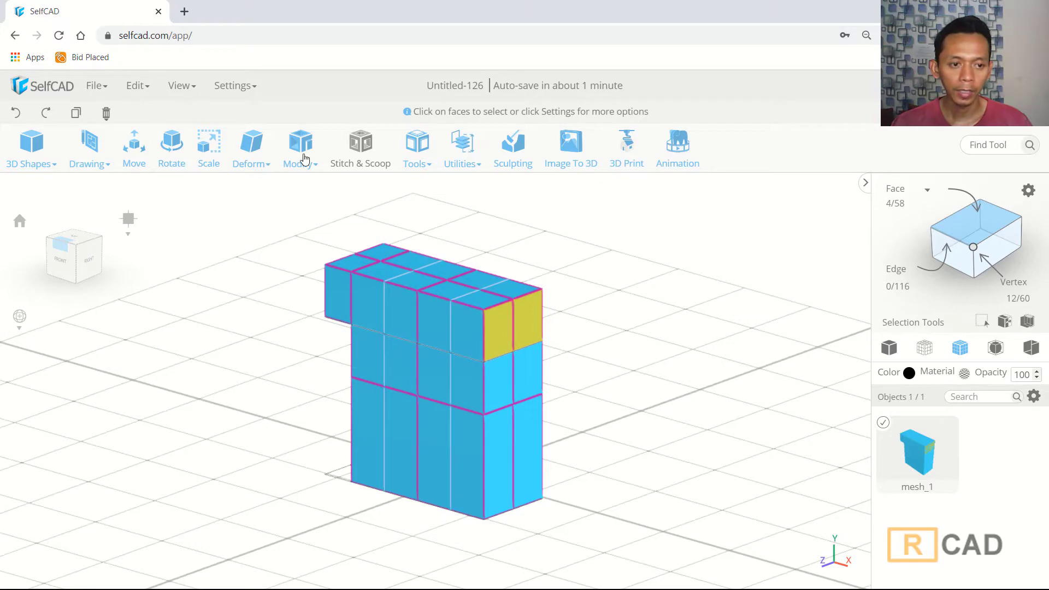
pyautogui.click(305, 158)
pyautogui.click(309, 181)
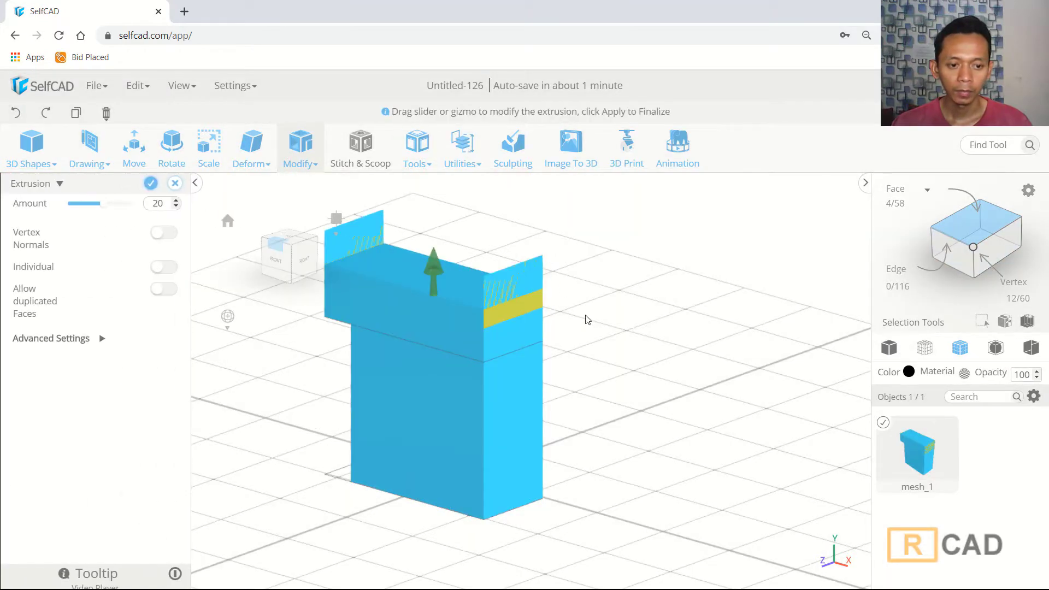
pyautogui.click(175, 184)
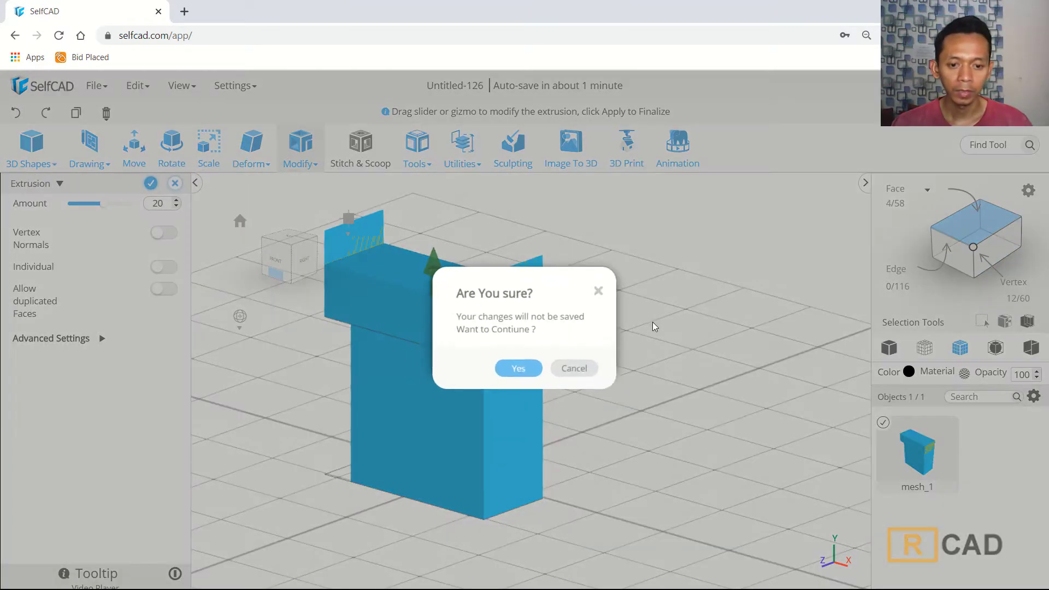
pyautogui.click(553, 369)
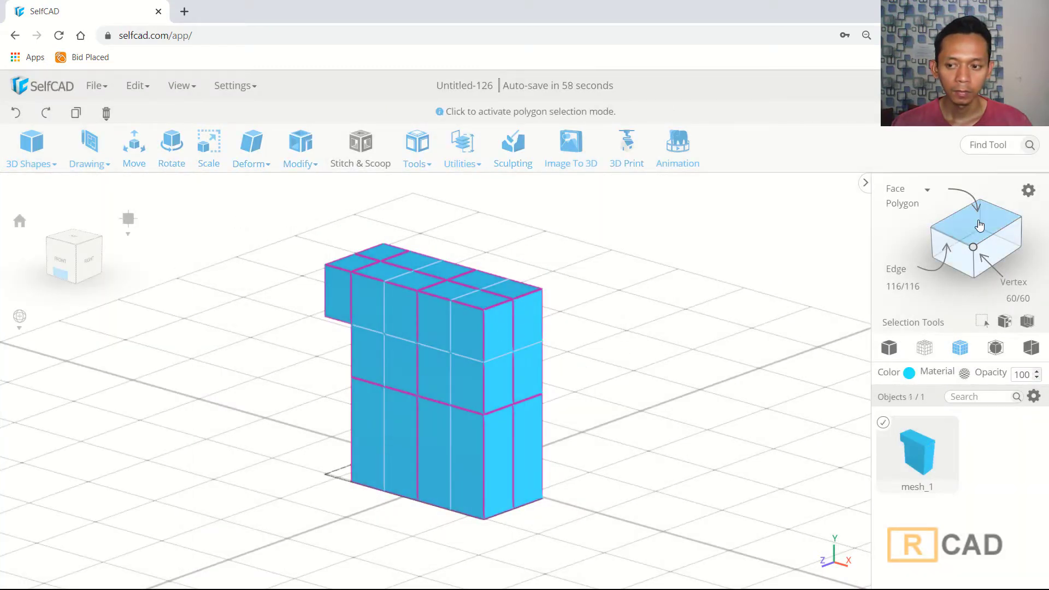
# - Extrude the two upper right-side faces by 20 to form the right sleeve (64 faces)
pyautogui.click(498, 328)
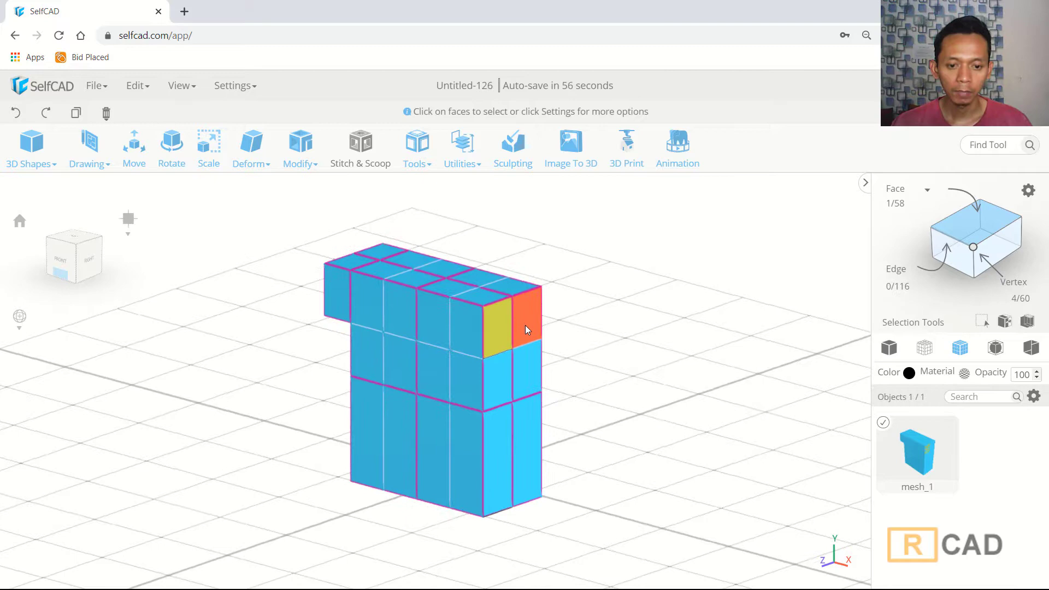
pyautogui.click(527, 320)
pyautogui.click(302, 149)
pyautogui.click(316, 185)
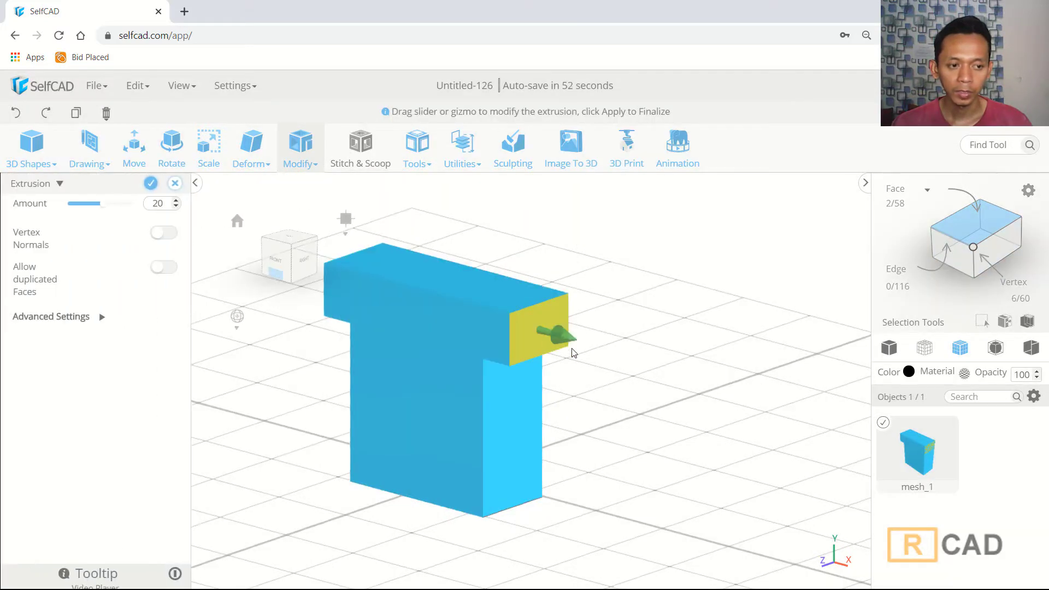
pyautogui.click(152, 184)
pyautogui.moveTo(627, 428); pyautogui.dragTo(365, 279, button='right')
pyautogui.click(208, 155)
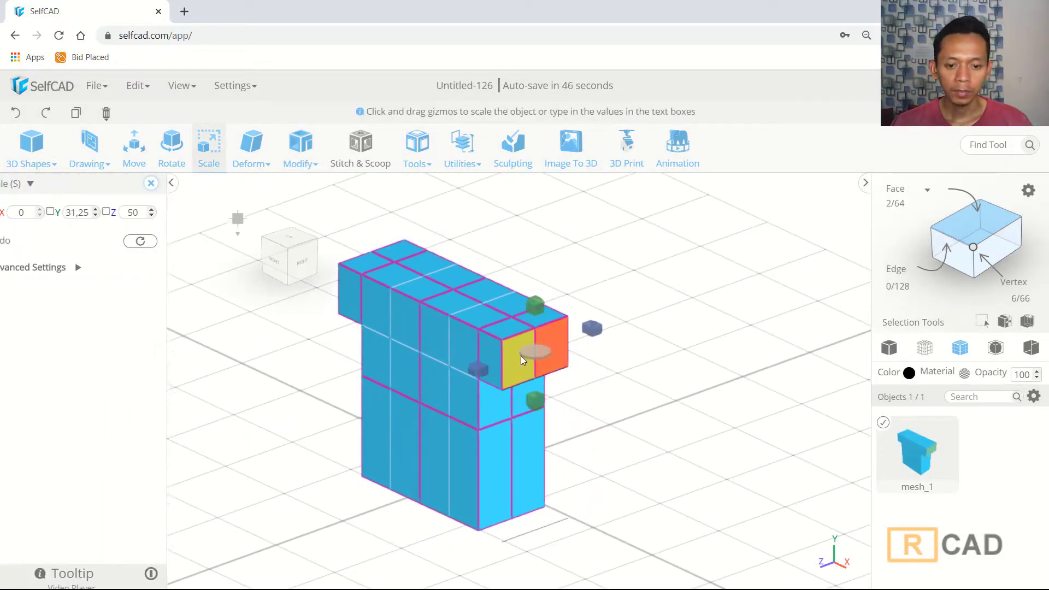
# - Shrink the right sleeve's end faces with the uniform scale gizmo so it tapers
pyautogui.scroll(3, 520, 356)
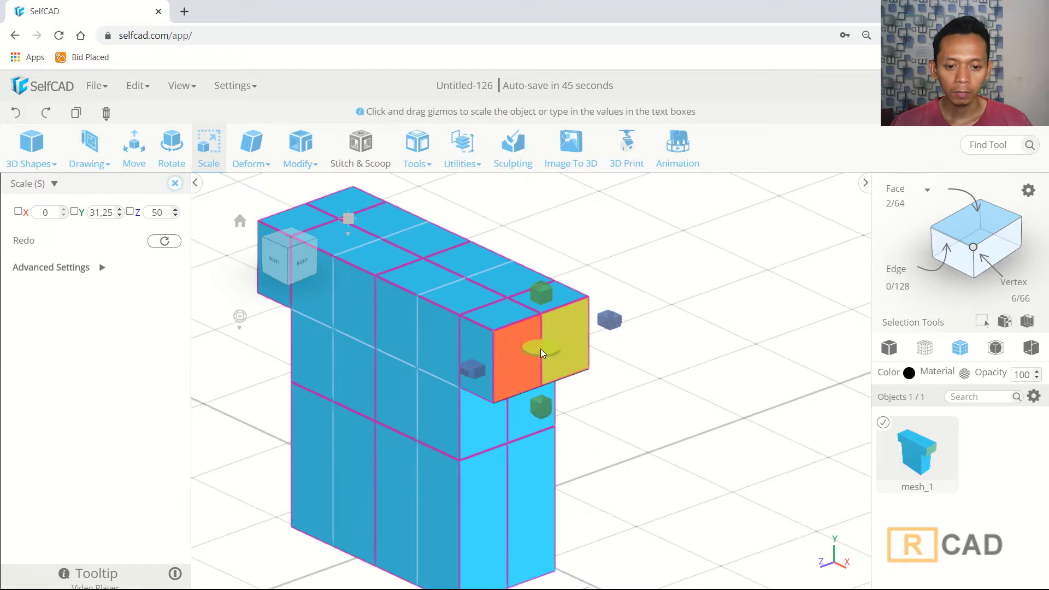
pyautogui.moveTo(541, 349)
pyautogui.mouseDown()
pyautogui.moveTo(541, 359)
pyautogui.moveTo(543, 338)
pyautogui.mouseUp()
pyautogui.moveTo(543, 338); pyautogui.dragTo(710, 375, button='right')
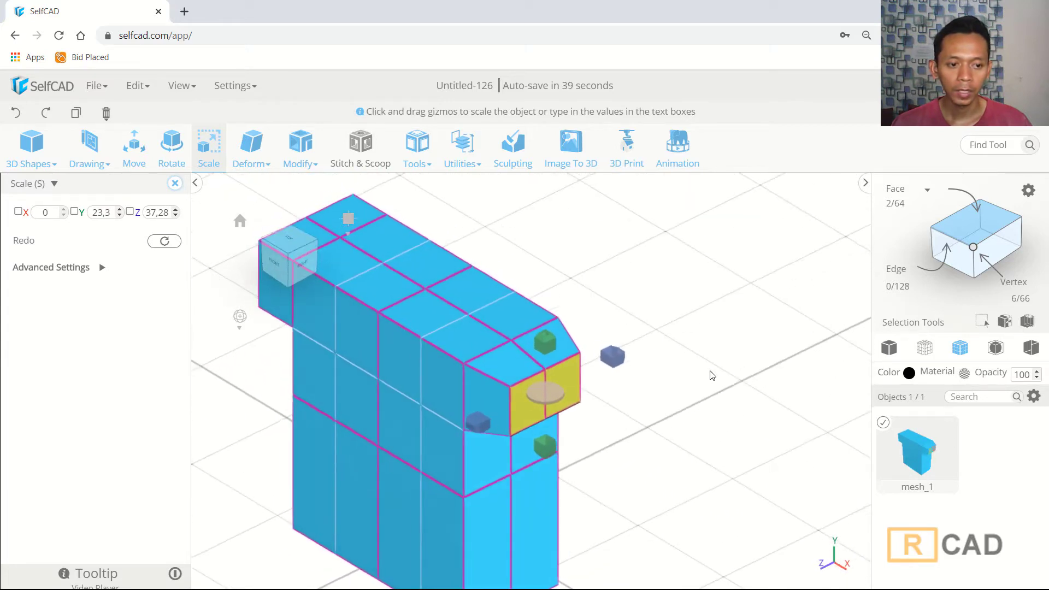
pyautogui.hotkey('ctrl', 'a')
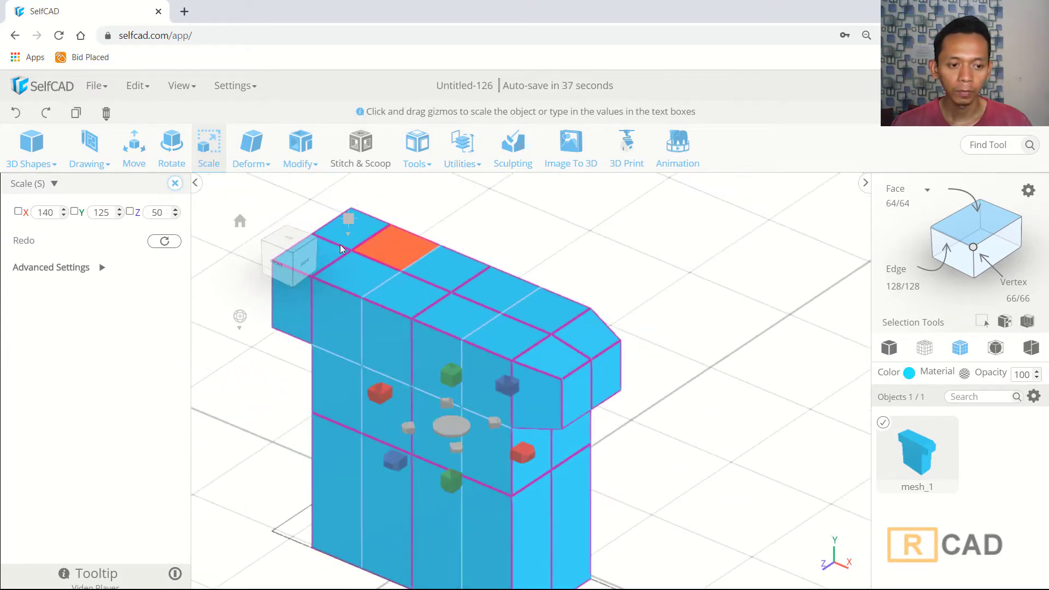
# - Select the left sleeve's two end faces and shrink them from the top view to taper it
pyautogui.click(287, 243)
pyautogui.moveTo(553, 496); pyautogui.dragTo(396, 350, button='right')
pyautogui.click(393, 350)
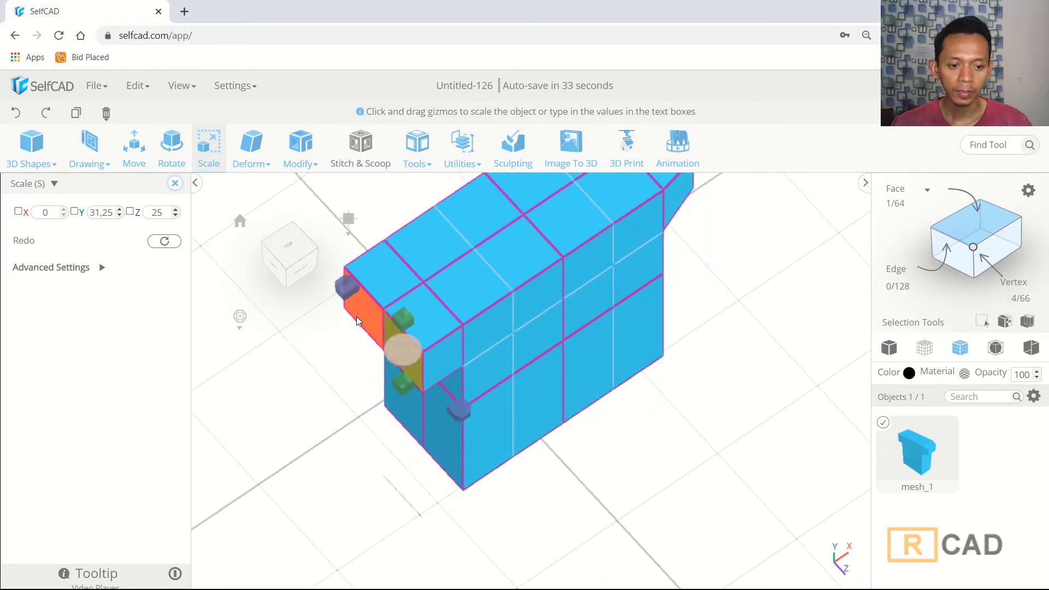
pyautogui.keyDown('shift'); pyautogui.click(356, 317); pyautogui.keyUp('shift')
pyautogui.click(291, 252)
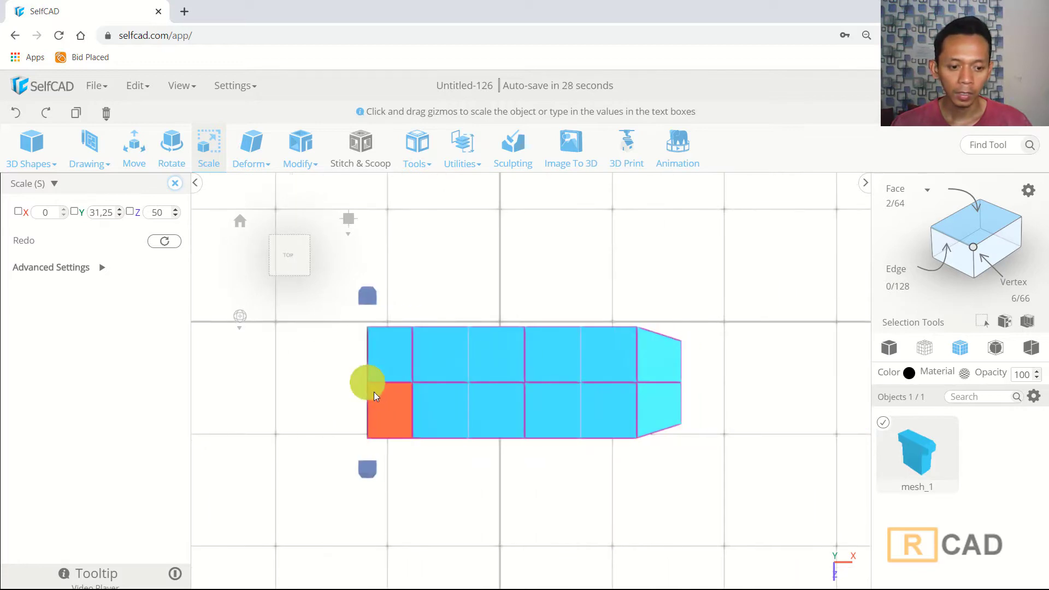
pyautogui.moveTo(374, 388); pyautogui.dragTo(385, 339)
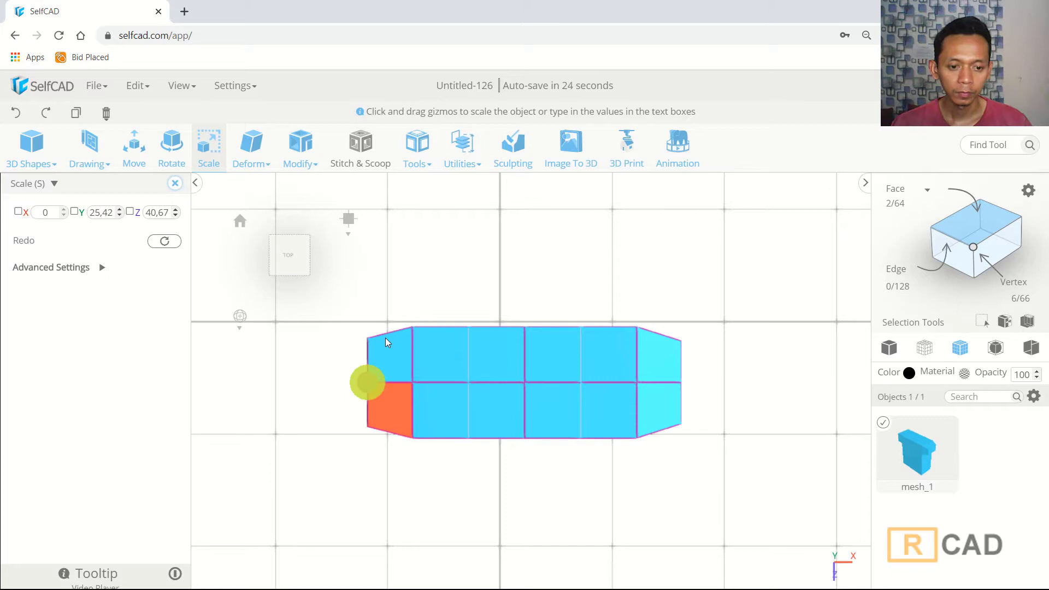
pyautogui.hotkey('ctrl', 'a')
pyautogui.moveTo(630, 518); pyautogui.dragTo(651, 459, button='right')
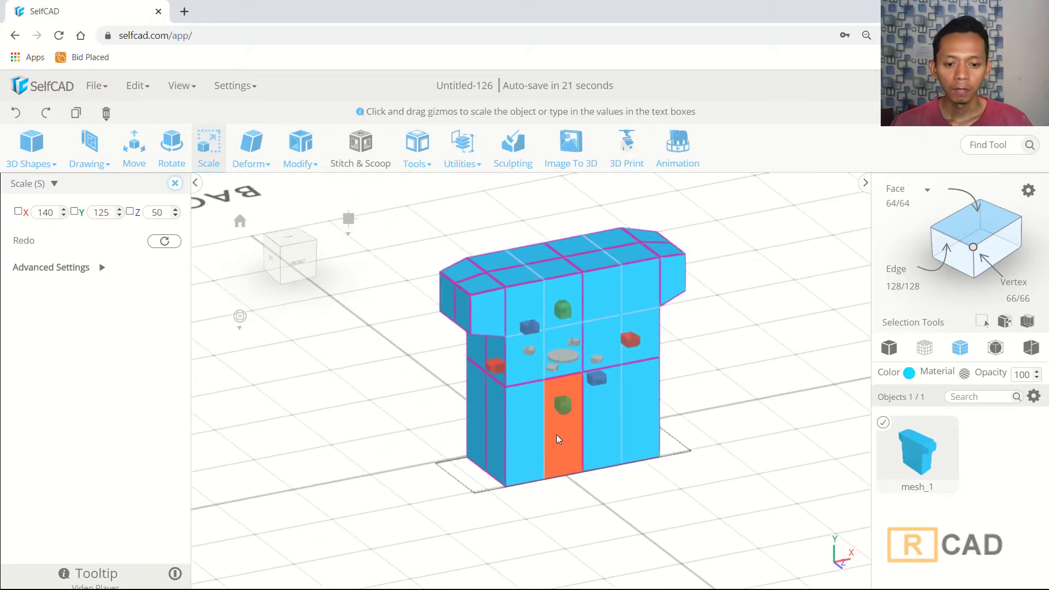
pyautogui.scroll(2, 556, 438)
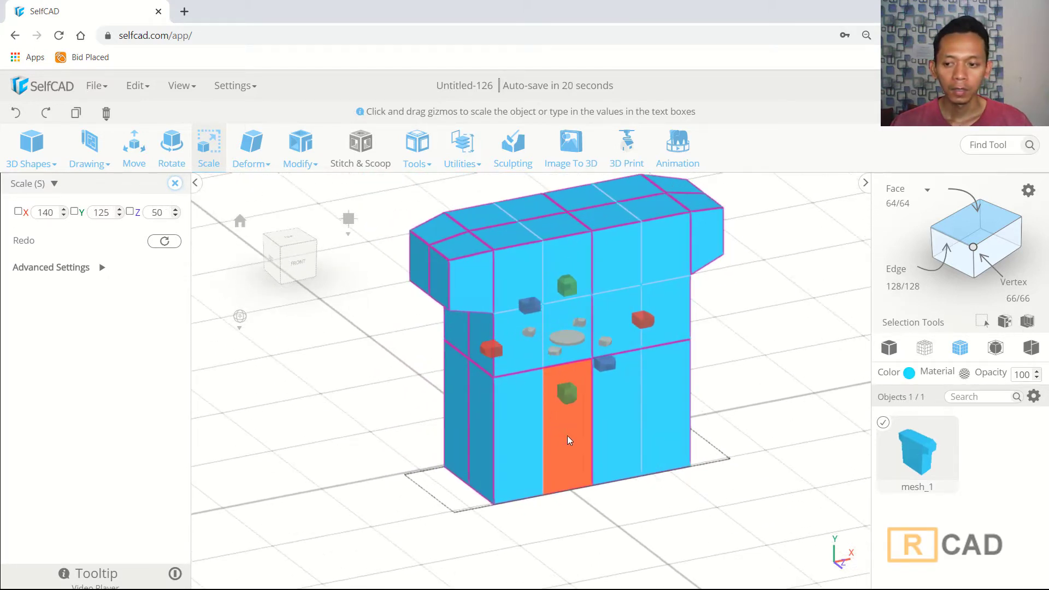
# - In edge mode, select the central vertical edges on the front of the torso
pyautogui.click(948, 242)
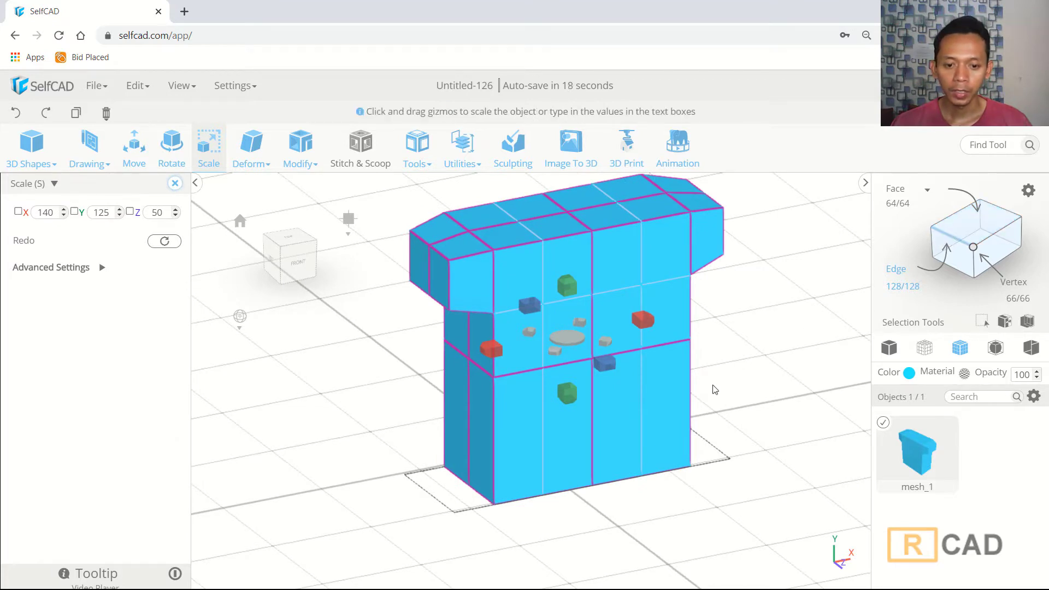
pyautogui.click(546, 423)
pyautogui.click(542, 345)
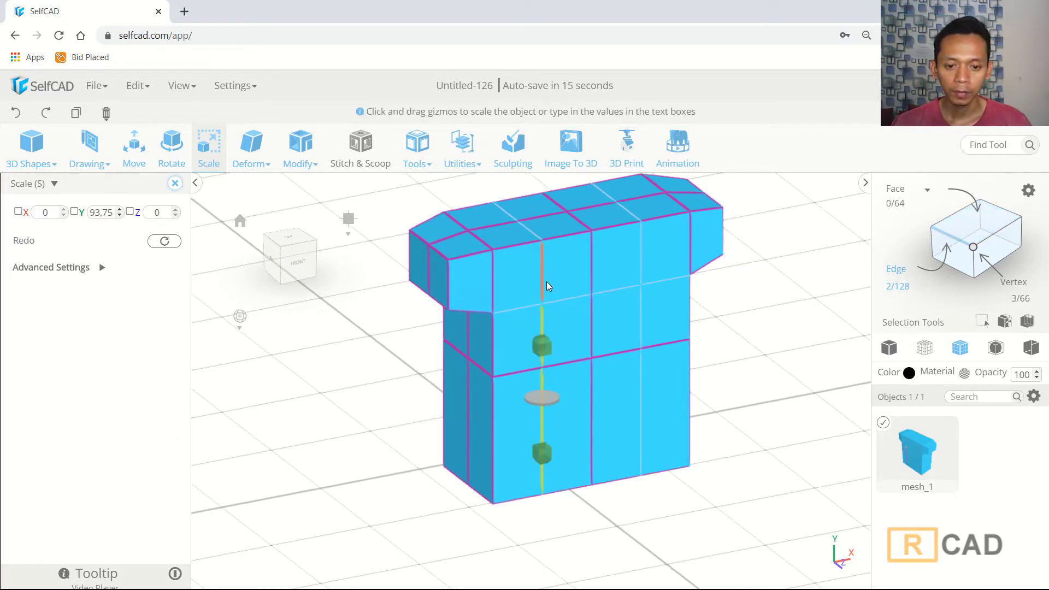
pyautogui.click(541, 283)
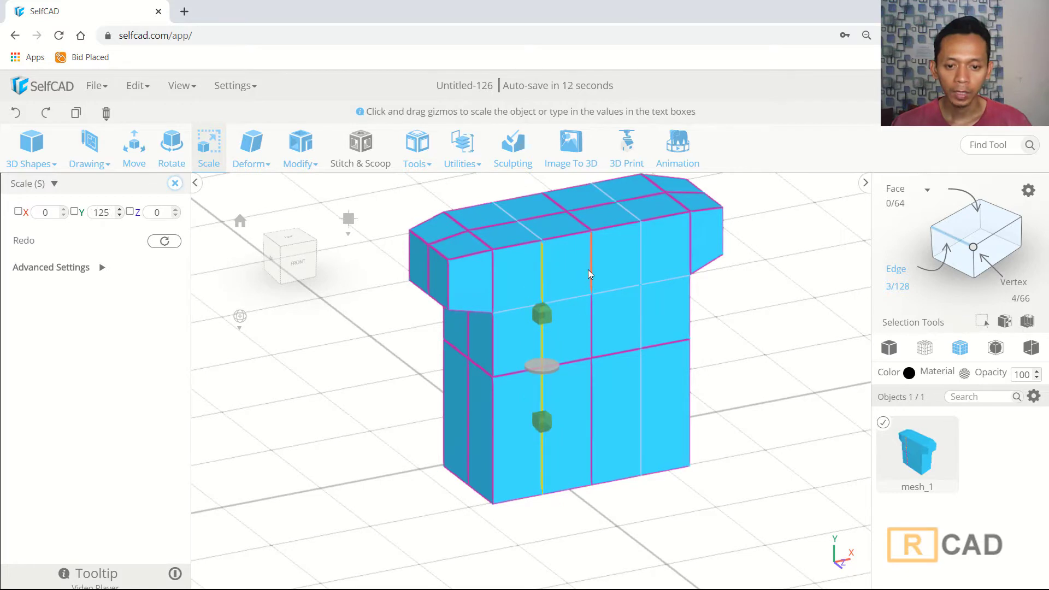
pyautogui.click(589, 282)
pyautogui.click(589, 319)
pyautogui.click(588, 384)
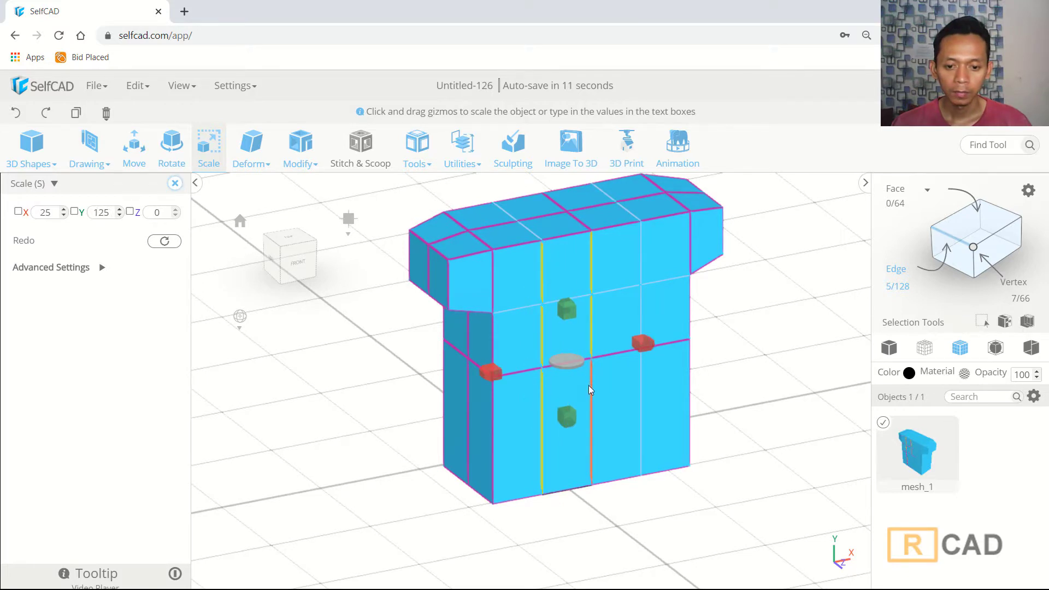
pyautogui.click(640, 382)
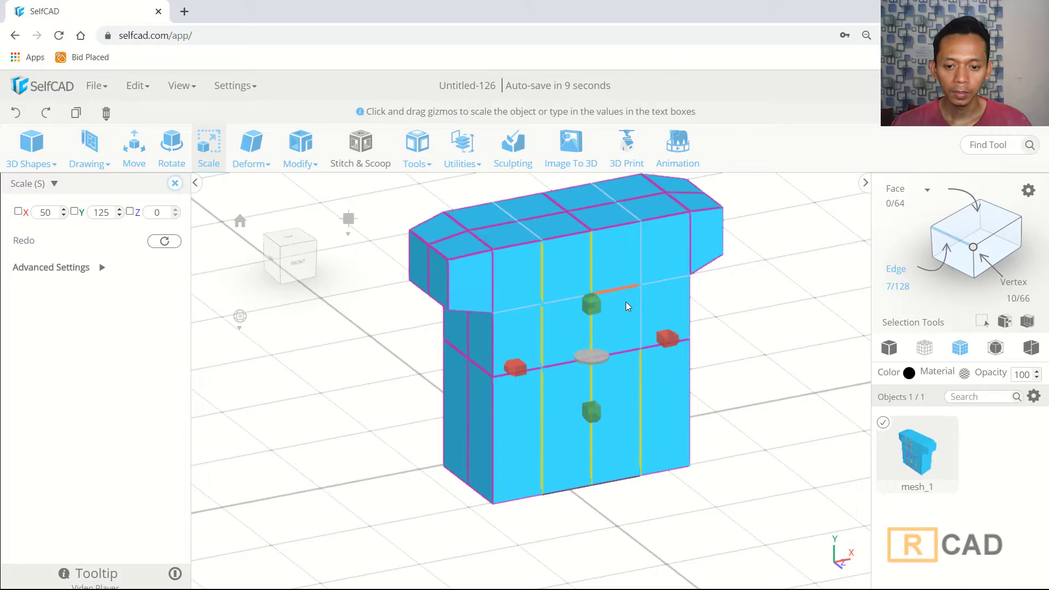
pyautogui.click(639, 260)
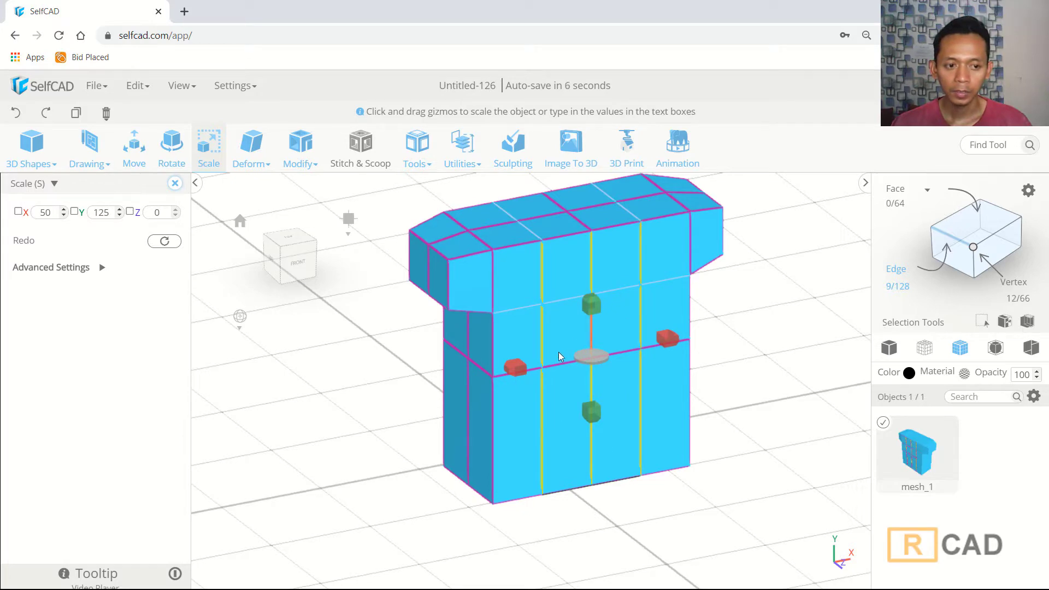
# - Add the central vertical edges on the back of the torso to the selection
pyautogui.moveTo(407, 387); pyautogui.dragTo(676, 387, button='right')
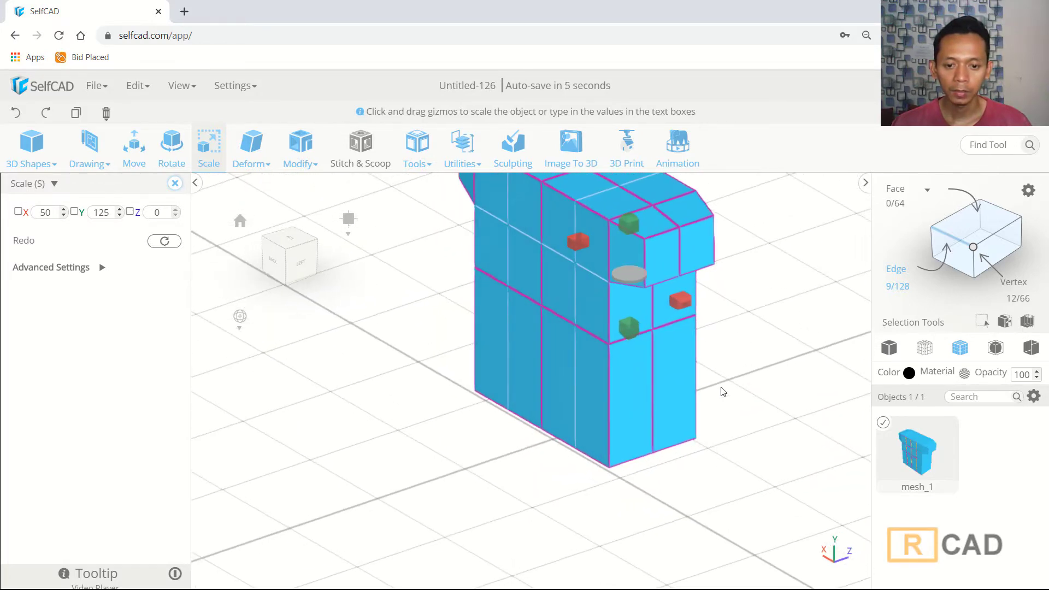
pyautogui.click(575, 262)
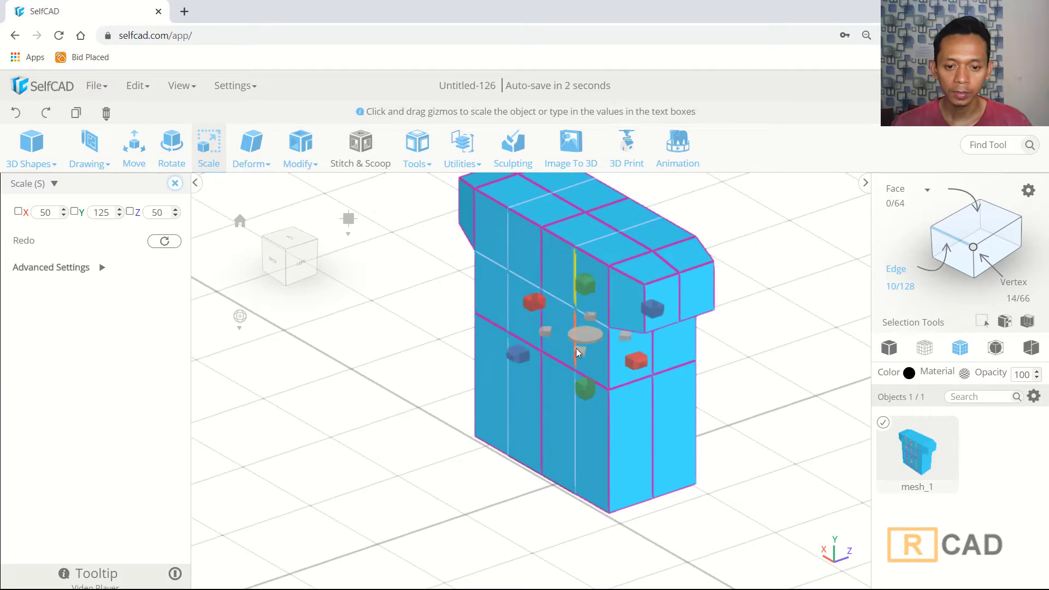
pyautogui.click(572, 438)
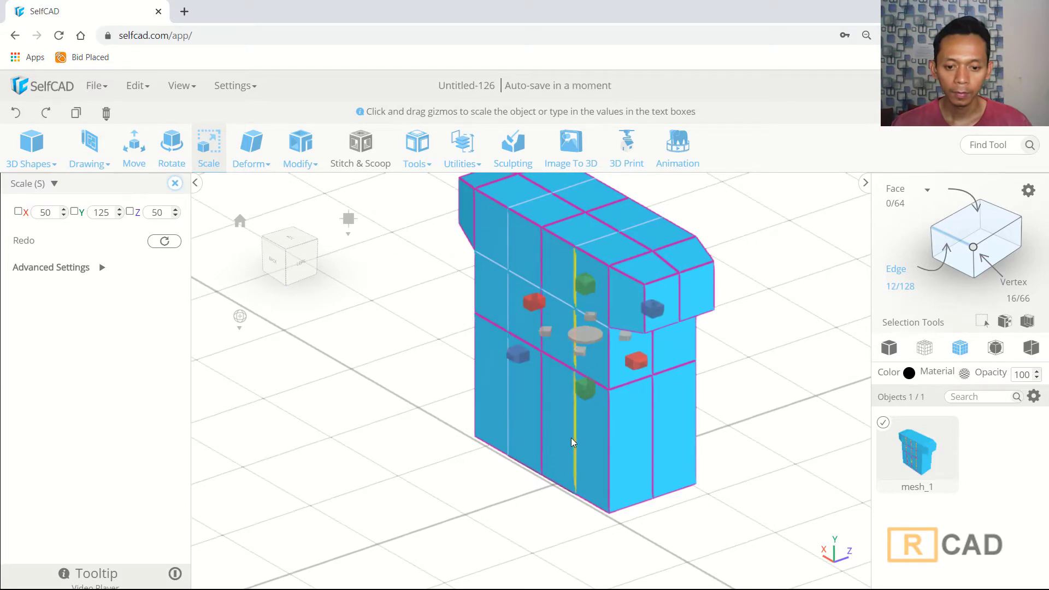
pyautogui.click(540, 393)
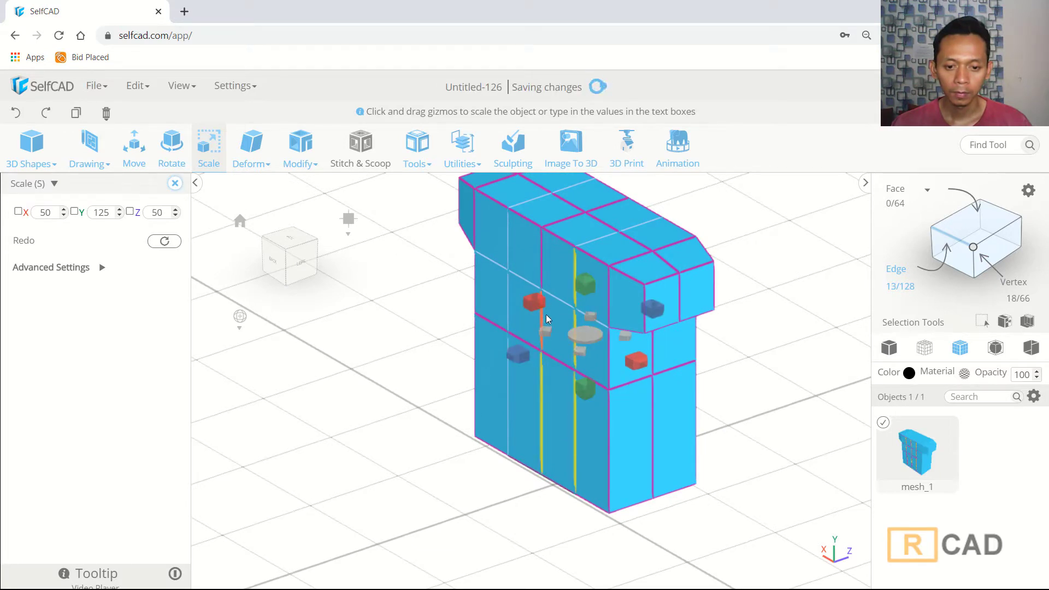
pyautogui.click(540, 263)
pyautogui.click(510, 251)
pyautogui.click(507, 298)
pyautogui.click(506, 400)
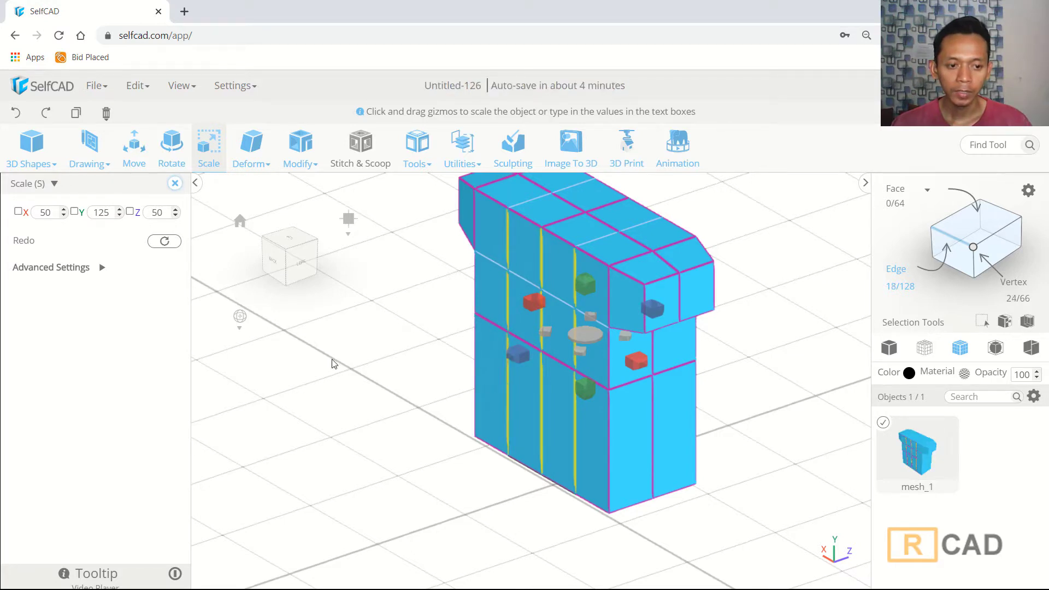
# - From the top view, scale the selected edges outward to 63 in Z so the body bulges
pyautogui.click(291, 237)
pyautogui.moveTo(527, 294); pyautogui.dragTo(523, 284)
pyautogui.moveTo(524, 460)
pyautogui.mouseDown()
pyautogui.moveTo(521, 483)
pyautogui.moveTo(523, 464)
pyautogui.mouseUp()
pyautogui.moveTo(645, 524); pyautogui.dragTo(676, 482)
pyautogui.hotkey('ctrl', 'a')
pyautogui.moveTo(572, 477); pyautogui.dragTo(470, 378)
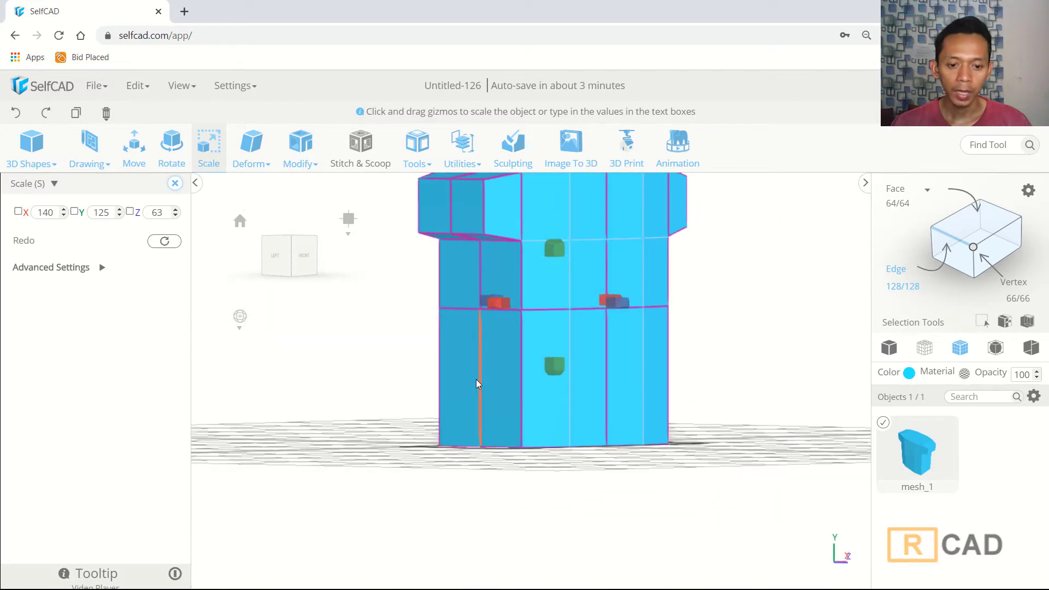
# - Select the torso's vertical side edges and widen the torso on its right and left sides
pyautogui.click(477, 380)
pyautogui.click(477, 279)
pyautogui.moveTo(757, 419); pyautogui.dragTo(569, 395)
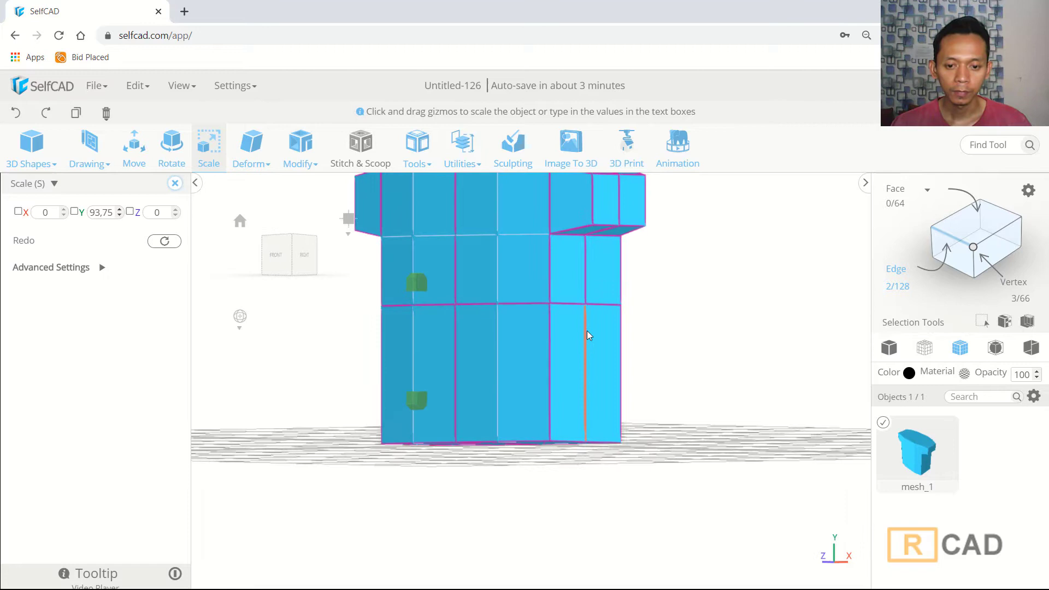
pyautogui.click(587, 288)
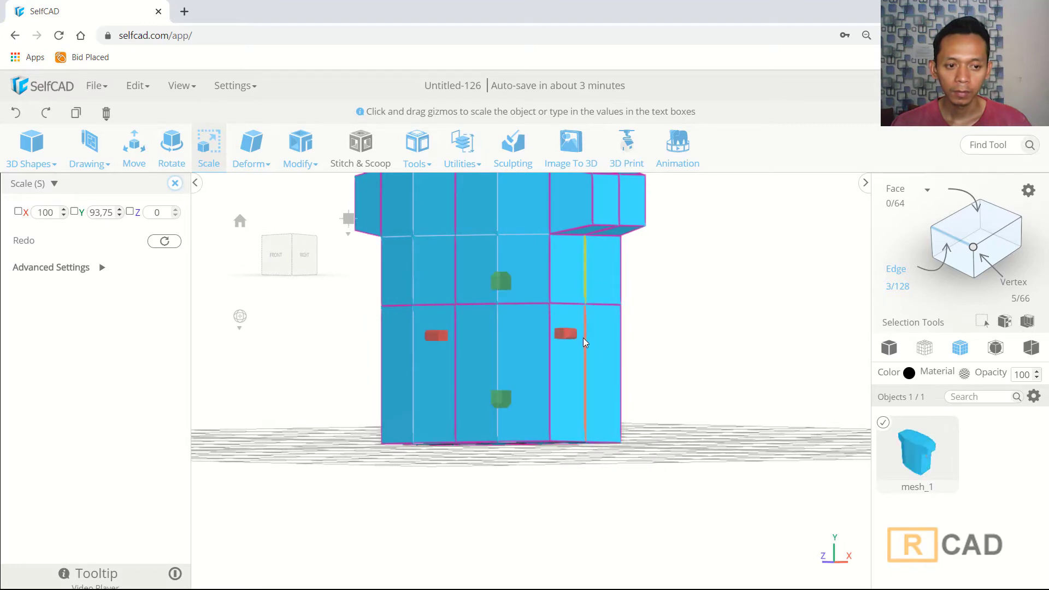
pyautogui.click(276, 253)
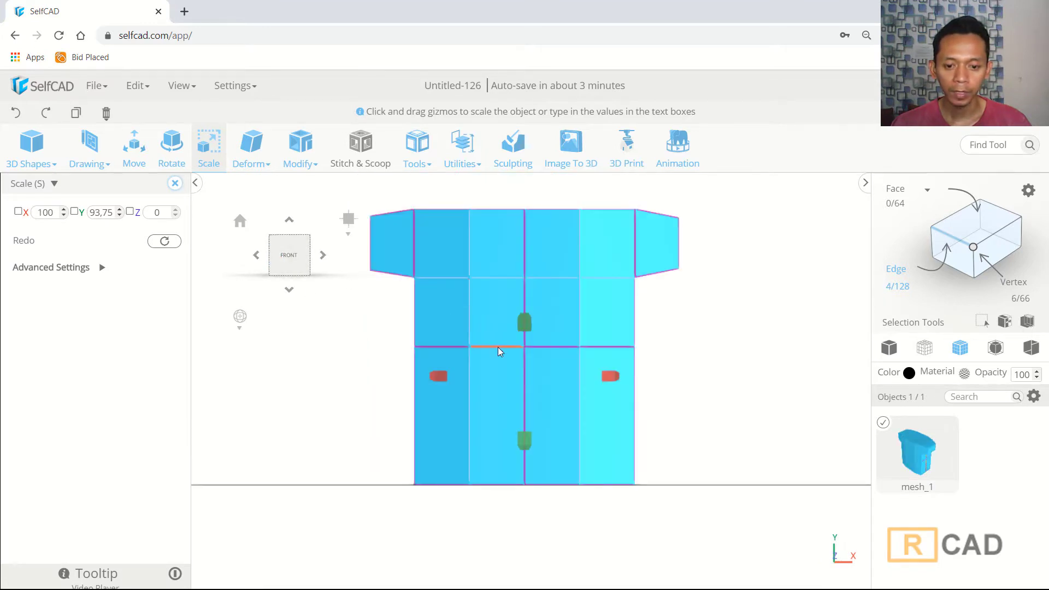
pyautogui.moveTo(610, 373); pyautogui.dragTo(621, 375)
pyautogui.click(469, 394)
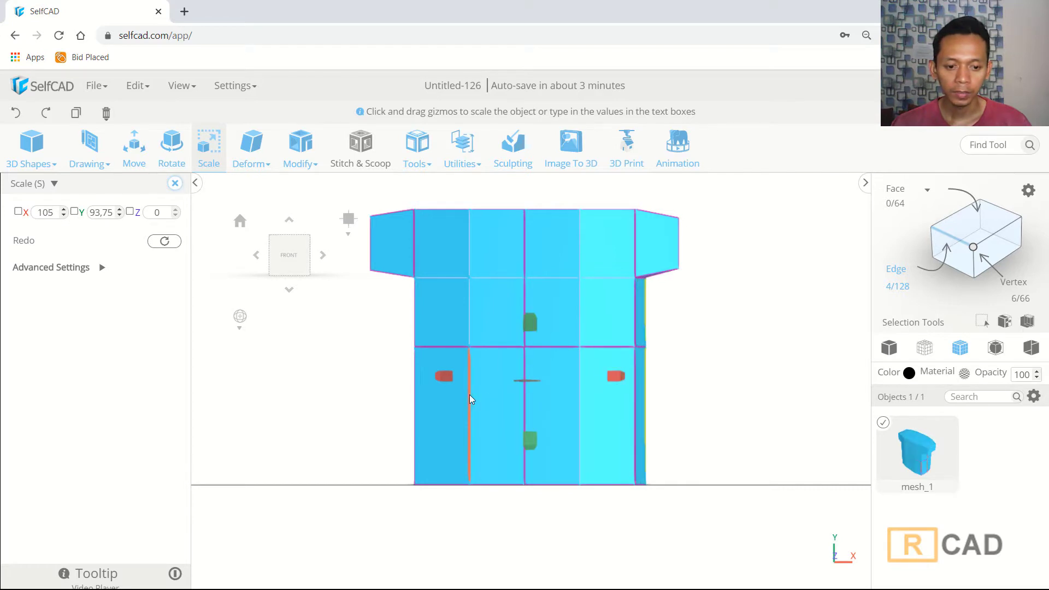
pyautogui.moveTo(444, 378); pyautogui.dragTo(434, 373)
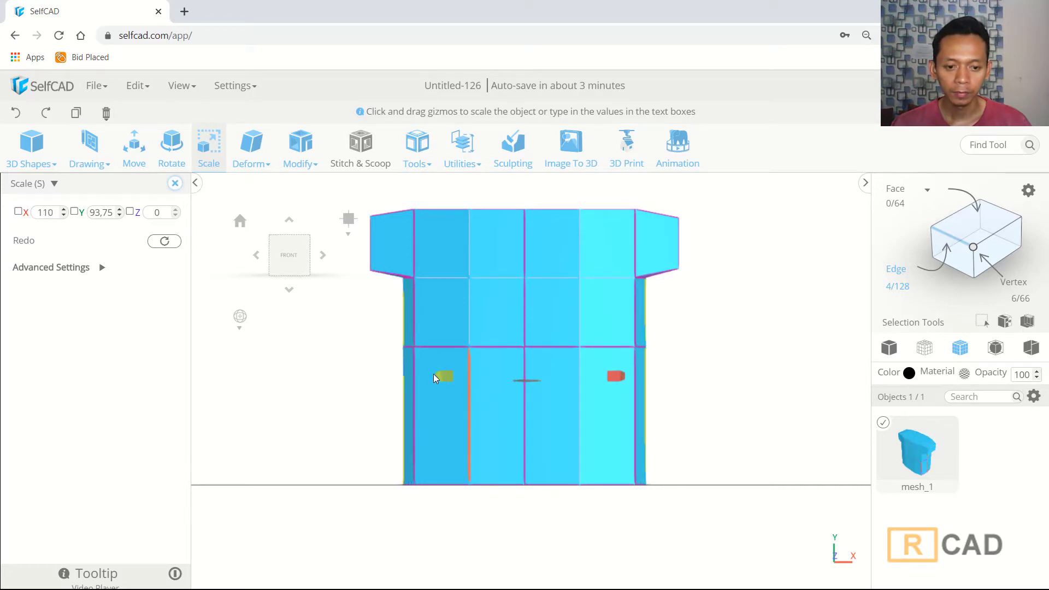
# - Stretch the two shoulder edges vertically to 8.98 in Y, sloping the sleeve undersides
pyautogui.hotkey('ctrl', 'a')
pyautogui.moveTo(302, 394); pyautogui.dragTo(350, 350)
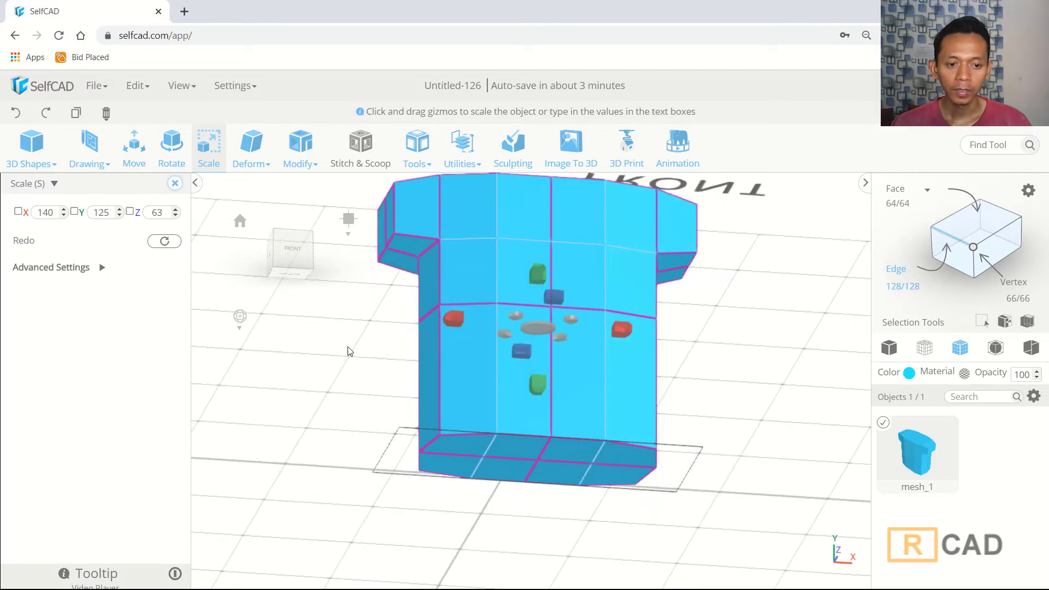
pyautogui.click(403, 257)
pyautogui.moveTo(621, 300); pyautogui.dragTo(713, 365)
pyautogui.keyDown('shift'); pyautogui.click(665, 256); pyautogui.keyUp('shift')
pyautogui.moveTo(535, 320); pyautogui.dragTo(536, 326)
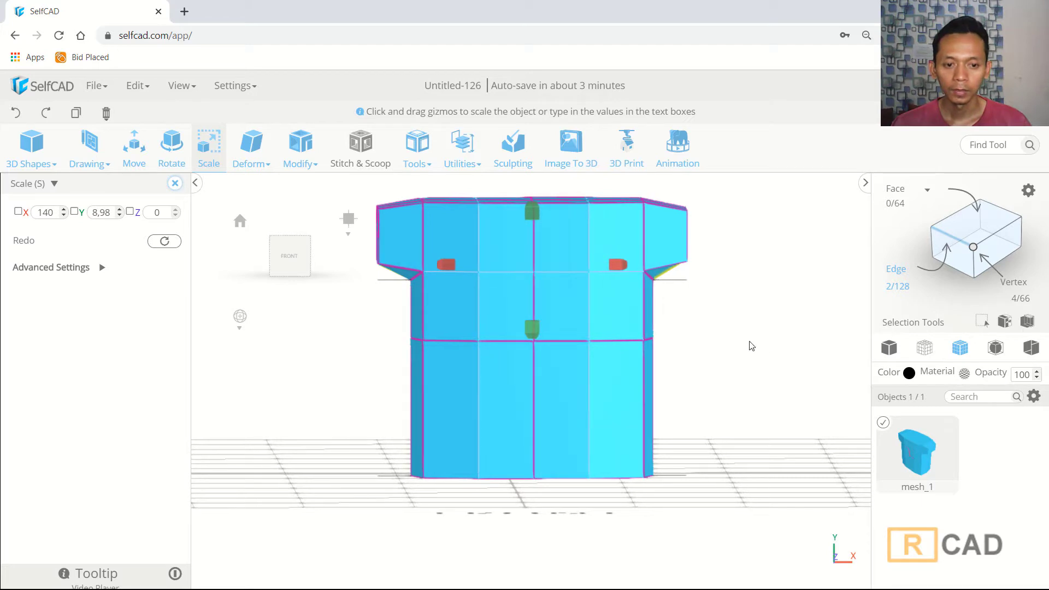
pyautogui.hotkey('ctrl', 'a')
pyautogui.moveTo(426, 433); pyautogui.dragTo(415, 420)
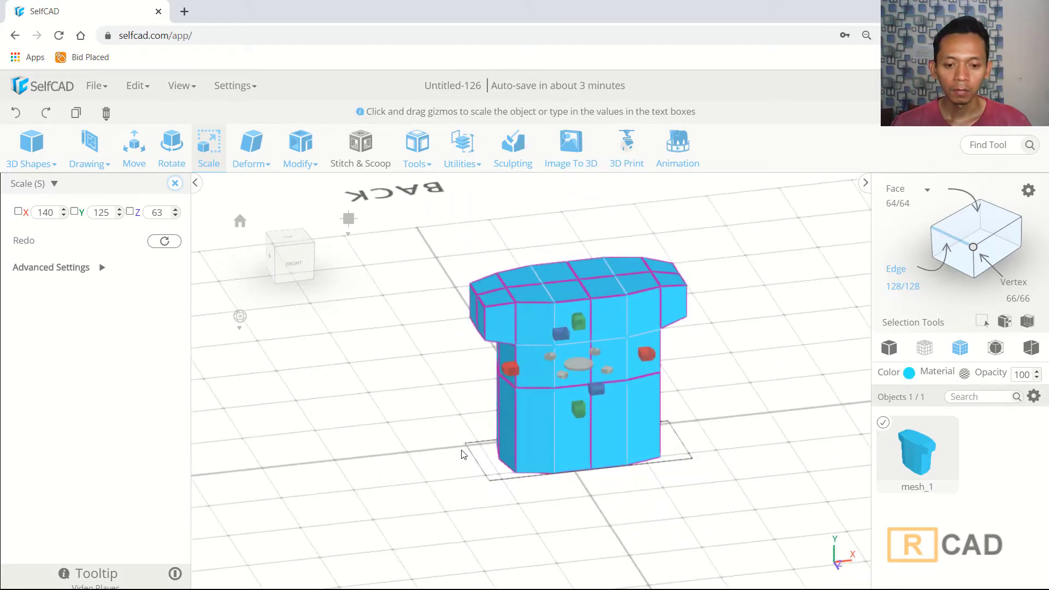
# - Add three edge loops down the lower torso with Add Details, reaching 100 faces
pyautogui.click(299, 146)
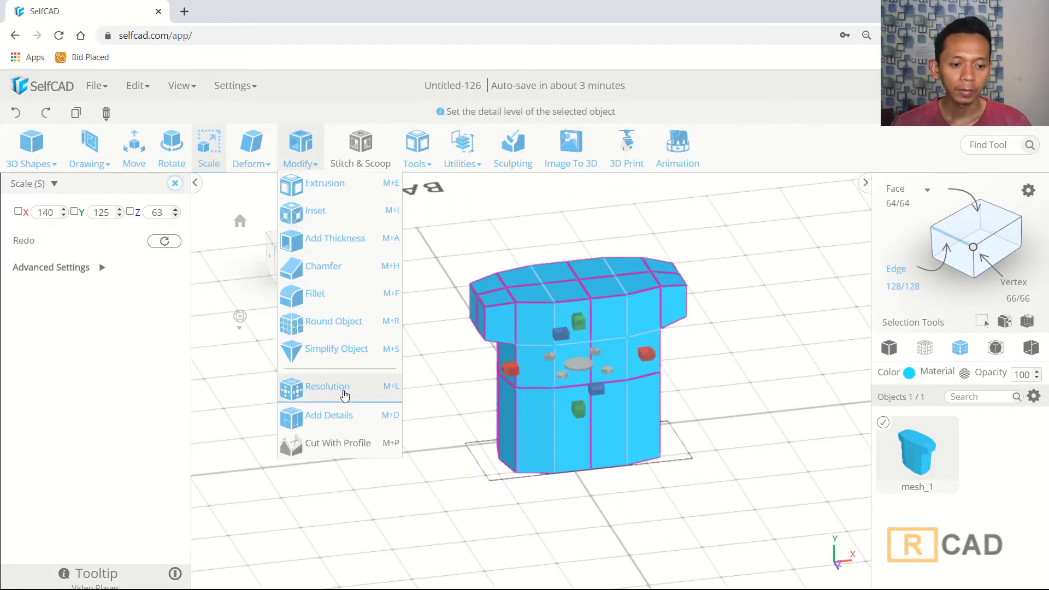
pyautogui.click(329, 415)
pyautogui.scroll(5, 590, 432)
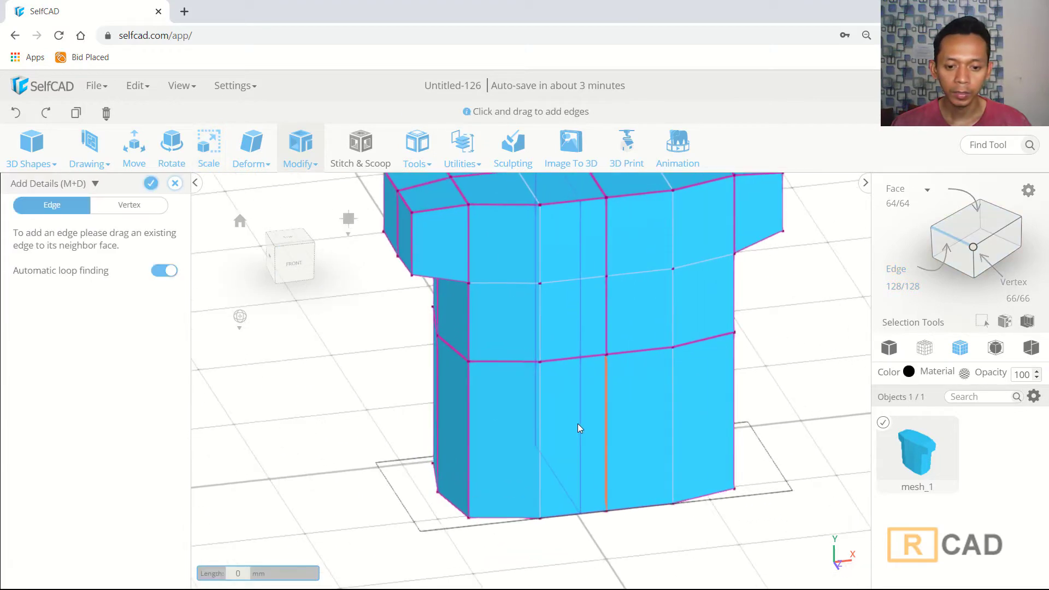
pyautogui.moveTo(556, 359); pyautogui.dragTo(555, 398)
pyautogui.moveTo(555, 399); pyautogui.dragTo(552, 435)
pyautogui.moveTo(551, 435); pyautogui.dragTo(544, 469)
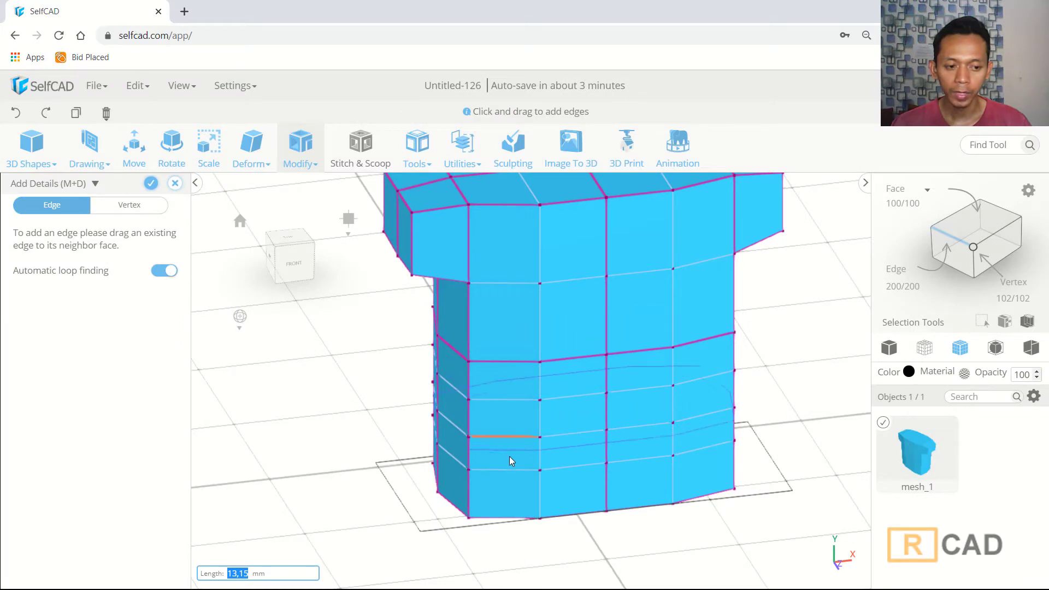
pyautogui.click(151, 183)
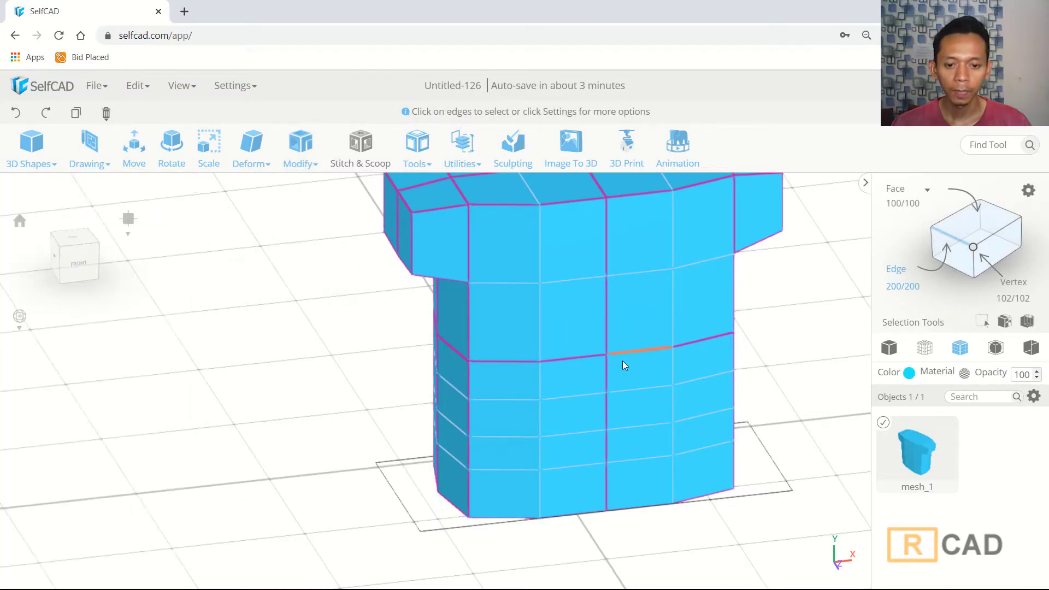
pyautogui.scroll(-2, 621, 361)
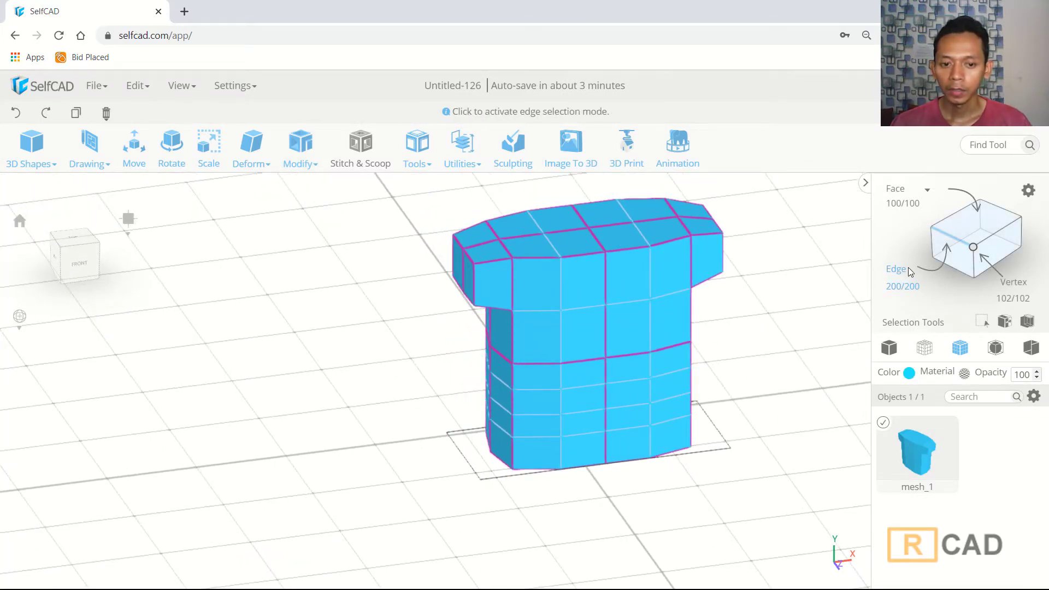
# - Select the four centre faces on the shirt top and inset them by 12.12
pyautogui.click(967, 228)
pyautogui.moveTo(819, 322); pyautogui.dragTo(629, 328)
pyautogui.click(590, 288)
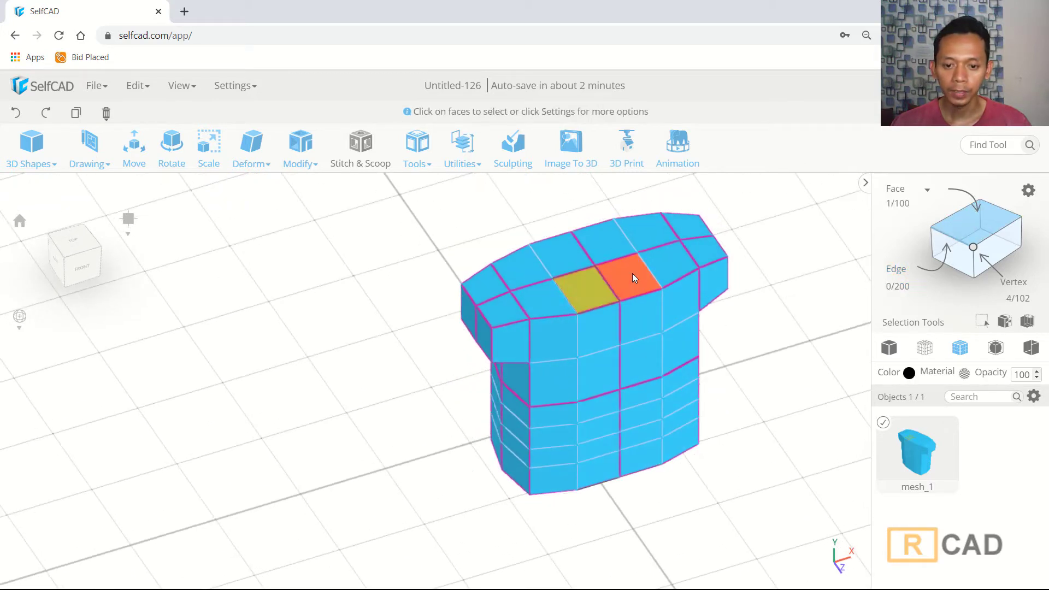
pyautogui.click(616, 263)
pyautogui.click(591, 238)
pyautogui.click(553, 250)
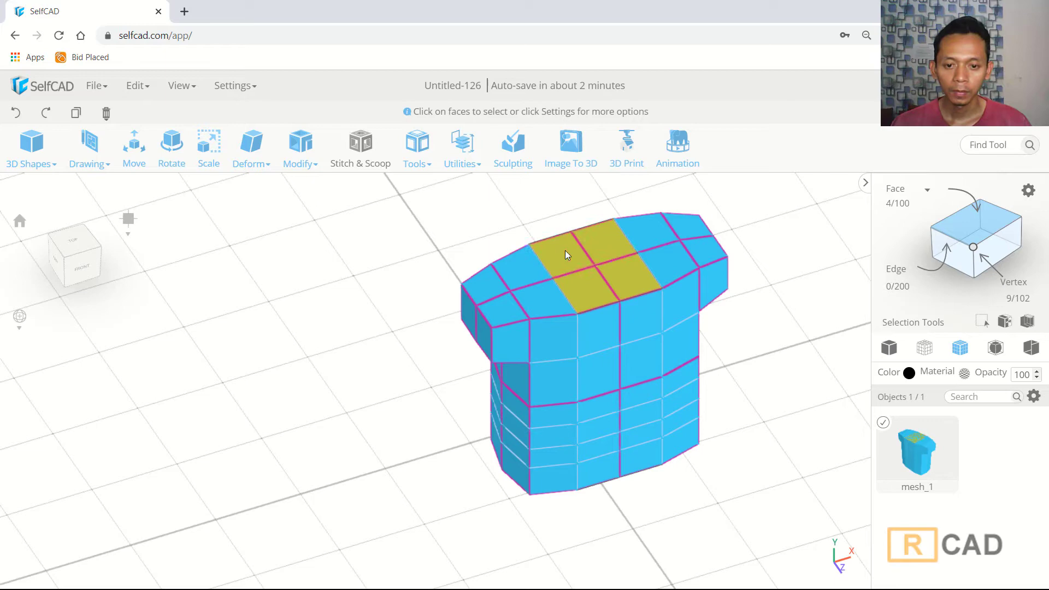
pyautogui.click(299, 160)
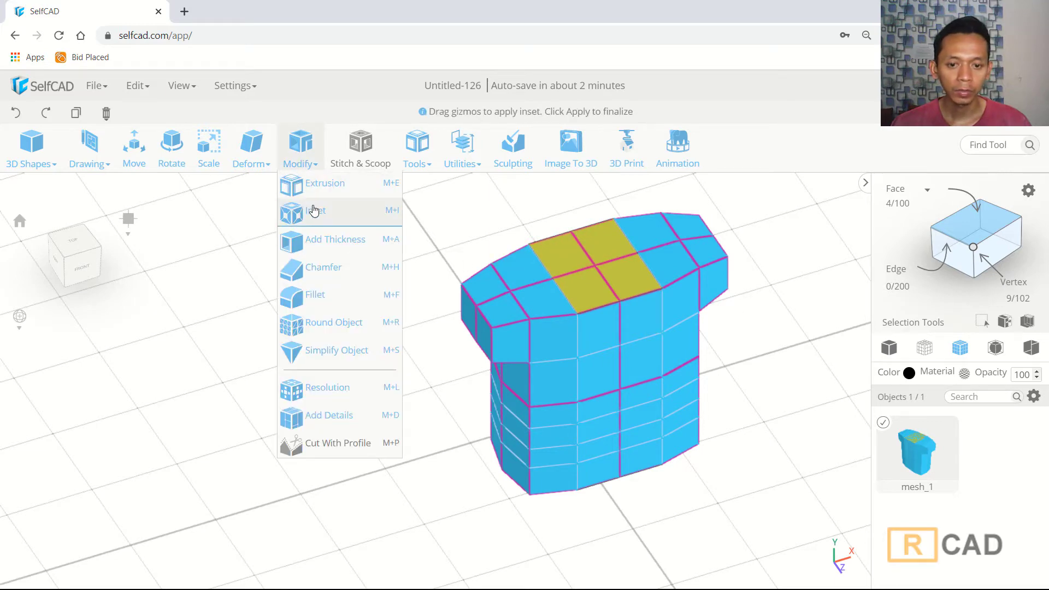
pyautogui.click(316, 212)
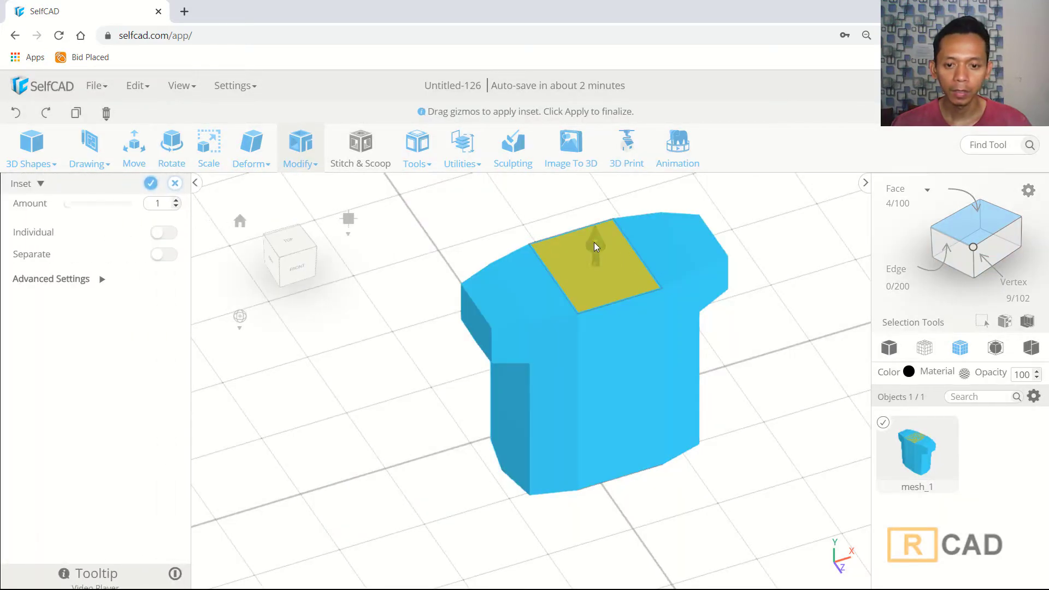
pyautogui.moveTo(595, 247)
pyautogui.mouseDown()
pyautogui.moveTo(594, 230)
pyautogui.moveTo(593, 243)
pyautogui.mouseUp()
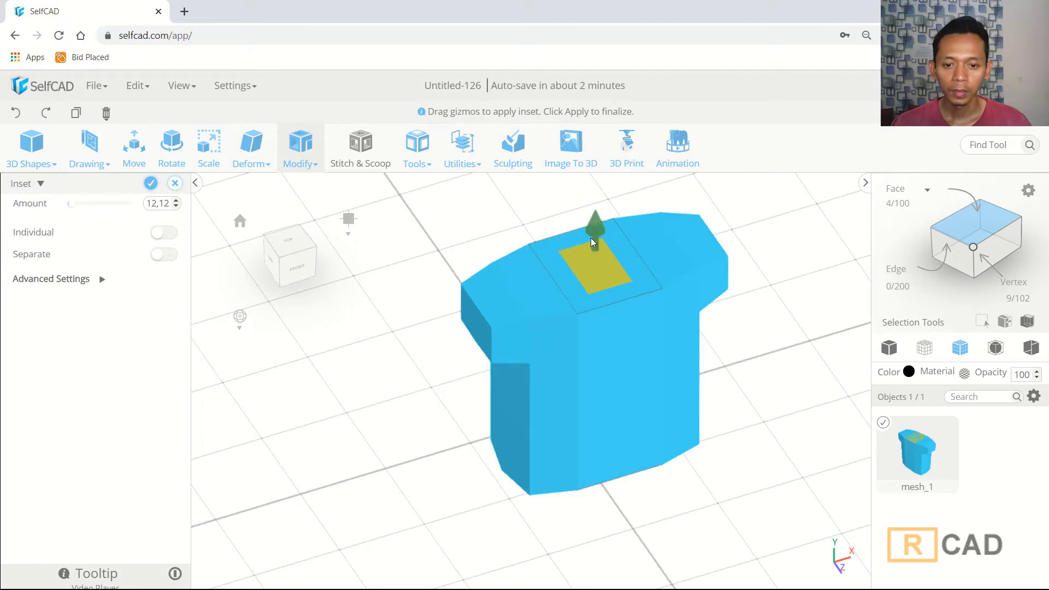
pyautogui.moveTo(338, 342); pyautogui.dragTo(306, 295)
pyautogui.click(210, 154)
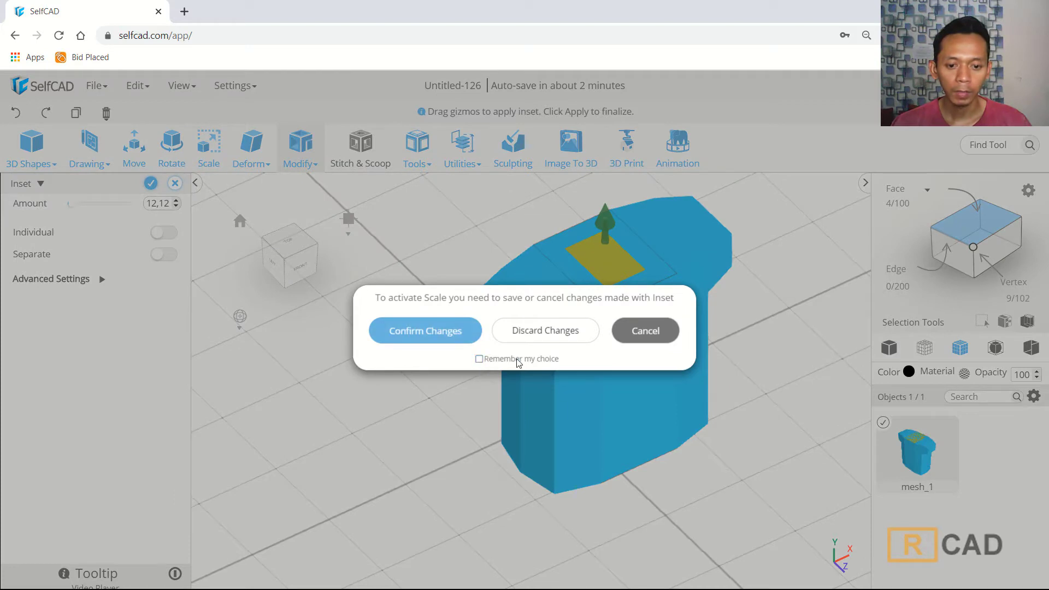
# - Keep the inset and scale the neck face in Z from 38.76 to 24.76
pyautogui.click(429, 331)
pyautogui.moveTo(398, 329); pyautogui.dragTo(468, 367)
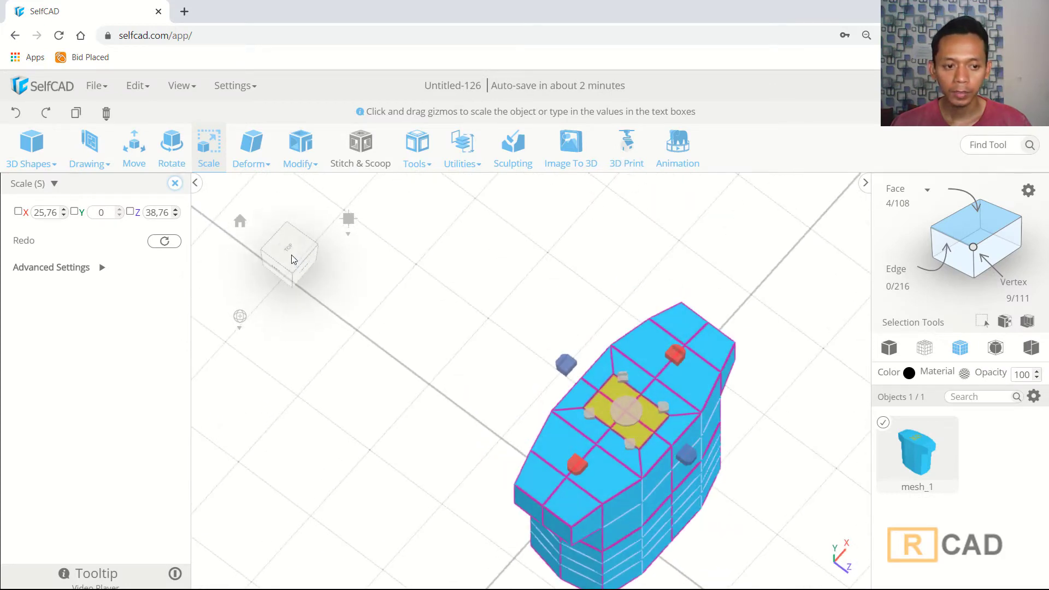
pyautogui.click(291, 254)
pyautogui.scroll(3, 546, 404)
pyautogui.moveTo(510, 277); pyautogui.dragTo(519, 458)
pyautogui.moveTo(675, 485); pyautogui.dragTo(611, 366)
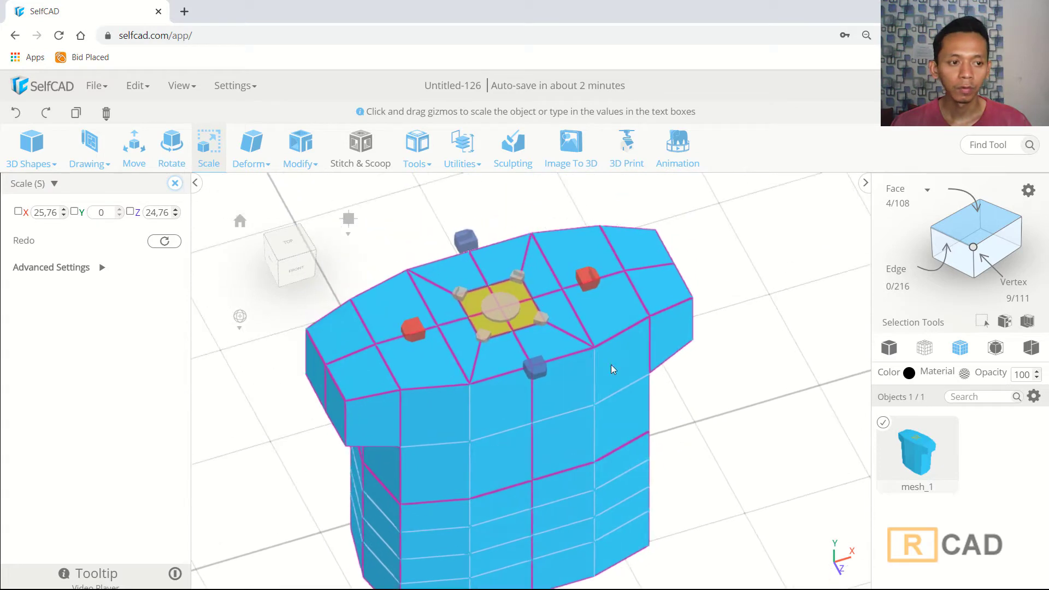
# - Raise the selected neck faces upward with Move
pyautogui.click(133, 147)
pyautogui.moveTo(709, 435); pyautogui.dragTo(590, 273)
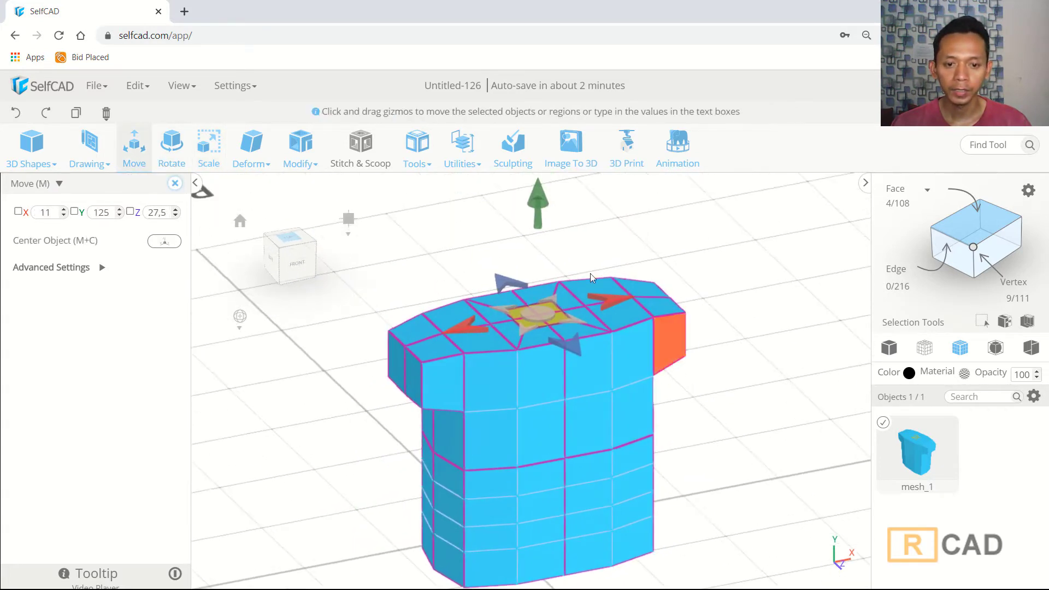
pyautogui.moveTo(538, 227); pyautogui.dragTo(539, 204)
pyautogui.hotkey('ctrl', 'a')
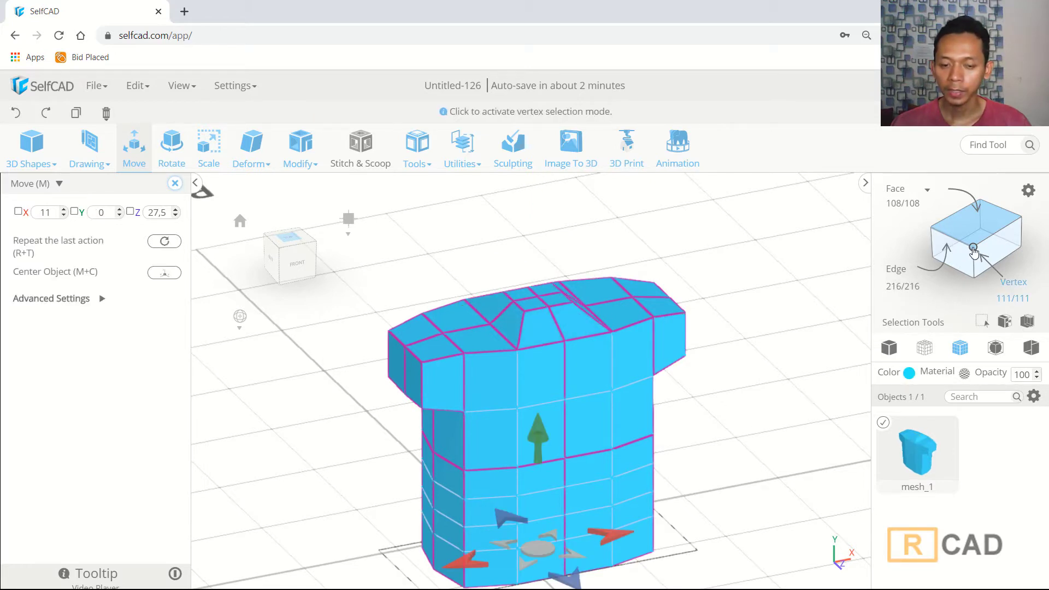
# - In vertex mode, lift two vertices on the shirt top upward
pyautogui.click(974, 250)
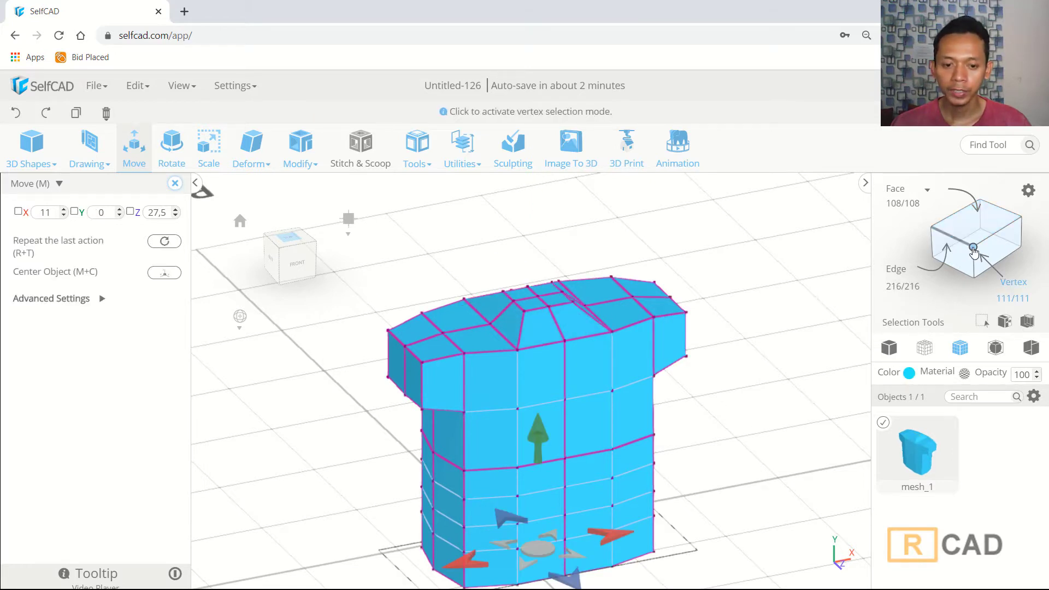
pyautogui.click(476, 315)
pyautogui.moveTo(546, 360); pyautogui.dragTo(636, 367)
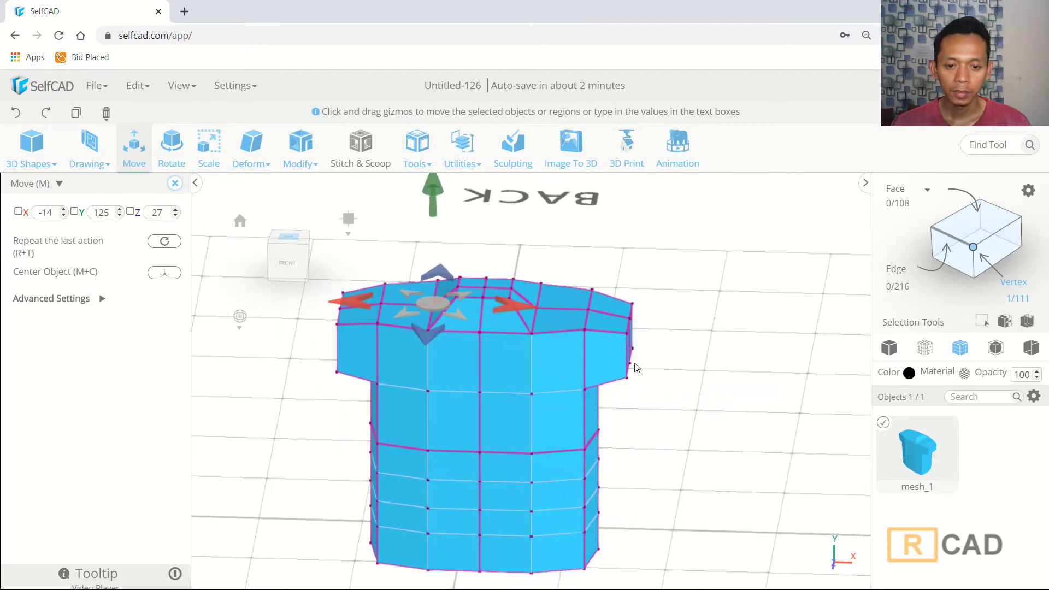
pyautogui.click(533, 315)
pyautogui.moveTo(530, 317); pyautogui.dragTo(676, 363)
pyautogui.moveTo(518, 273); pyautogui.dragTo(515, 257)
# - Lift a matching pair of top-rim vertices slightly, up to Y 129
pyautogui.hotkey('ctrl', 'a')
pyautogui.moveTo(688, 366); pyautogui.dragTo(855, 319)
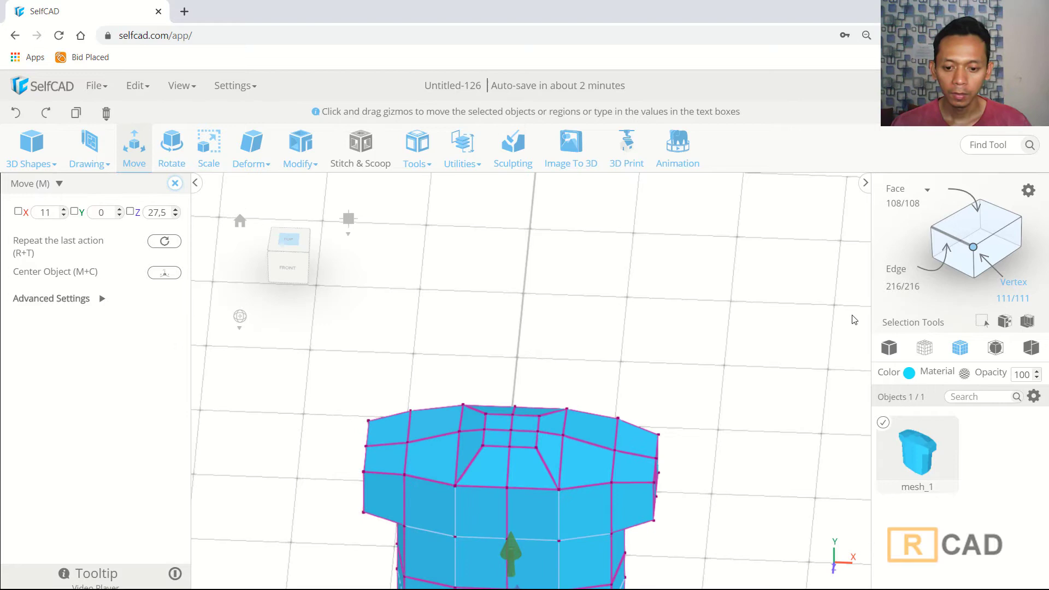
pyautogui.click(616, 454)
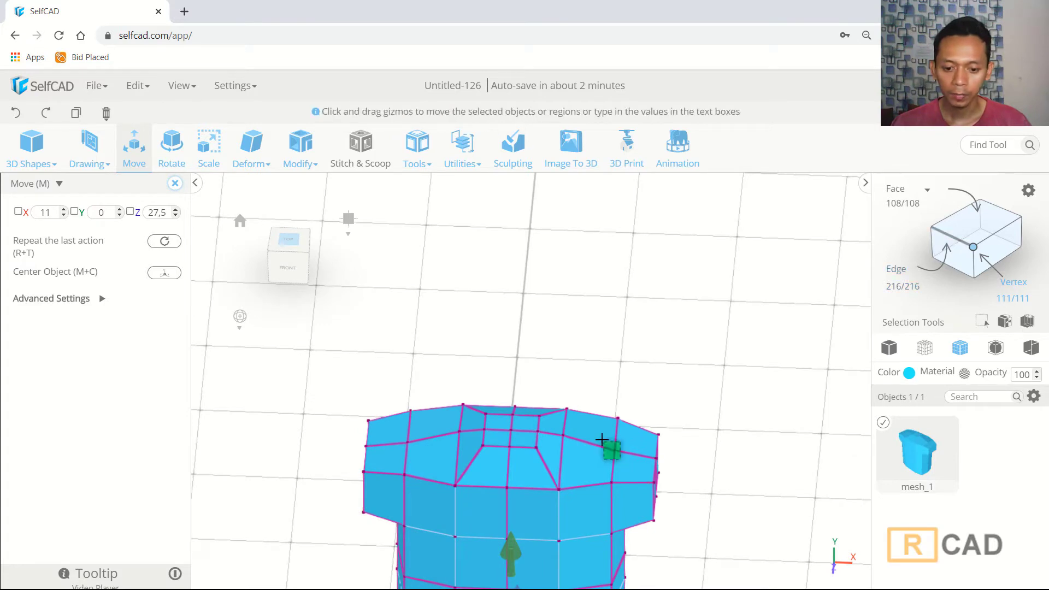
pyautogui.keyDown('shift'); pyautogui.click(393, 432); pyautogui.keyUp('shift')
pyautogui.moveTo(719, 328); pyautogui.dragTo(558, 224)
pyautogui.moveTo(516, 197); pyautogui.dragTo(514, 189)
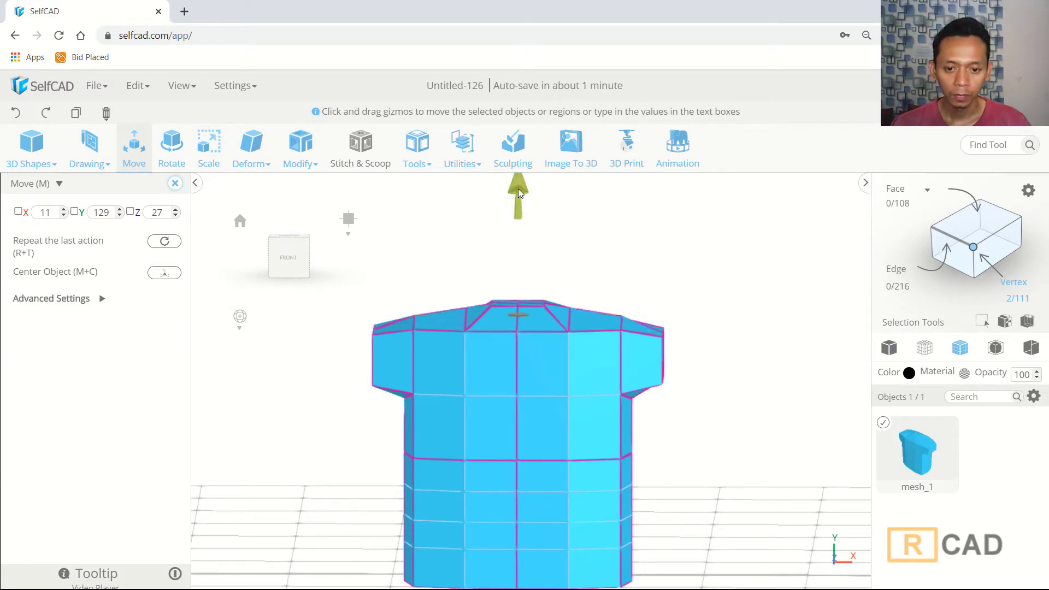
pyautogui.hotkey('ctrl', 'a')
pyautogui.scroll(-5, 742, 335)
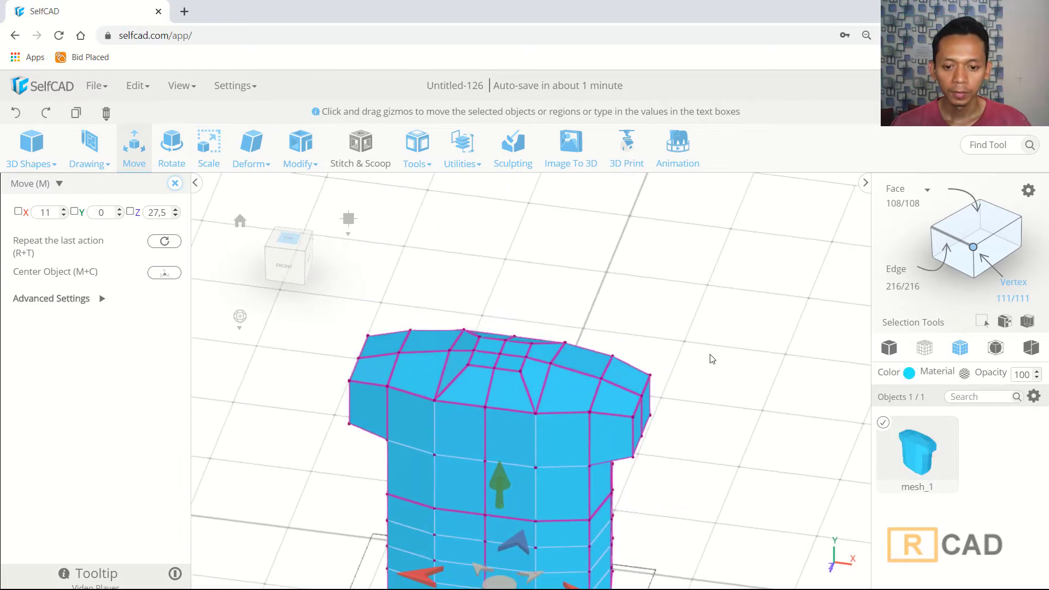
pyautogui.moveTo(721, 398); pyautogui.dragTo(740, 435)
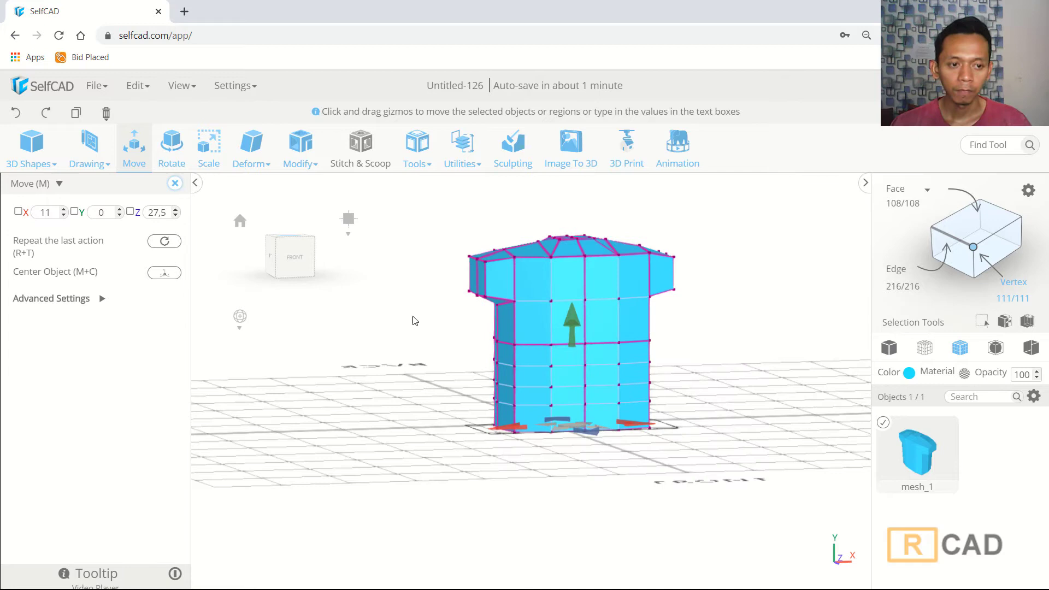
pyautogui.moveTo(414, 321); pyautogui.dragTo(412, 325)
pyautogui.click(300, 162)
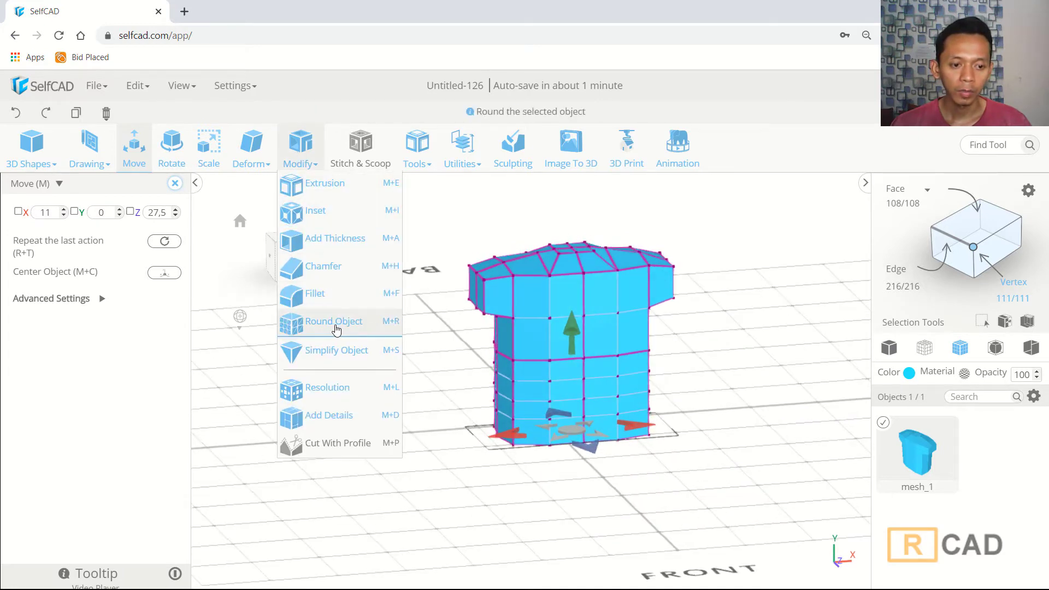
pyautogui.click(327, 325)
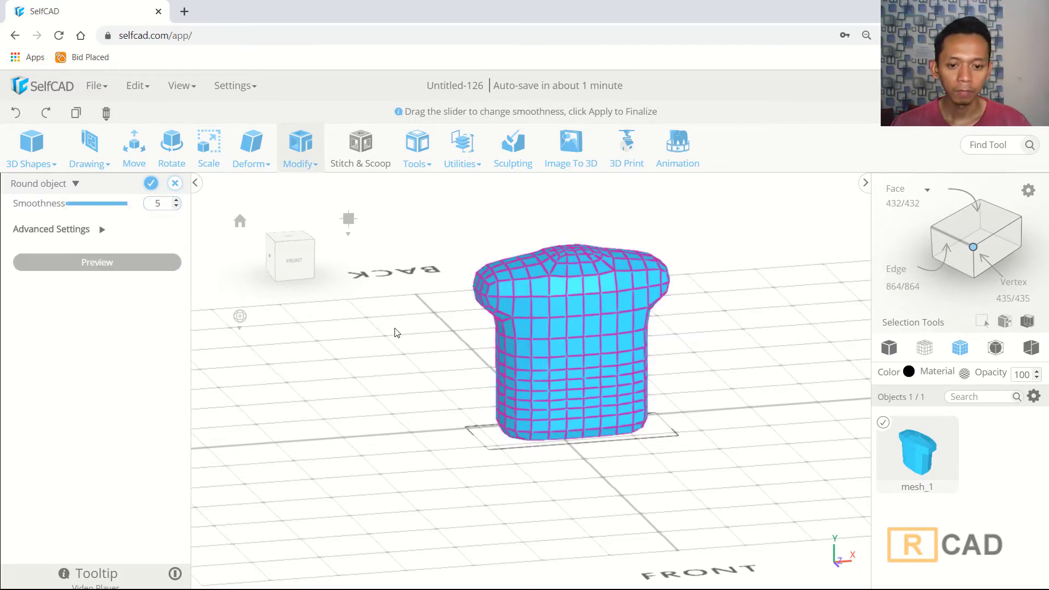
pyautogui.click(597, 328)
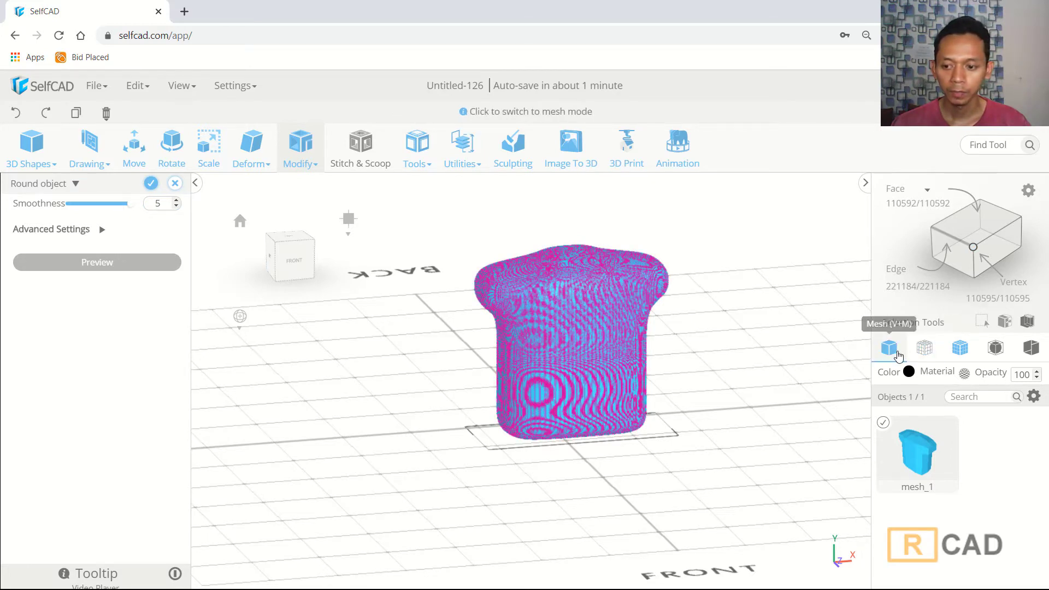
pyautogui.click(888, 347)
pyautogui.moveTo(761, 368)
pyautogui.mouseDown(button='right')
pyautogui.moveTo(799, 368)
pyautogui.moveTo(836, 344)
pyautogui.moveTo(773, 358)
pyautogui.mouseUp(button='right')
pyautogui.click(176, 184)
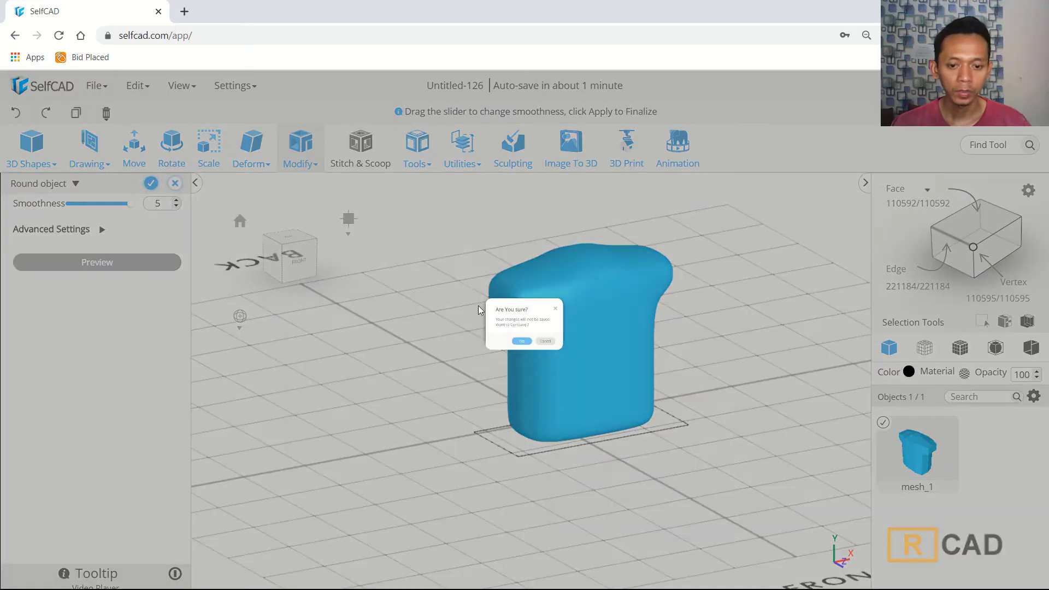
pyautogui.click(515, 368)
pyautogui.moveTo(411, 392); pyautogui.dragTo(582, 344, button='right')
pyautogui.click(939, 242)
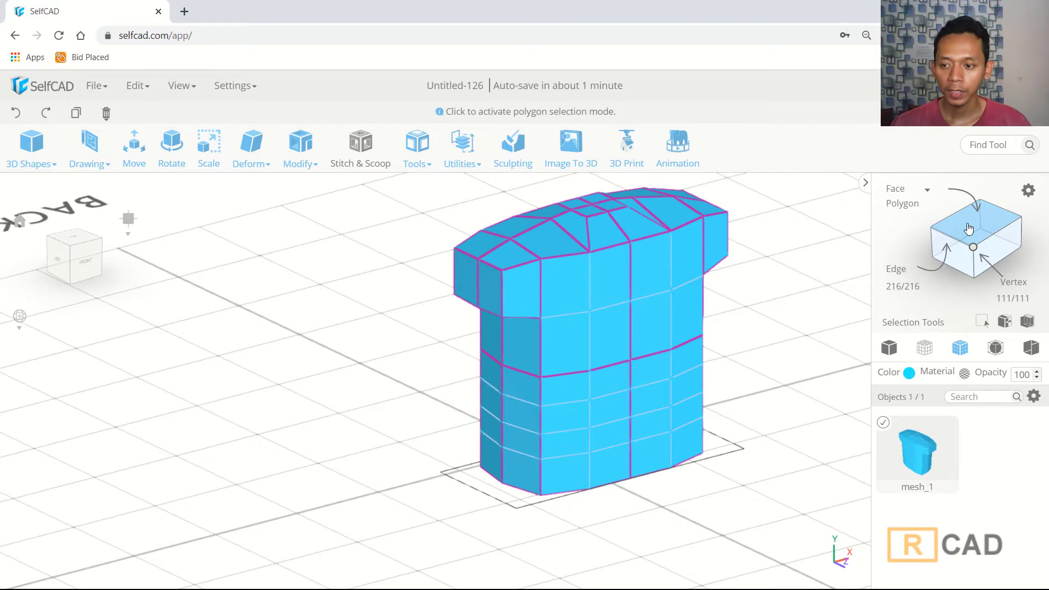
pyautogui.click(574, 300)
# - Inset four upper-left chest faces by about 10 and apply it
pyautogui.click(597, 292)
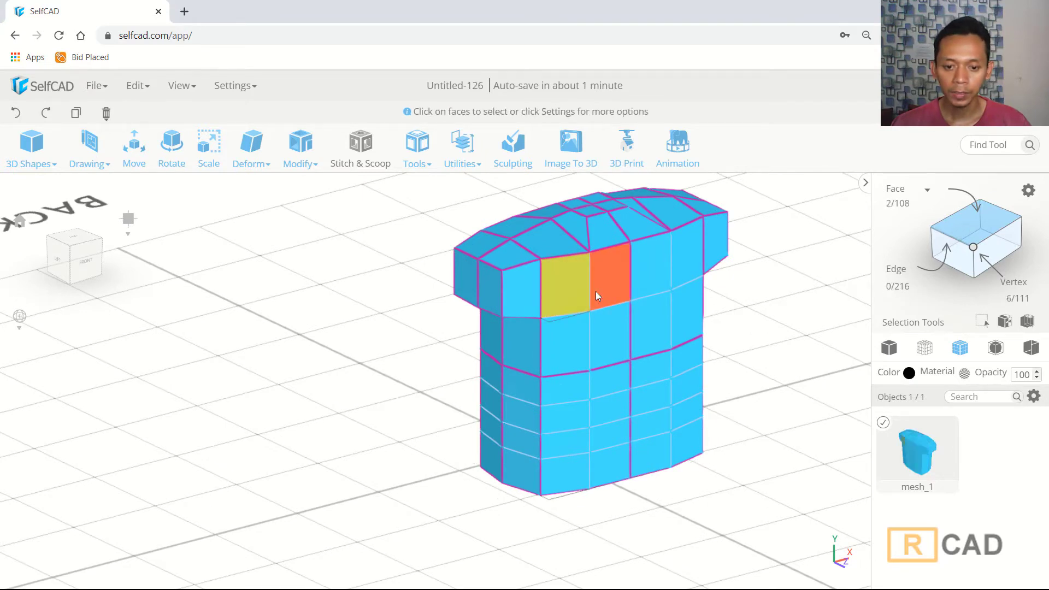
pyautogui.click(600, 346)
pyautogui.click(566, 350)
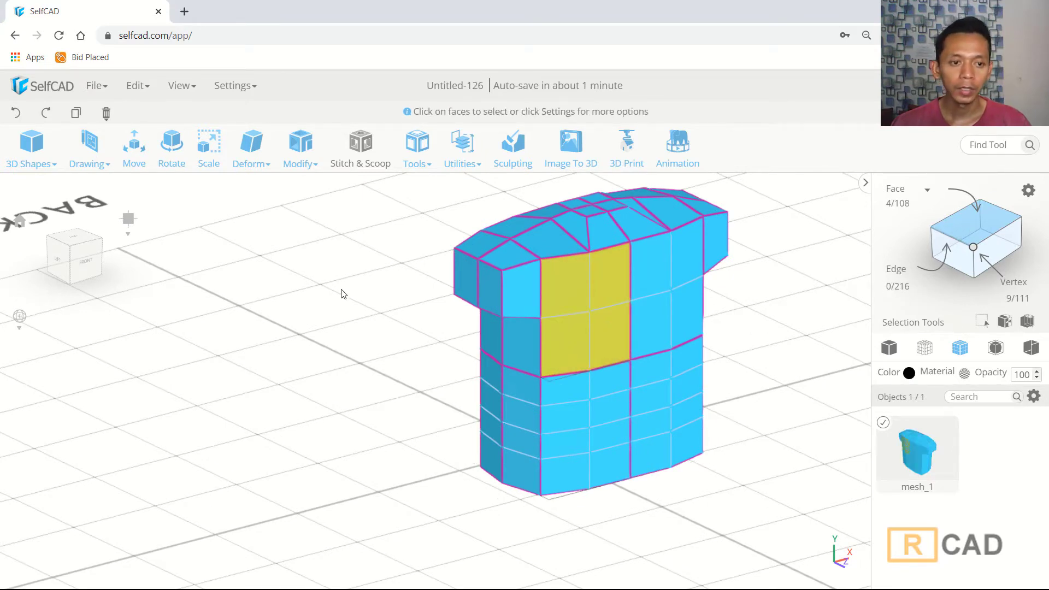
pyautogui.click(301, 165)
pyautogui.click(315, 211)
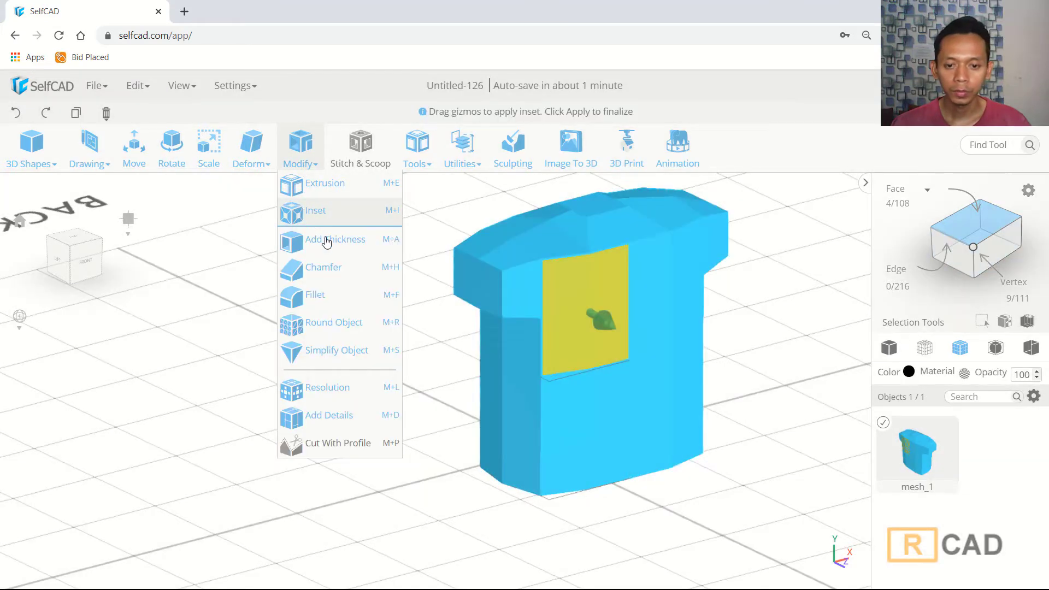
pyautogui.moveTo(618, 322); pyautogui.dragTo(605, 333)
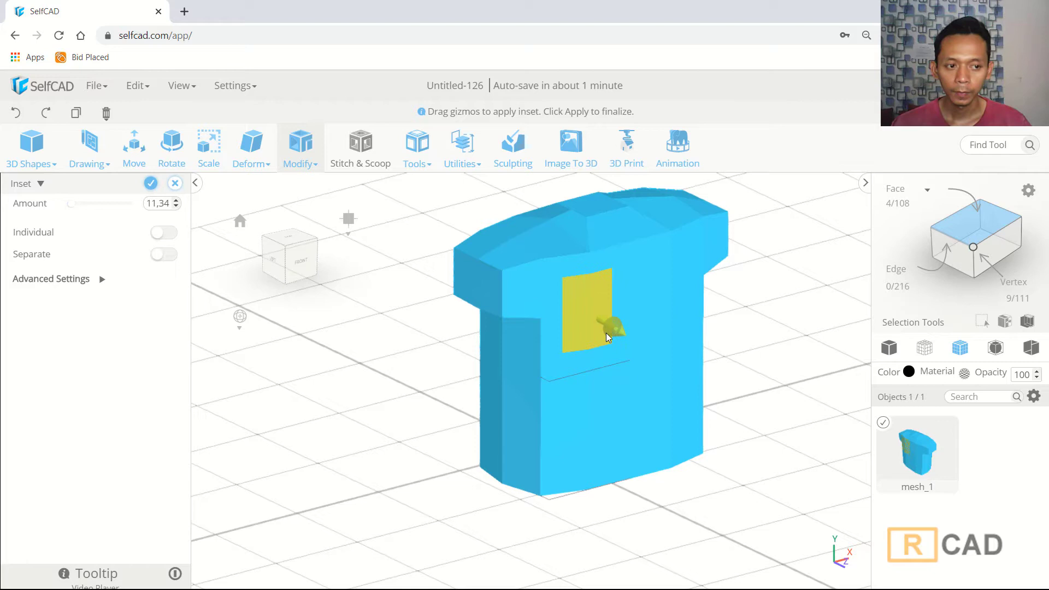
pyautogui.click(151, 183)
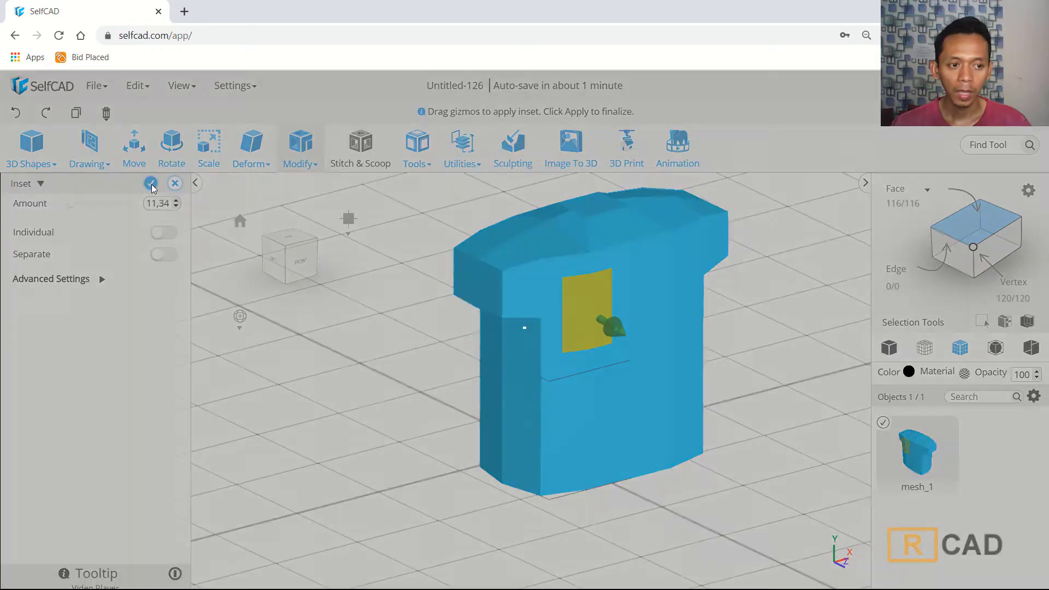
# - Inset four upper-right chest faces by about 12.94, bringing the mesh to 124 faces
pyautogui.click(641, 267)
pyautogui.click(675, 268)
pyautogui.click(674, 312)
pyautogui.click(647, 317)
pyautogui.click(301, 164)
pyautogui.click(316, 211)
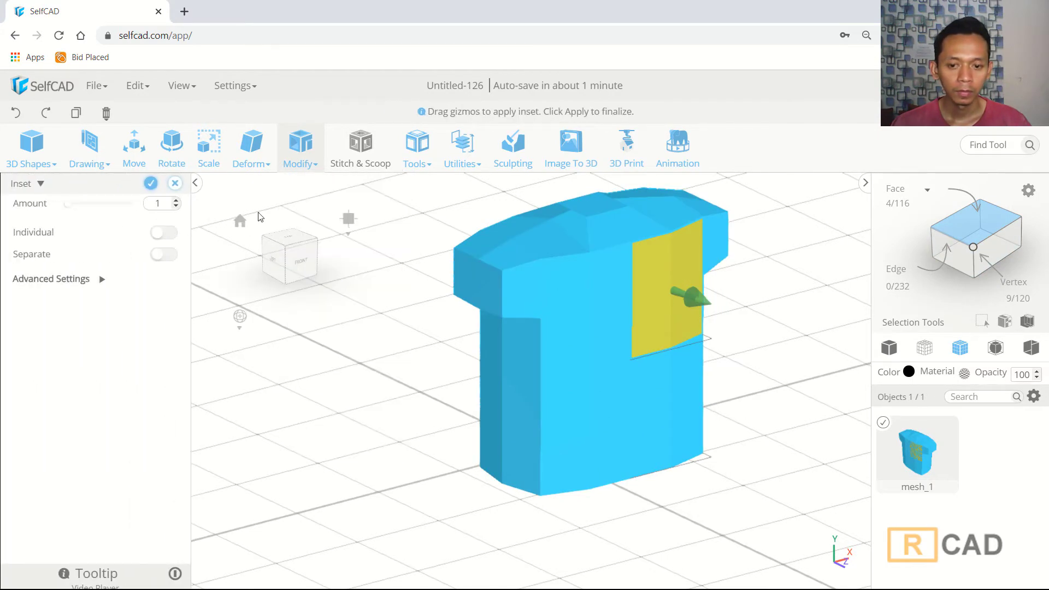
pyautogui.moveTo(694, 302)
pyautogui.mouseDown()
pyautogui.moveTo(712, 323)
pyautogui.moveTo(701, 313)
pyautogui.mouseUp()
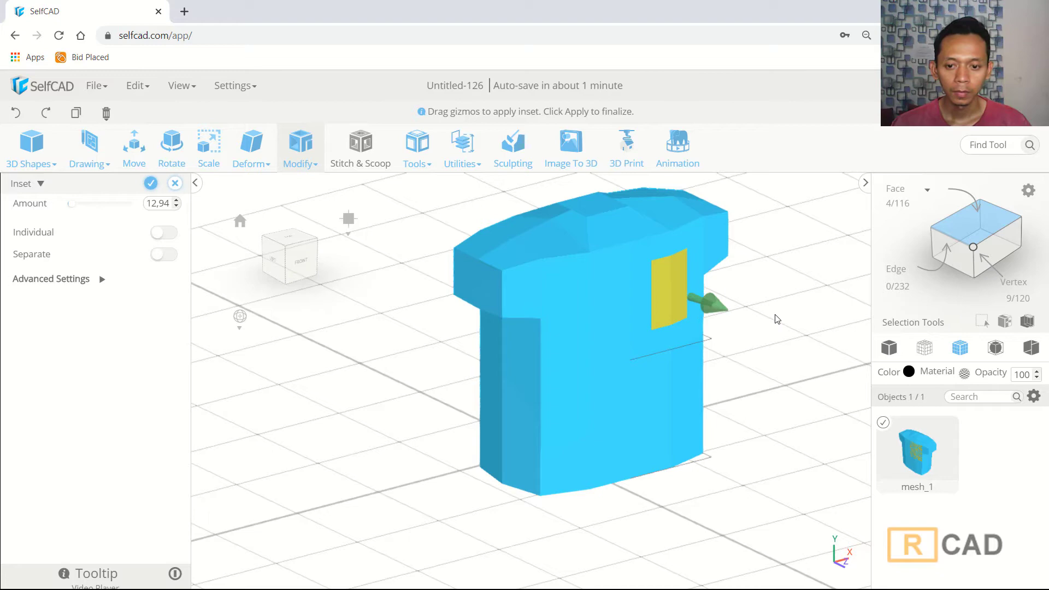
pyautogui.click(151, 183)
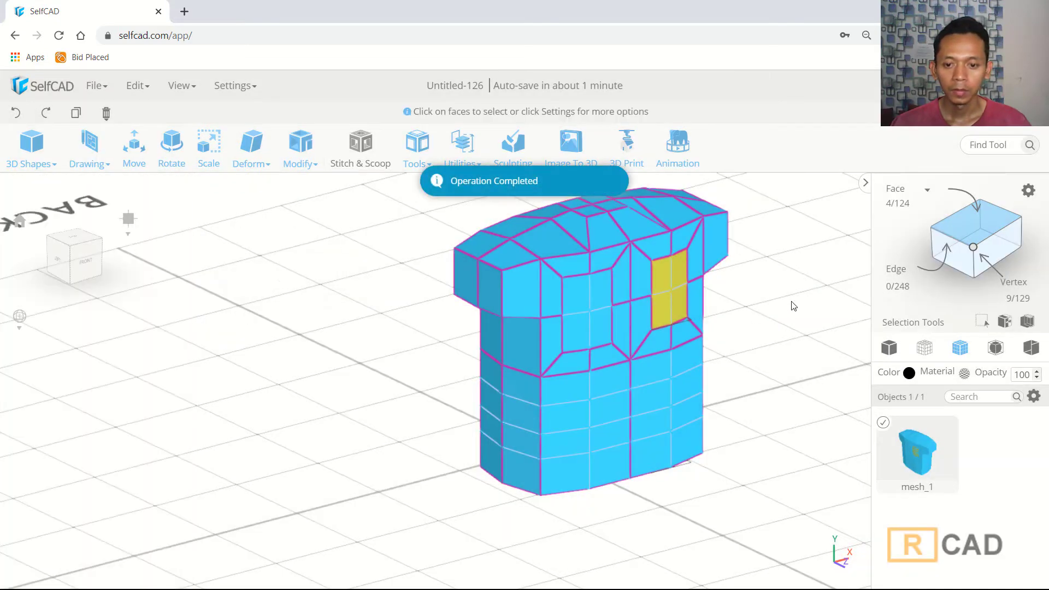
# - Enlarge the right chest panel slightly using Scale with Local Transformation
pyautogui.moveTo(792, 302); pyautogui.dragTo(726, 288)
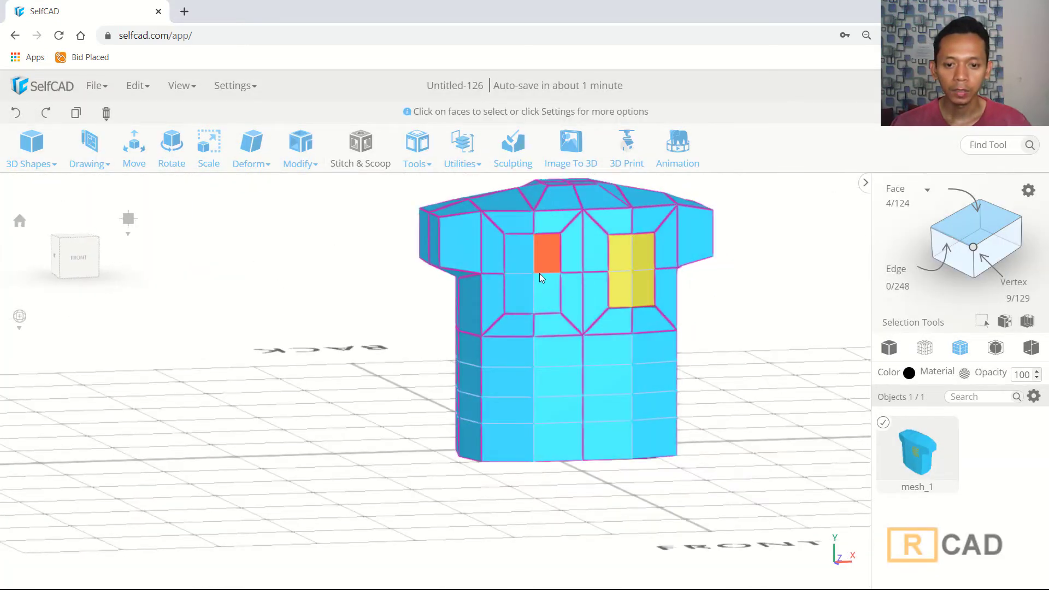
pyautogui.scroll(3, 711, 287)
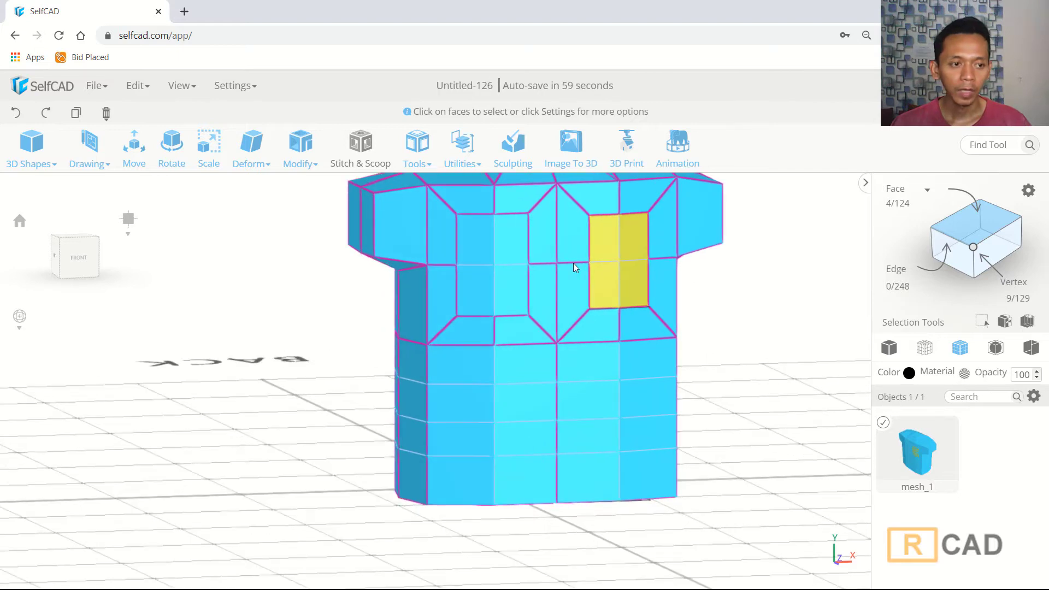
pyautogui.click(208, 144)
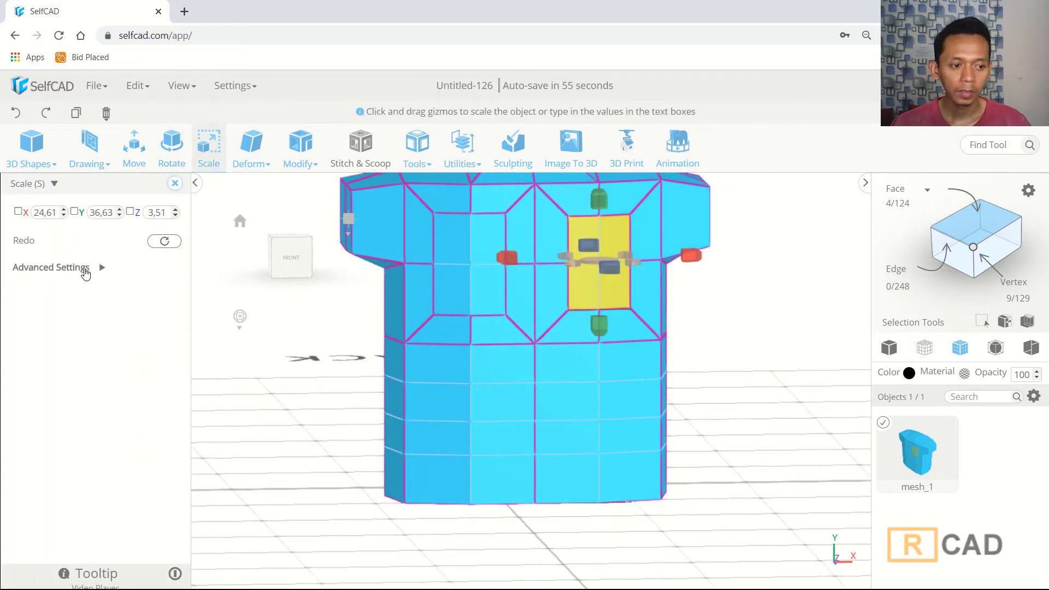
pyautogui.click(87, 272)
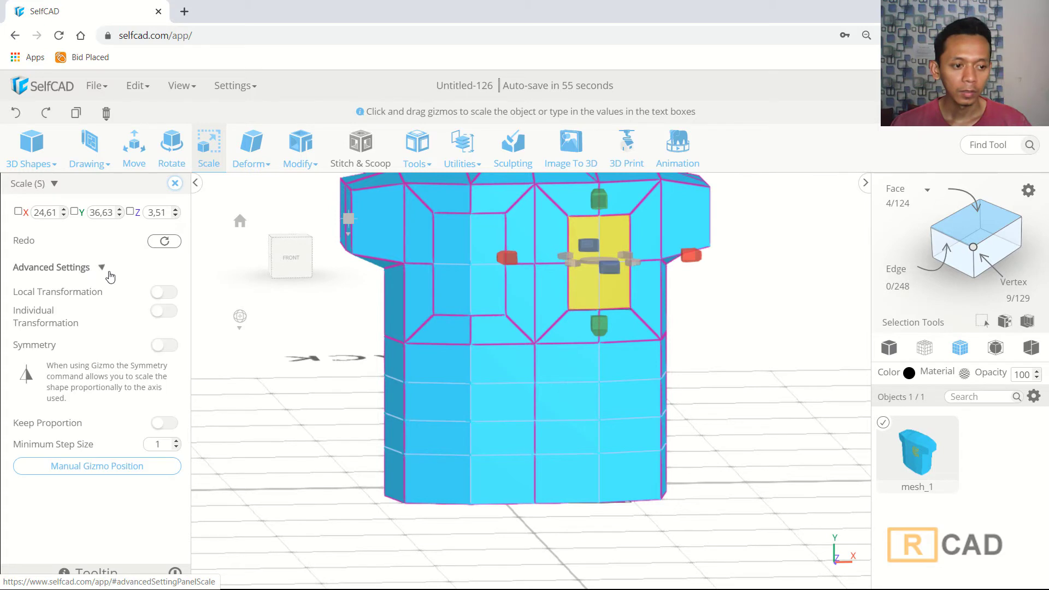
pyautogui.click(164, 292)
pyautogui.moveTo(599, 272); pyautogui.dragTo(605, 250)
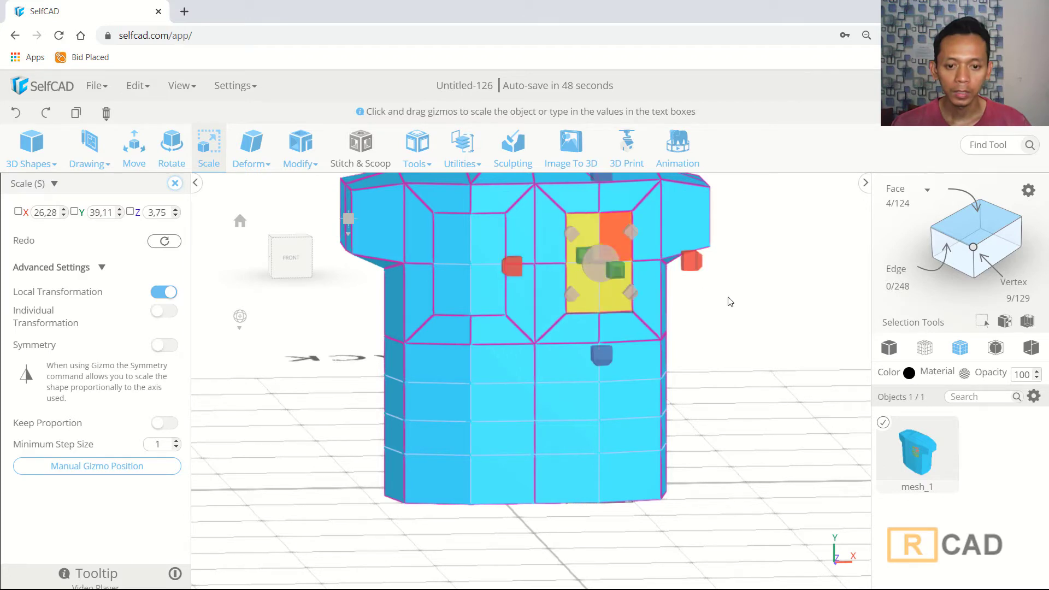
# - Select both chest panels and move their eight faces forward to Z 63.09
pyautogui.click(175, 184)
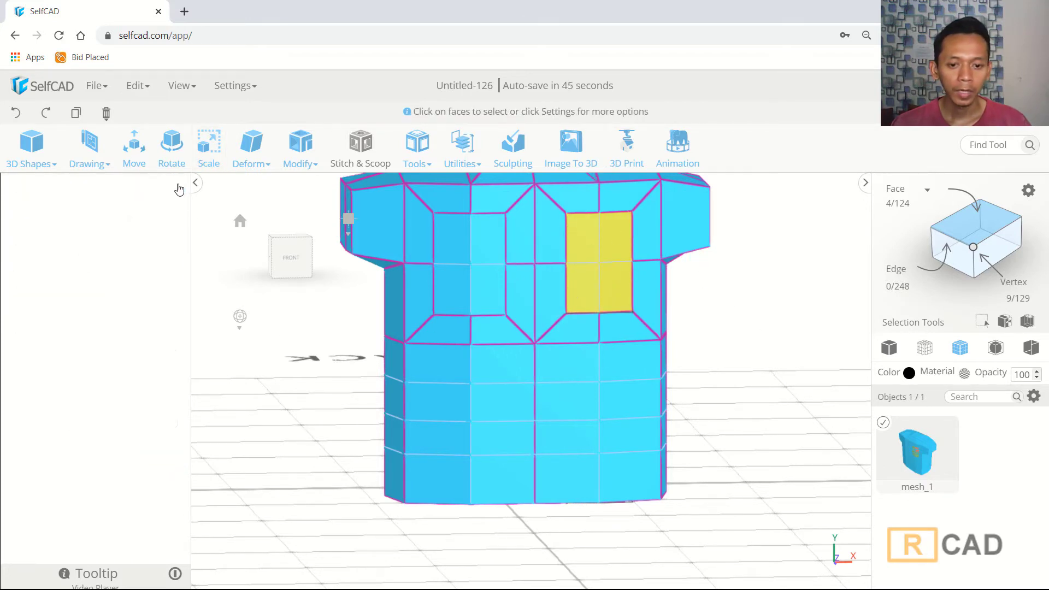
pyautogui.click(460, 290)
pyautogui.click(484, 289)
pyautogui.click(487, 237)
pyautogui.click(452, 238)
pyautogui.moveTo(377, 286); pyautogui.dragTo(298, 349)
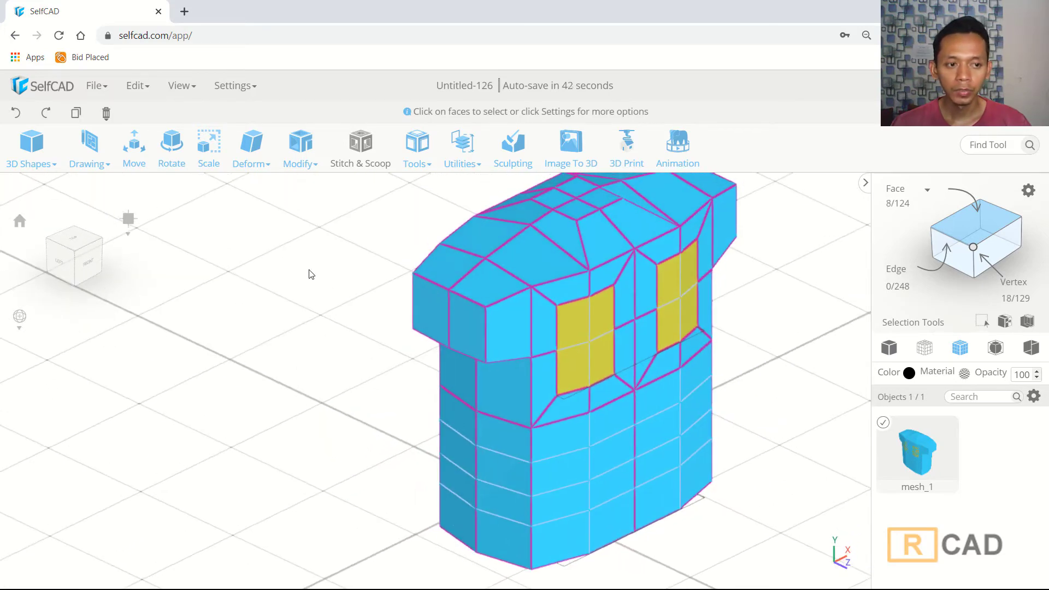
pyautogui.click(136, 155)
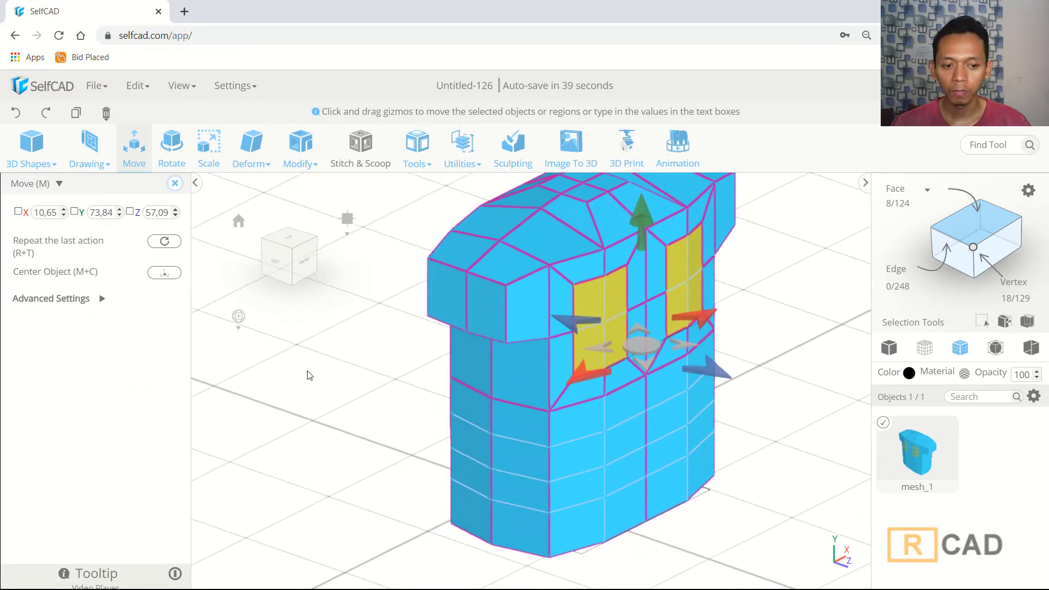
pyautogui.moveTo(725, 374); pyautogui.dragTo(734, 381)
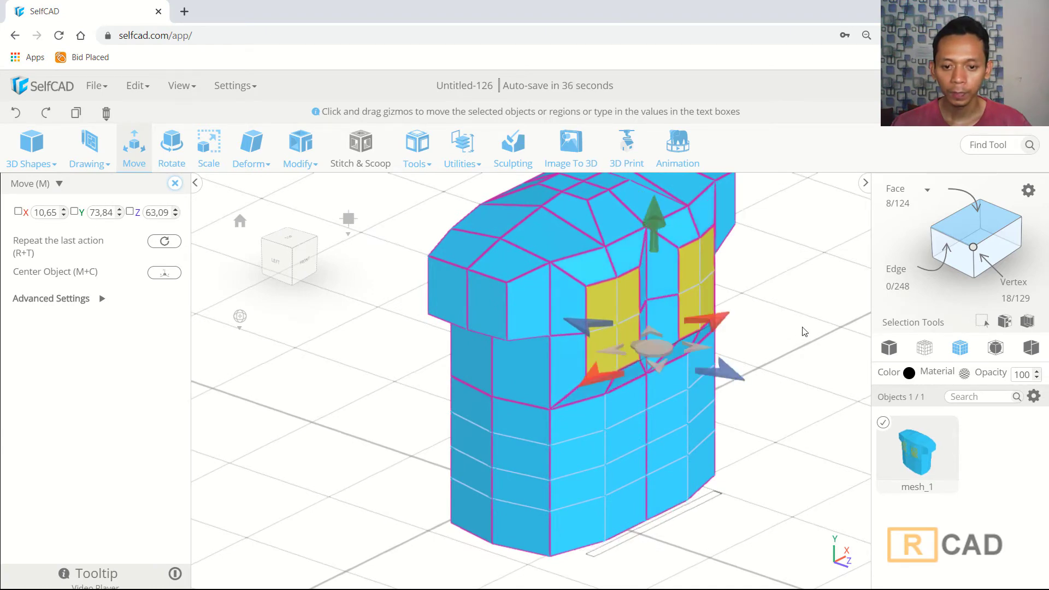
pyautogui.hotkey('ctrl', 'a')
pyautogui.moveTo(804, 332); pyautogui.dragTo(456, 370)
pyautogui.click(459, 367)
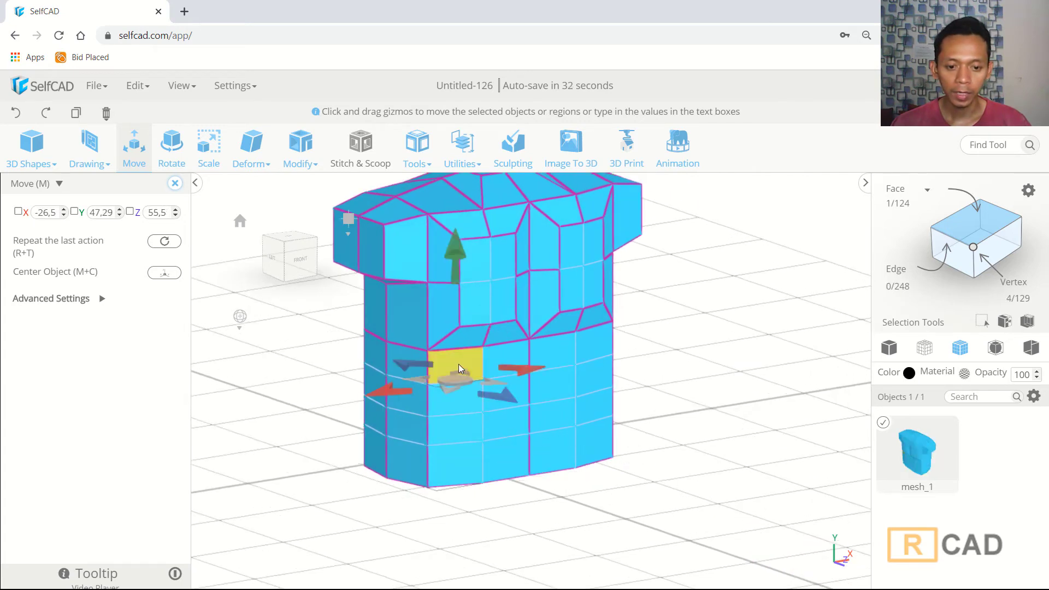
# - Inset the left and right lower-chest face pairs by 5
pyautogui.click(493, 359)
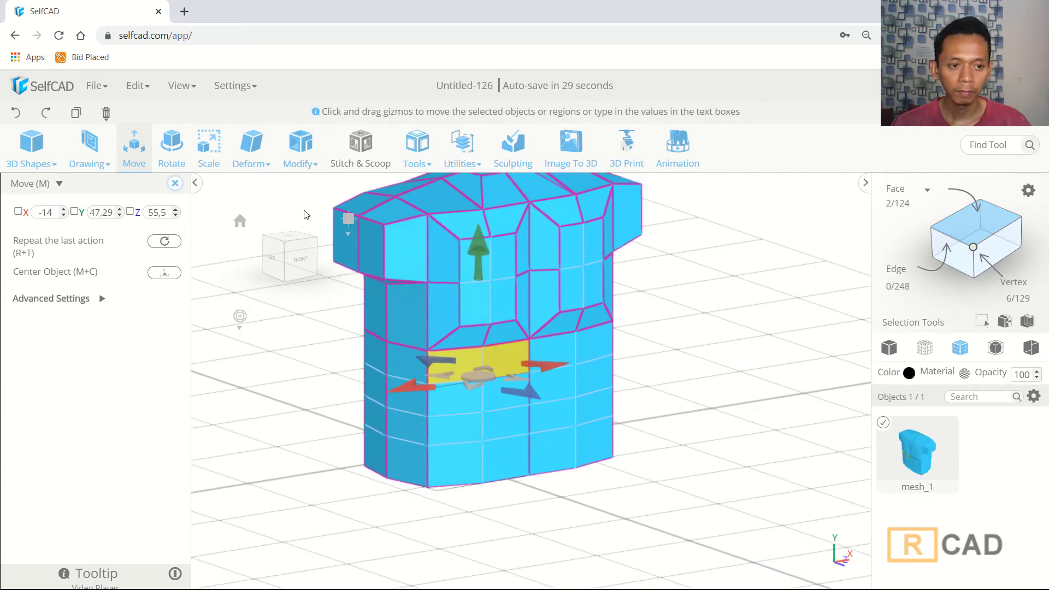
pyautogui.click(300, 146)
pyautogui.click(315, 213)
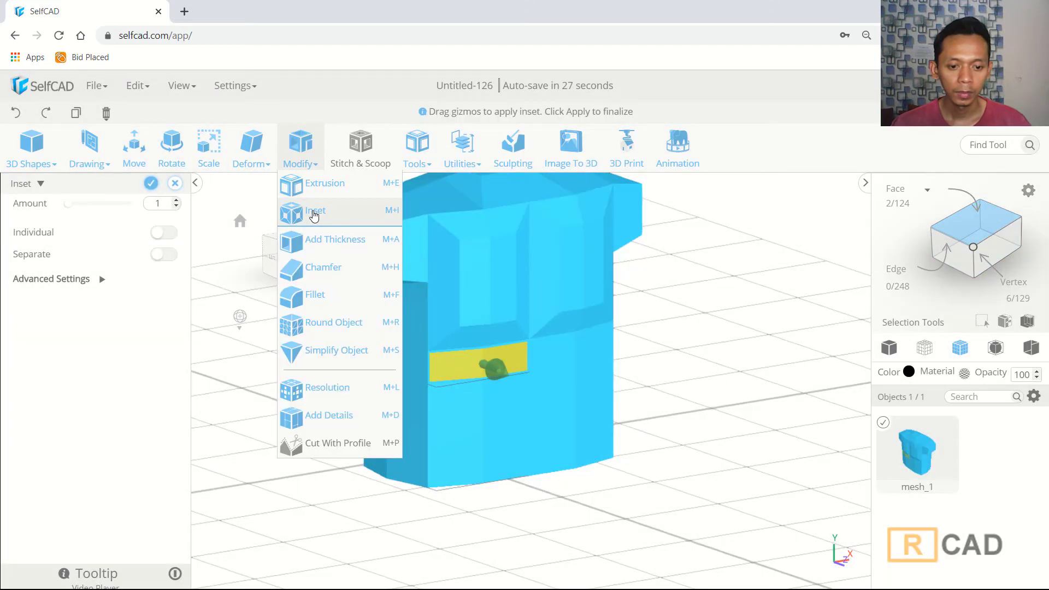
pyautogui.click(176, 201)
pyautogui.click(176, 200)
pyautogui.click(176, 201)
pyautogui.click(176, 201)
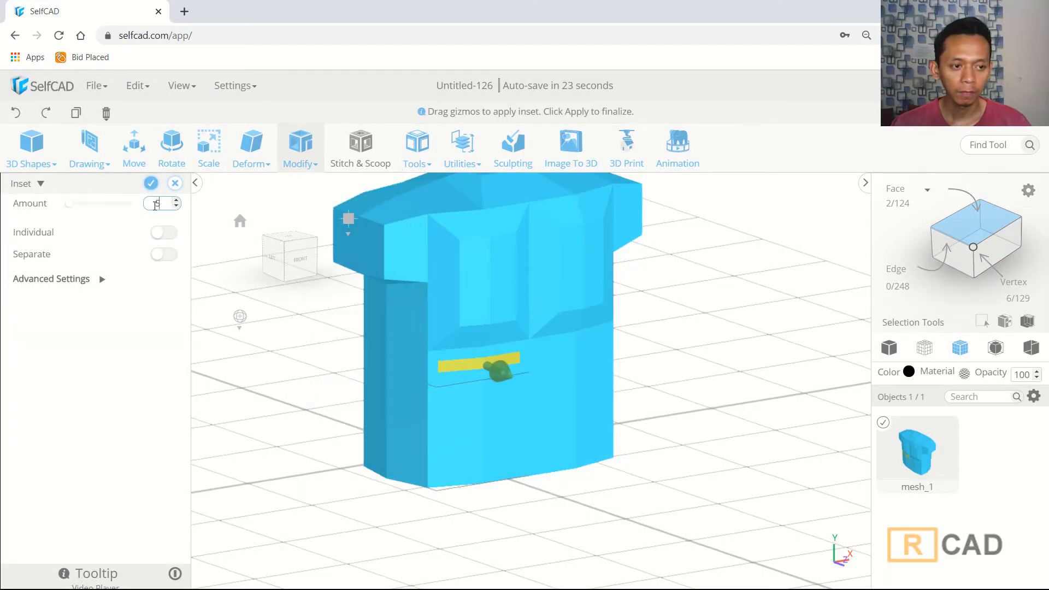
pyautogui.click(151, 184)
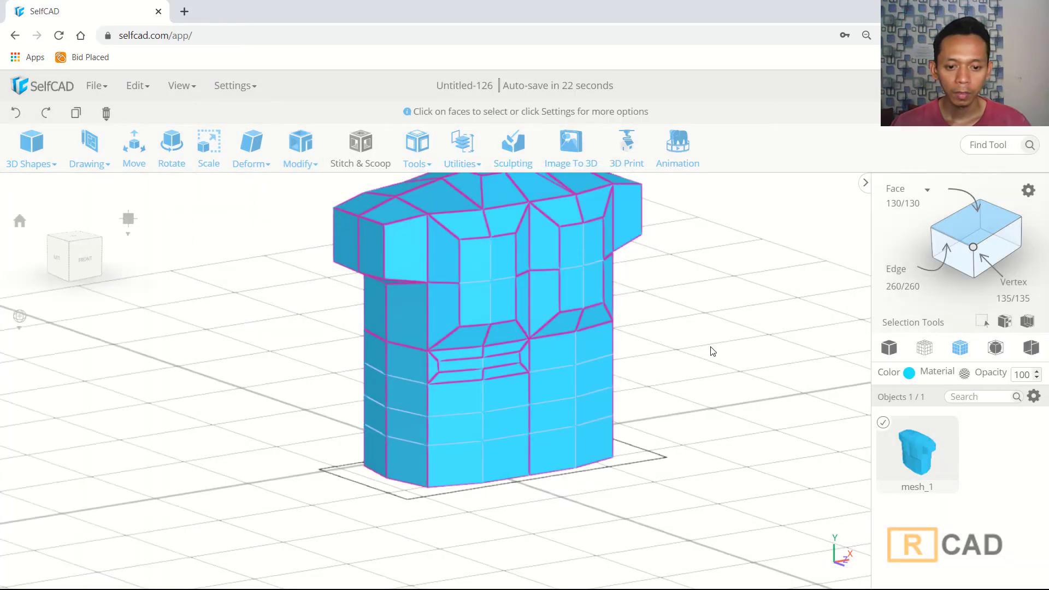
pyautogui.click(566, 353)
pyautogui.click(593, 348)
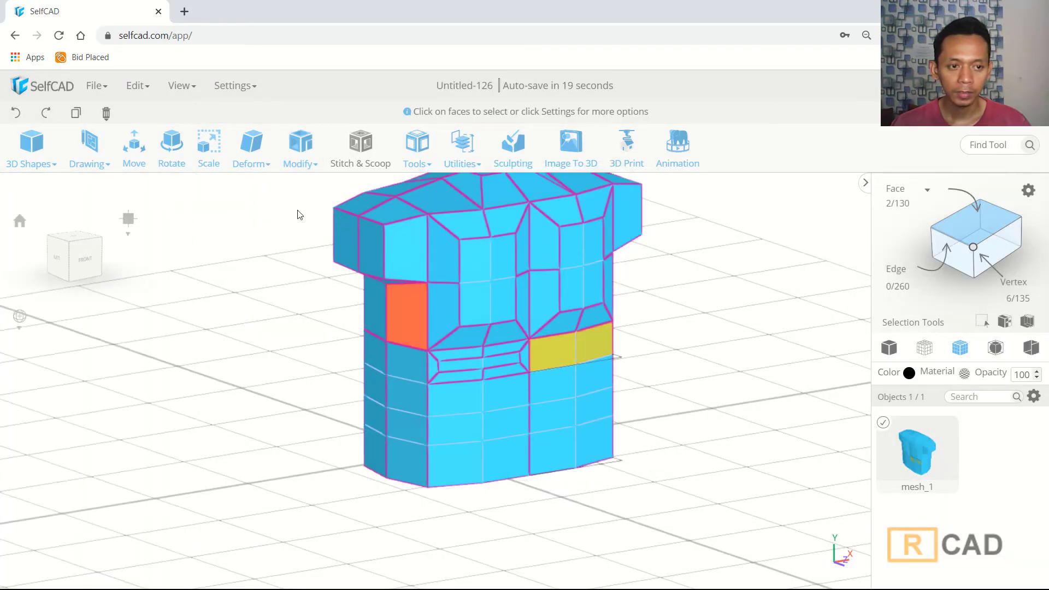
pyautogui.click(282, 151)
pyautogui.click(304, 212)
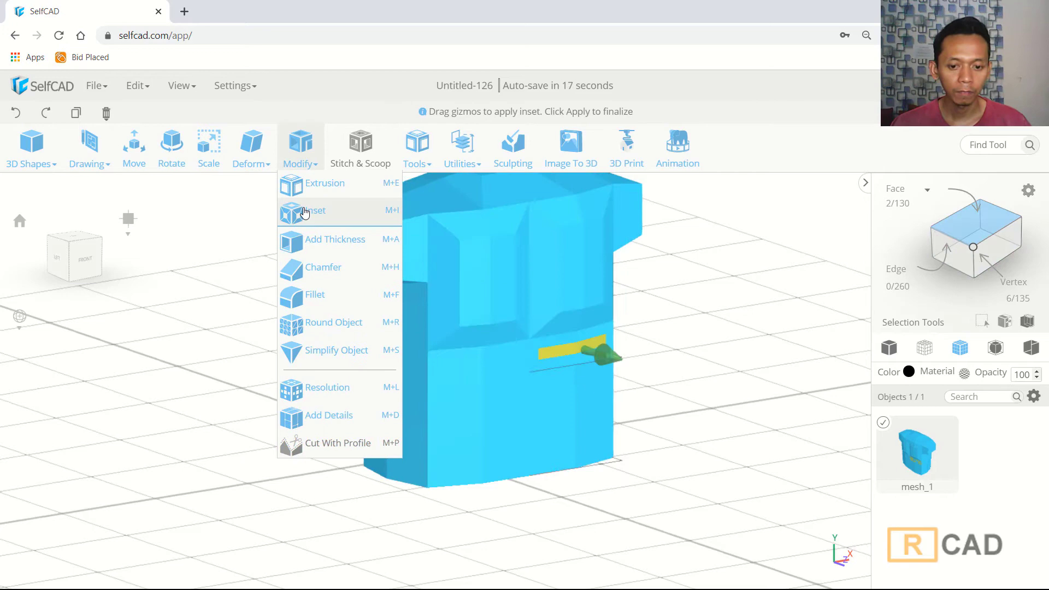
pyautogui.click(151, 181)
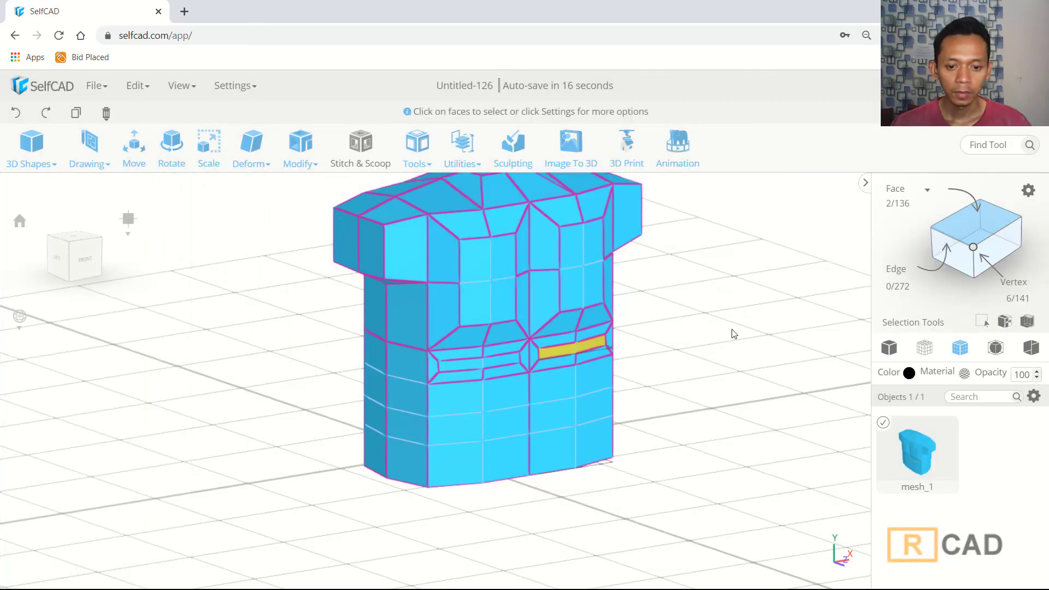
# - Inset the two upper-abdomen face pairs by 5
pyautogui.click(471, 401)
pyautogui.click(507, 398)
pyautogui.click(305, 157)
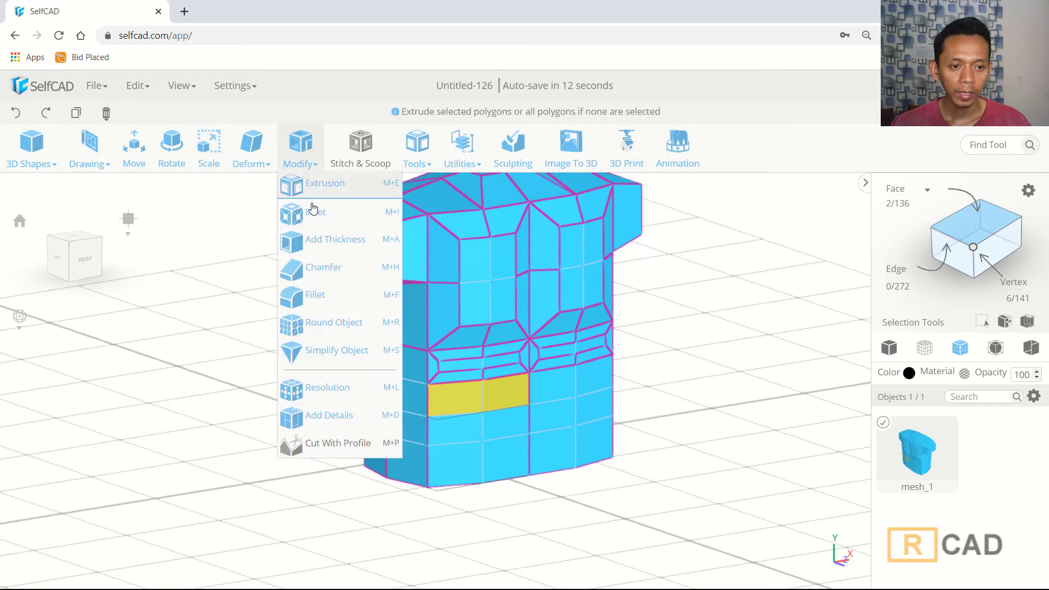
pyautogui.click(304, 212)
pyautogui.click(151, 185)
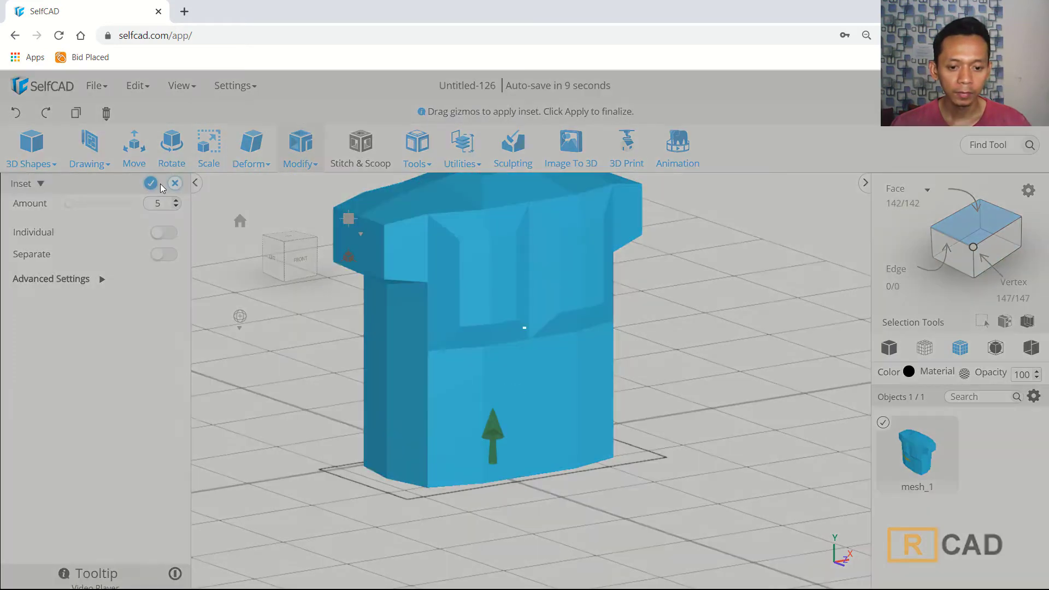
pyautogui.click(557, 378)
pyautogui.click(592, 377)
pyautogui.click(296, 160)
pyautogui.click(316, 211)
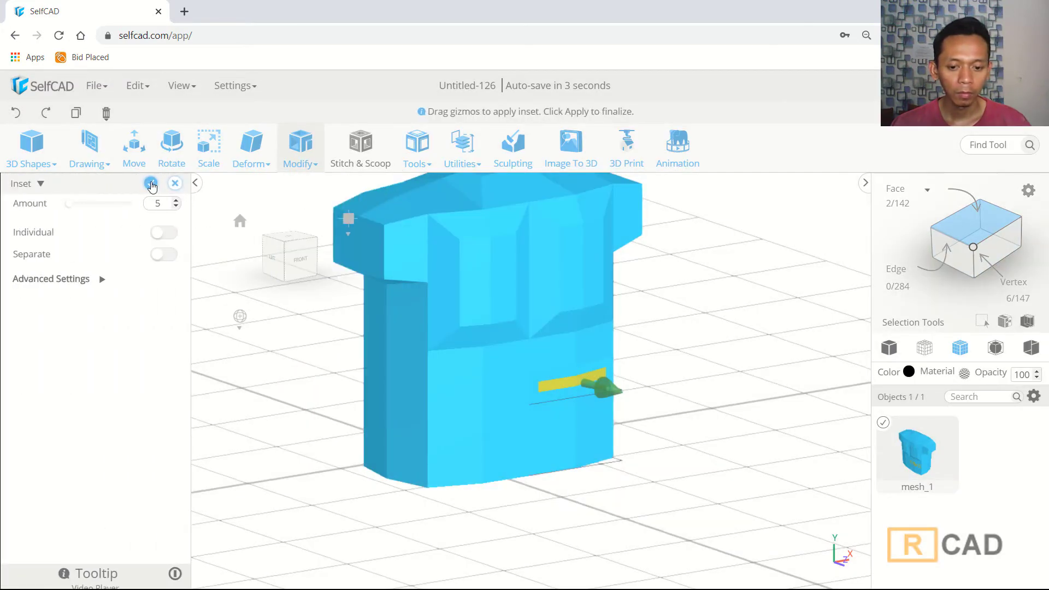
pyautogui.click(151, 184)
# - Inset the left and right bottom-row abdomen face pairs by 5, reaching about 154 faces
pyautogui.click(471, 428)
pyautogui.click(499, 424)
pyautogui.click(549, 424)
pyautogui.click(713, 389)
pyautogui.click(473, 432)
pyautogui.click(499, 426)
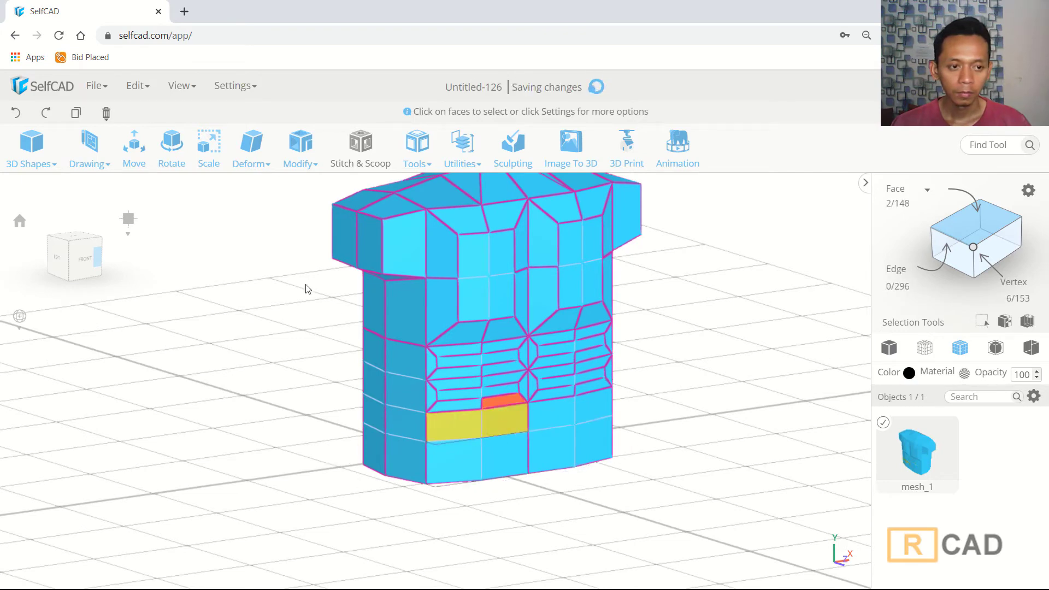
pyautogui.click(300, 147)
pyautogui.click(317, 211)
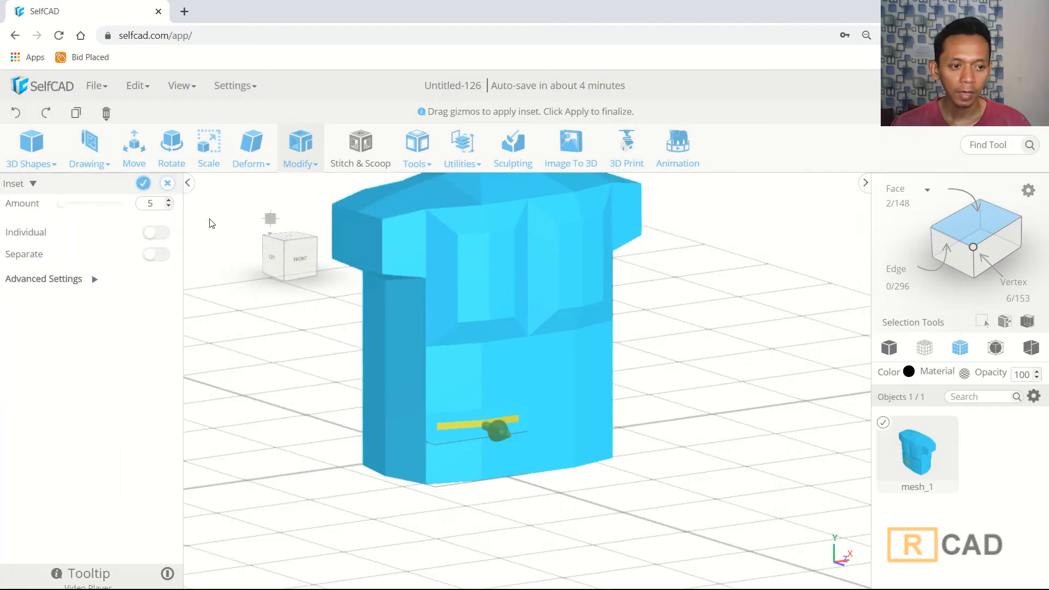
pyautogui.click(151, 184)
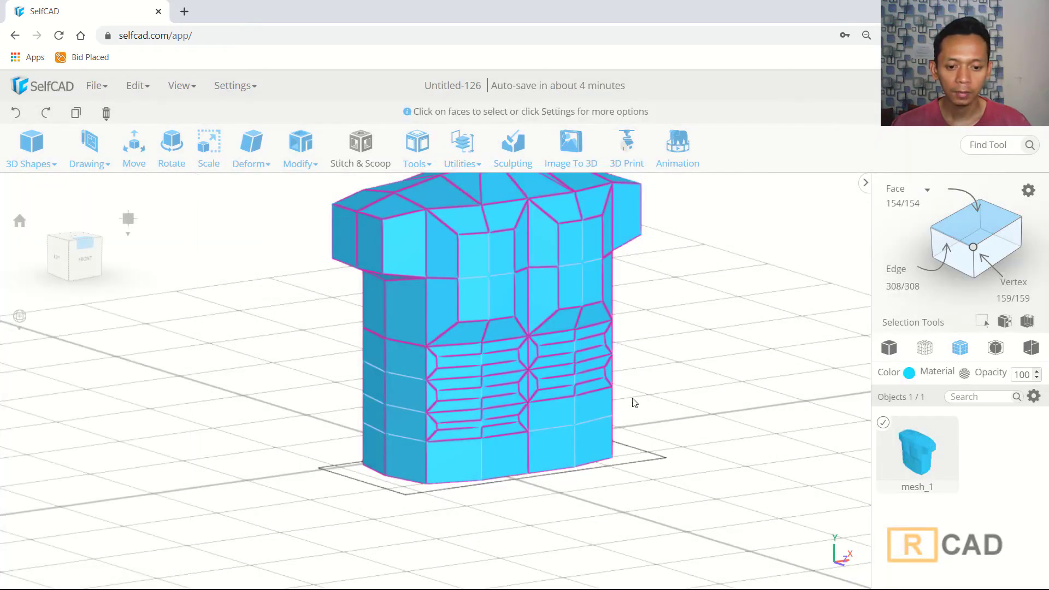
pyautogui.click(556, 416)
pyautogui.click(586, 409)
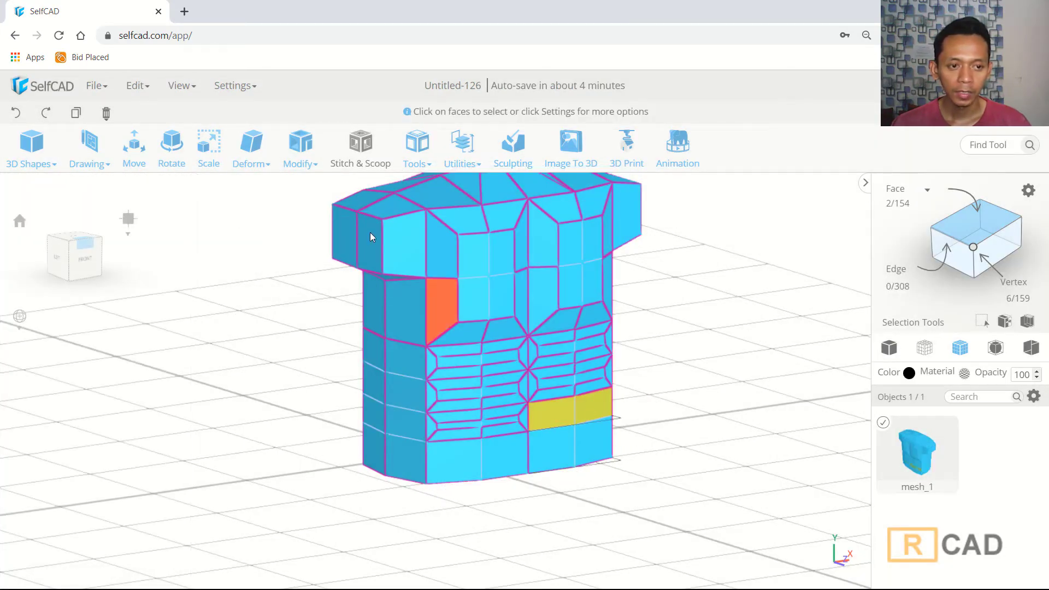
pyautogui.click(305, 160)
pyautogui.click(307, 212)
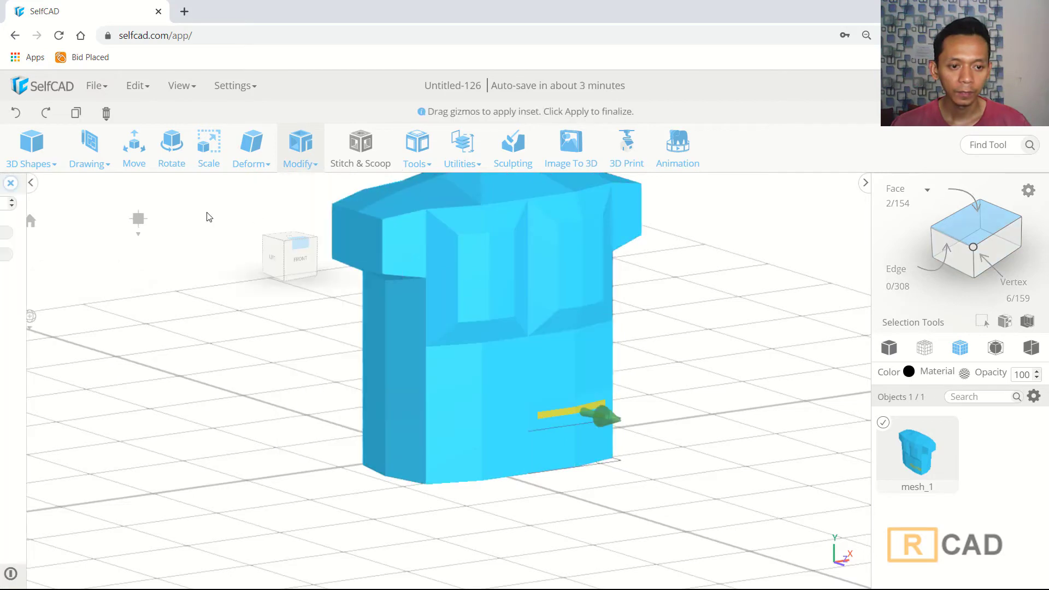
pyautogui.moveTo(682, 382); pyautogui.dragTo(727, 396)
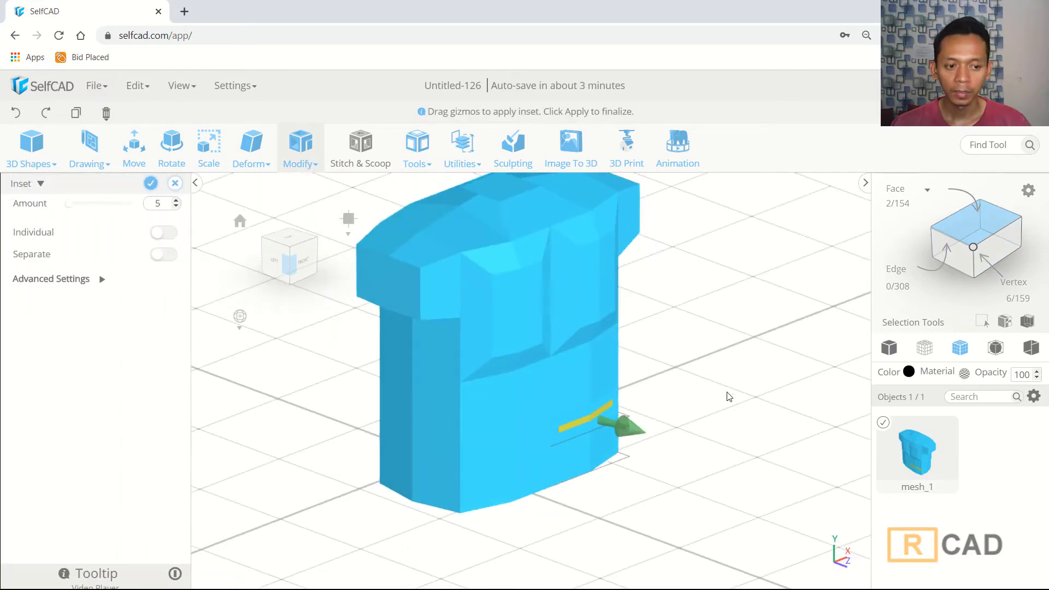
pyautogui.click(151, 183)
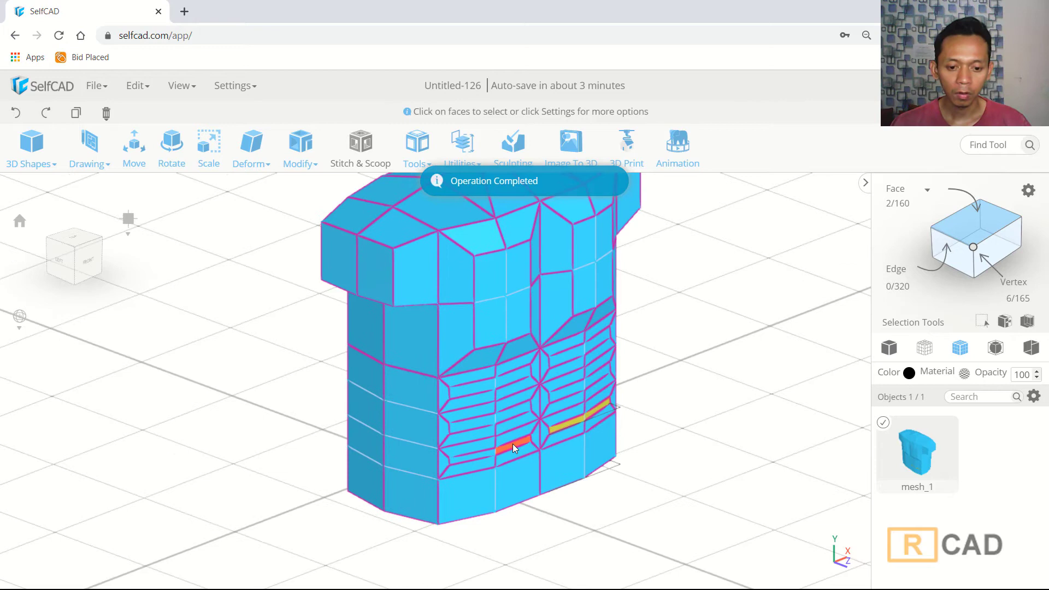
# - Select the four thin rib strip faces and move them forward to Z 57.17
pyautogui.click(513, 443)
pyautogui.click(484, 451)
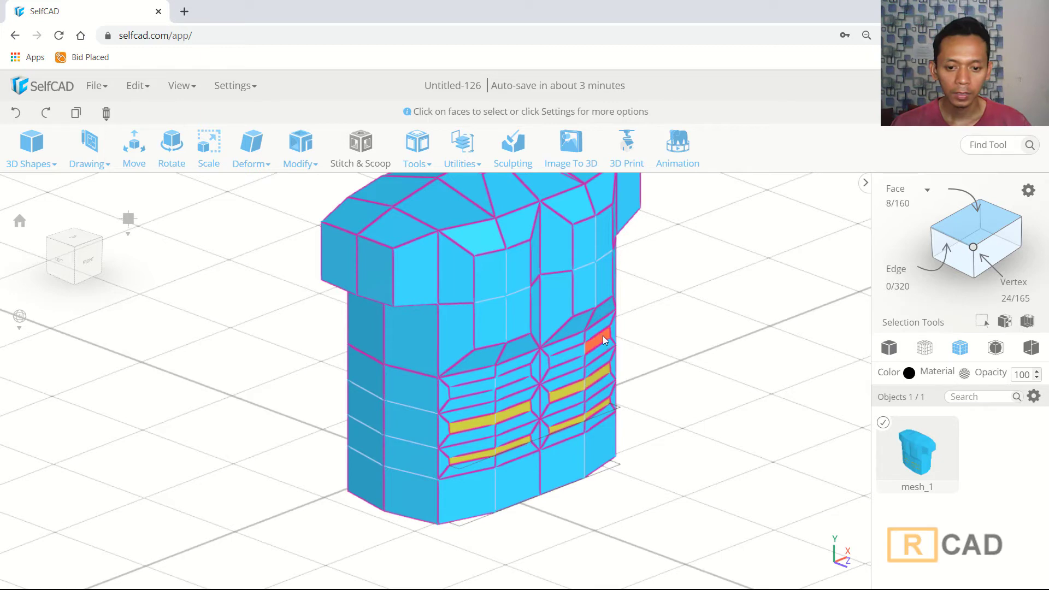
pyautogui.click(512, 378)
pyautogui.click(483, 386)
pyautogui.moveTo(677, 371); pyautogui.dragTo(303, 241, button='right')
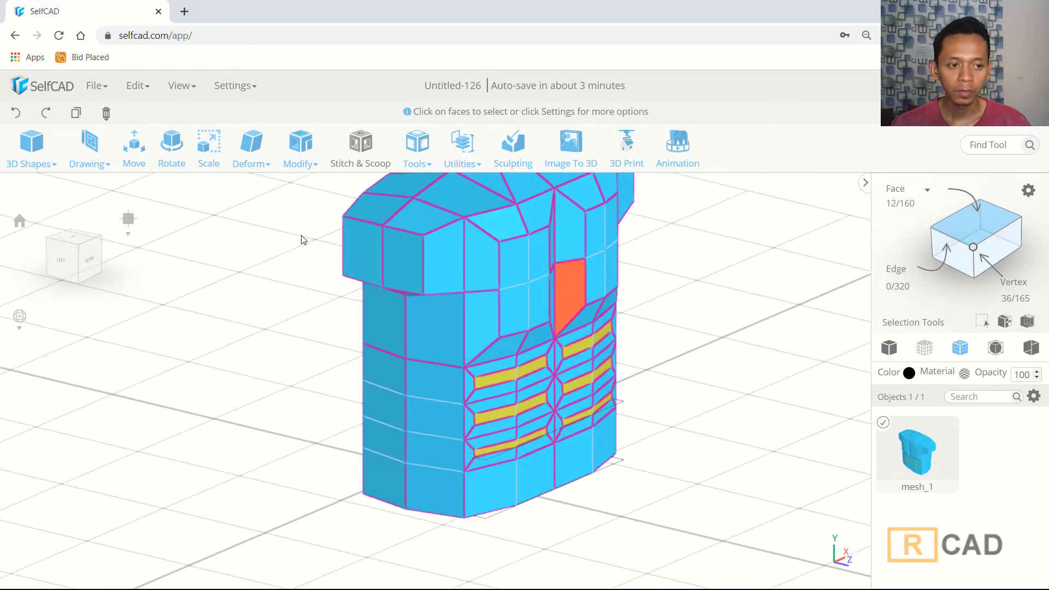
pyautogui.click(133, 150)
pyautogui.moveTo(621, 468); pyautogui.dragTo(704, 465, button='right')
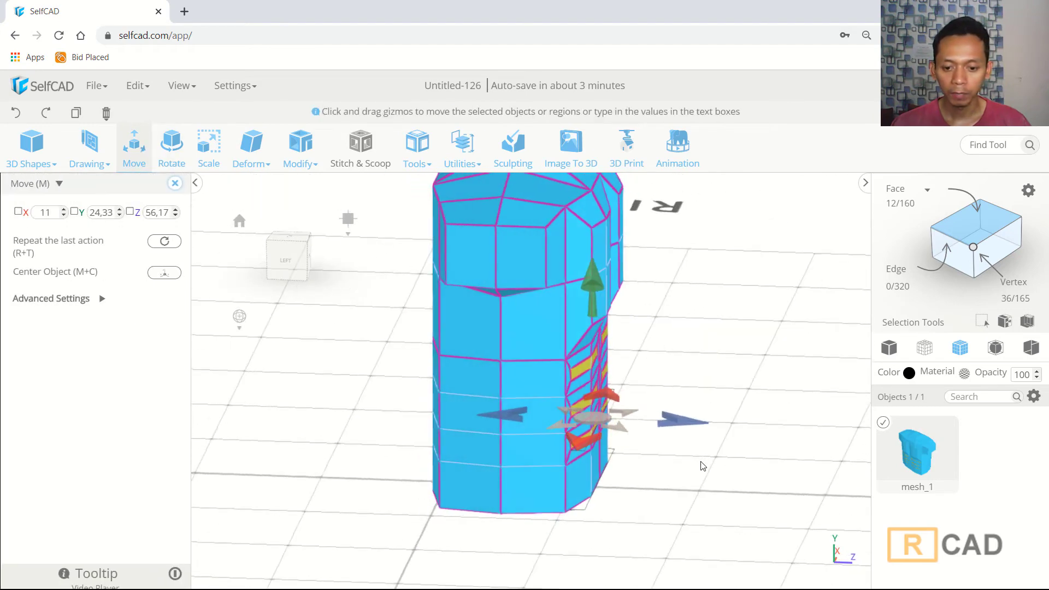
pyautogui.moveTo(683, 426); pyautogui.dragTo(693, 426)
pyautogui.hotkey('ctrl', 'a')
pyautogui.moveTo(749, 364); pyautogui.dragTo(605, 424, button='right')
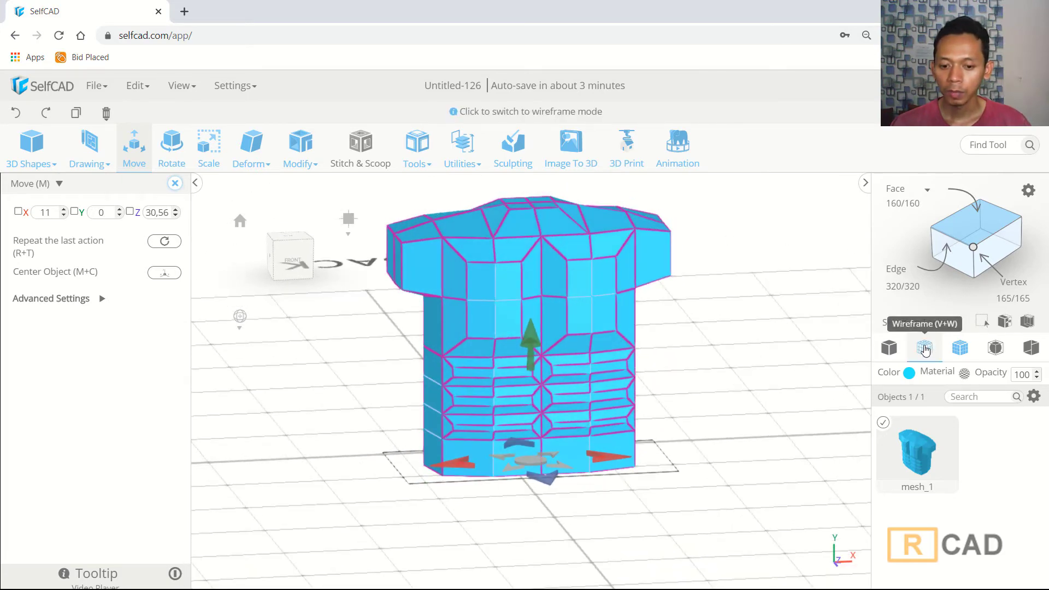
# - In front wireframe view with Vertex mode, box-select a middle row of belly vertices
pyautogui.click(925, 349)
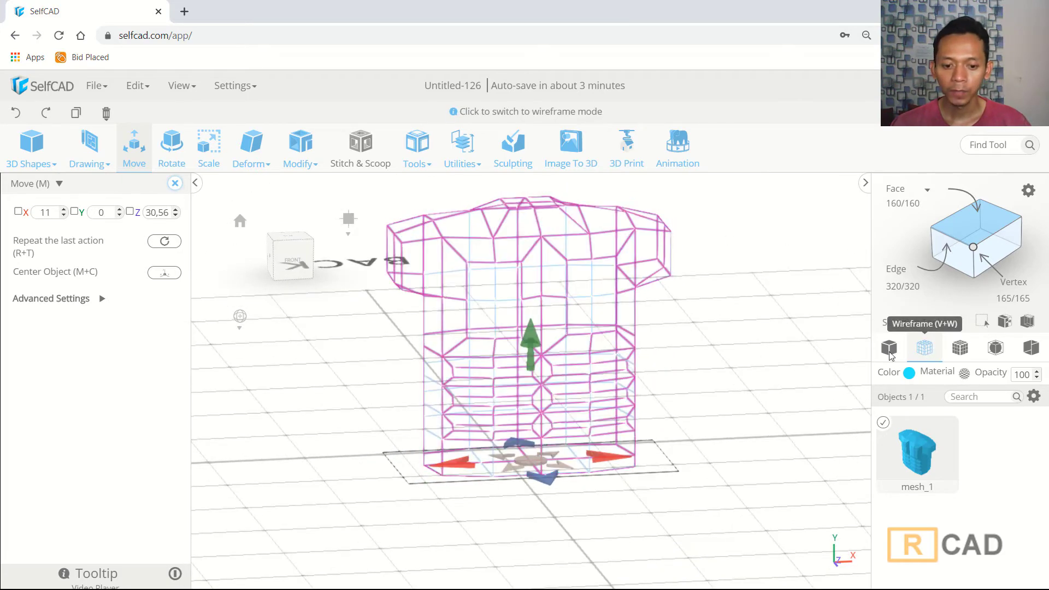
pyautogui.click(301, 265)
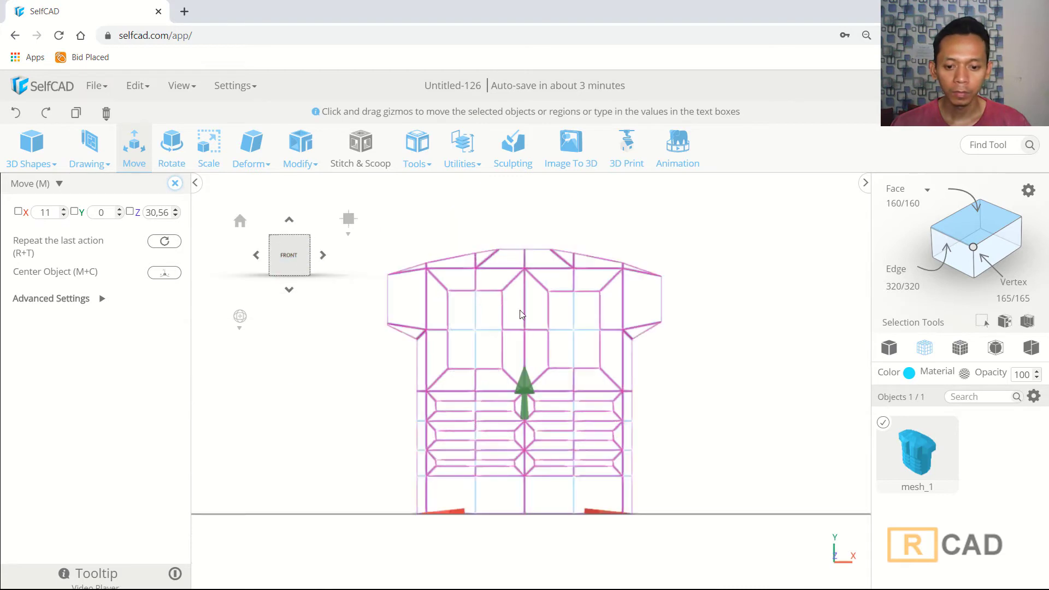
pyautogui.click(974, 249)
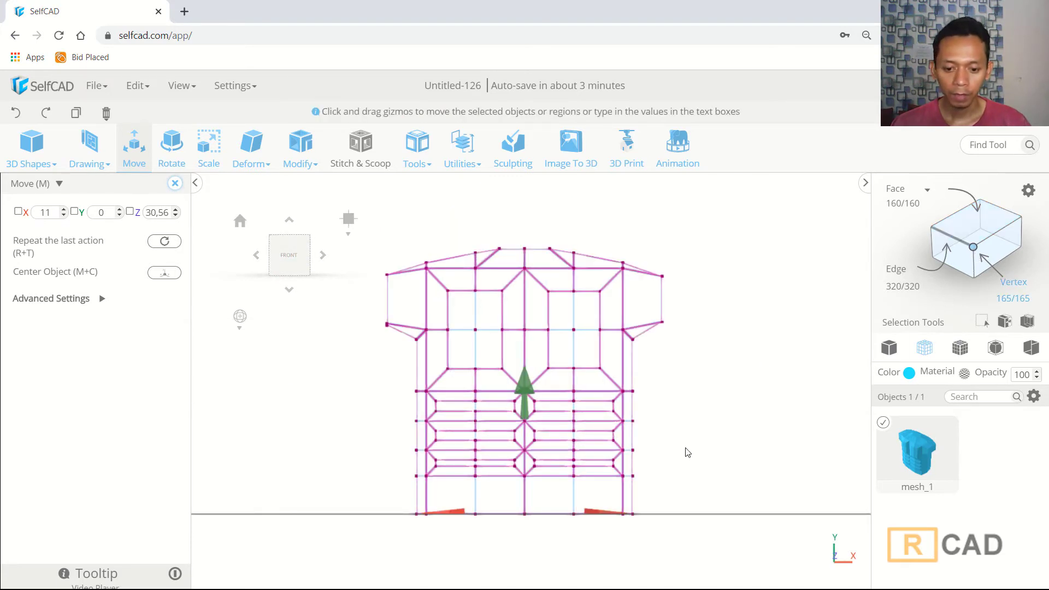
pyautogui.moveTo(704, 425); pyautogui.dragTo(375, 462)
pyautogui.moveTo(304, 431); pyautogui.dragTo(333, 436, button='right')
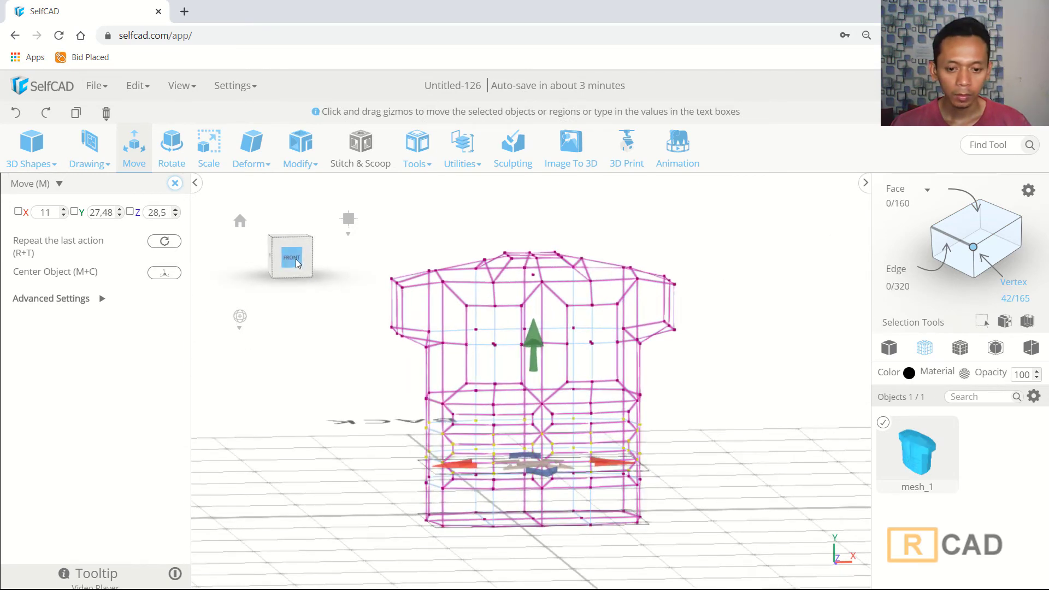
pyautogui.click(296, 259)
pyautogui.hotkey('ctrl', 'a')
pyautogui.scroll(3, 678, 382)
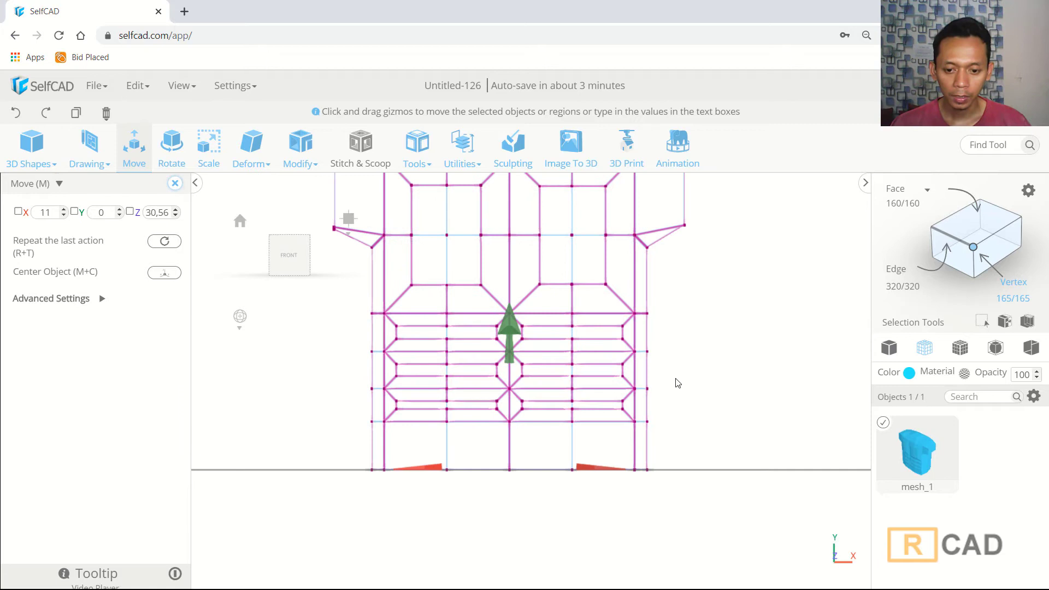
pyautogui.moveTo(682, 379); pyautogui.dragTo(355, 404)
pyautogui.moveTo(319, 415); pyautogui.dragTo(371, 434, button='right')
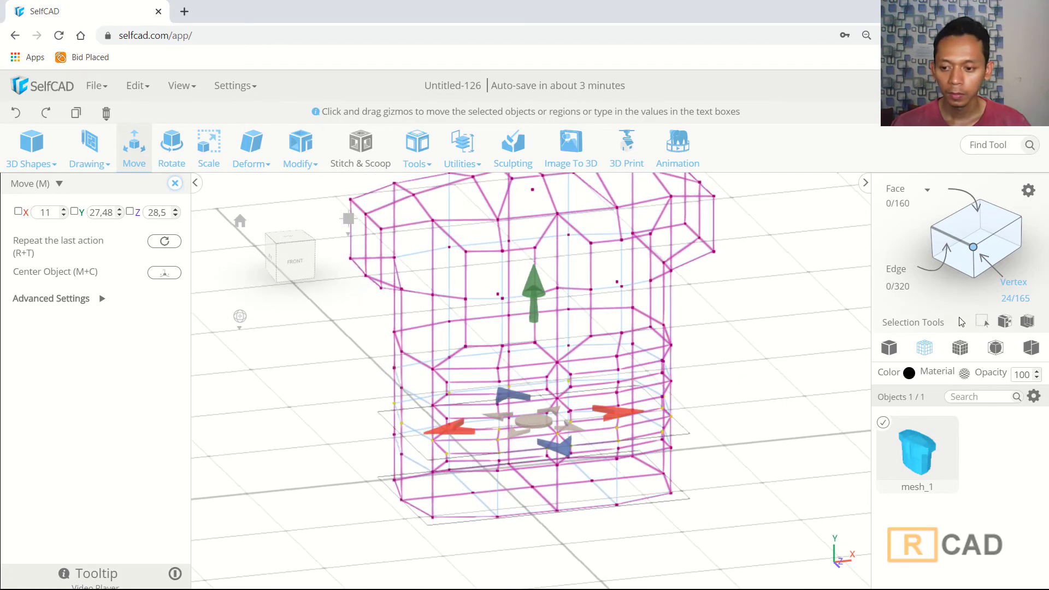
# - Push the selected belly vertices forward to form rib strips across the abdomen
pyautogui.click(960, 349)
pyautogui.moveTo(773, 387); pyautogui.dragTo(554, 424, button='right')
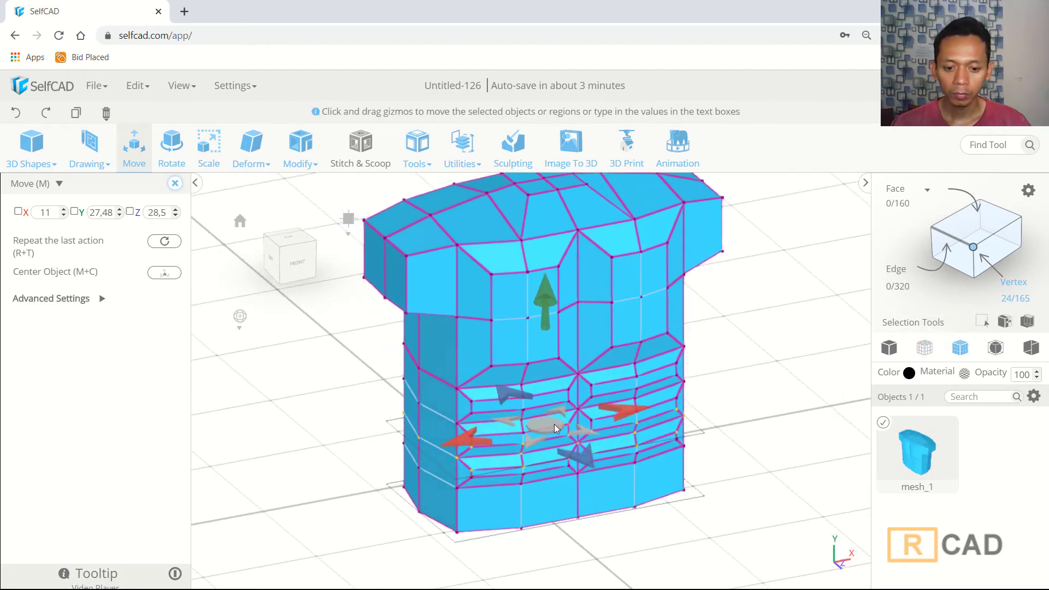
pyautogui.moveTo(547, 427); pyautogui.dragTo(551, 429)
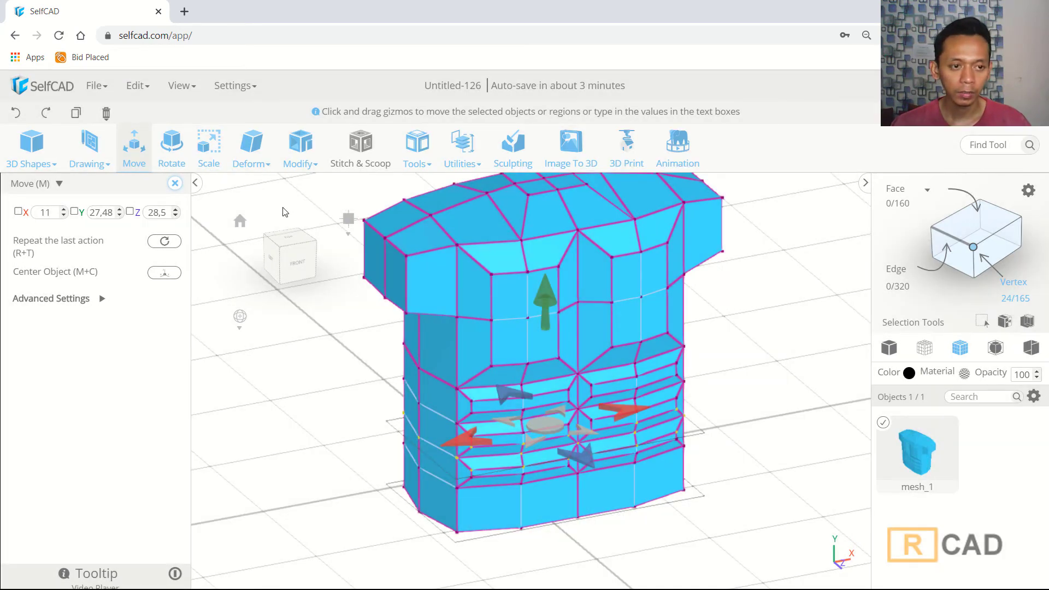
pyautogui.click(209, 146)
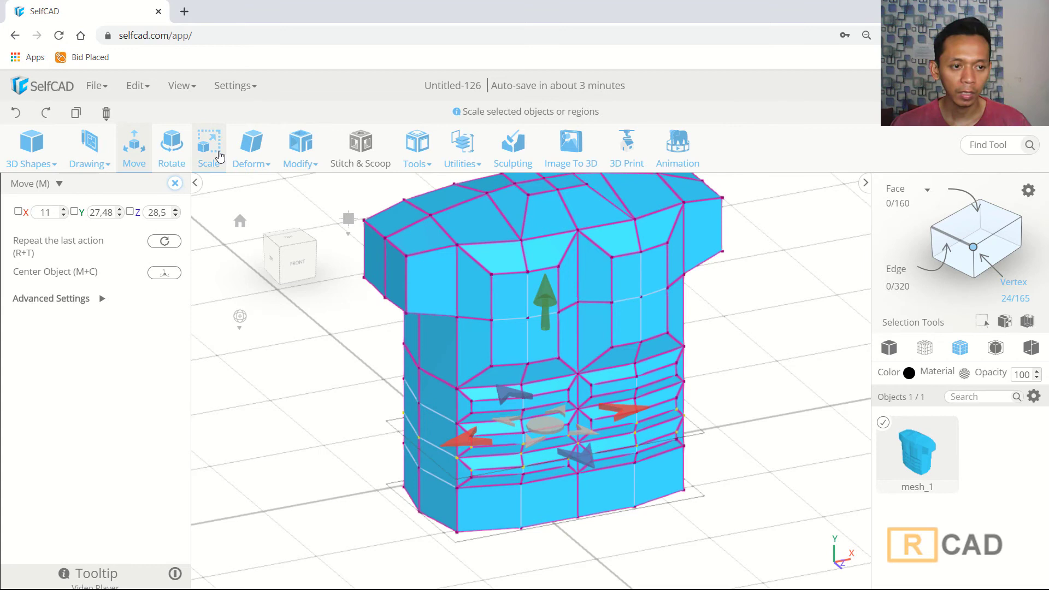
# - Shrink the selected belly vertices inward toward the centre
pyautogui.moveTo(549, 415); pyautogui.dragTo(516, 401)
pyautogui.moveTo(749, 407)
pyautogui.mouseDown()
pyautogui.moveTo(744, 386)
pyautogui.moveTo(726, 391)
pyautogui.moveTo(749, 392)
pyautogui.mouseUp()
pyautogui.hotkey('ctrl', 'a')
# - Box-select the middle row of 18 waist vertices in front wireframe view
pyautogui.click(925, 348)
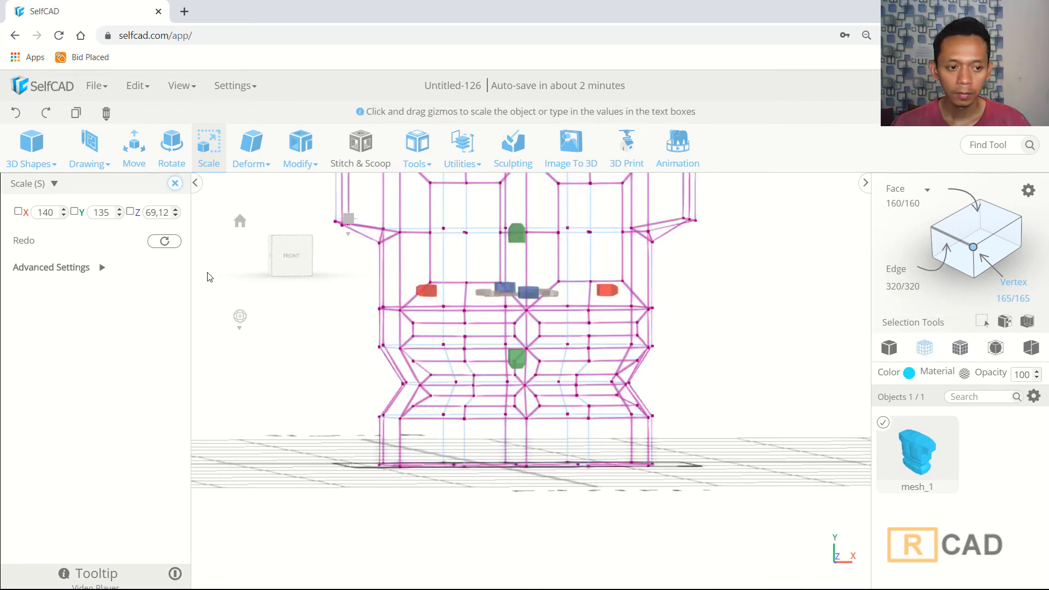
pyautogui.click(304, 264)
pyautogui.moveTo(712, 418); pyautogui.dragTo(367, 438)
pyautogui.moveTo(710, 419); pyautogui.dragTo(367, 436)
pyautogui.moveTo(782, 437); pyautogui.dragTo(986, 357, button='right')
# - Scale the waist row down to X 97.1, Z 57.38, pinching the waist inward
pyautogui.click(988, 354)
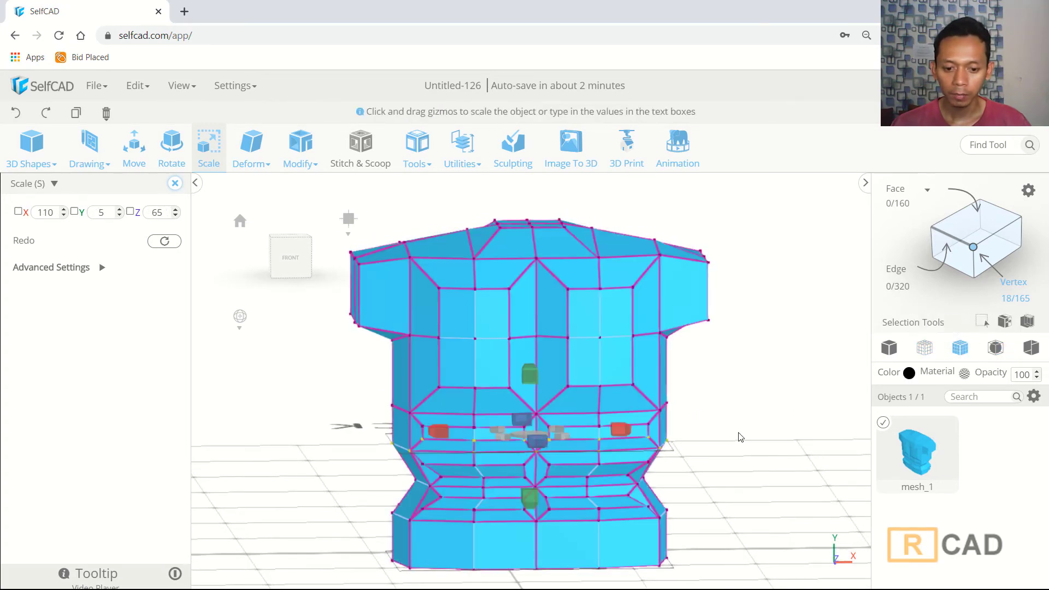
pyautogui.moveTo(740, 435); pyautogui.dragTo(779, 452, button='right')
pyautogui.moveTo(553, 451); pyautogui.dragTo(514, 458)
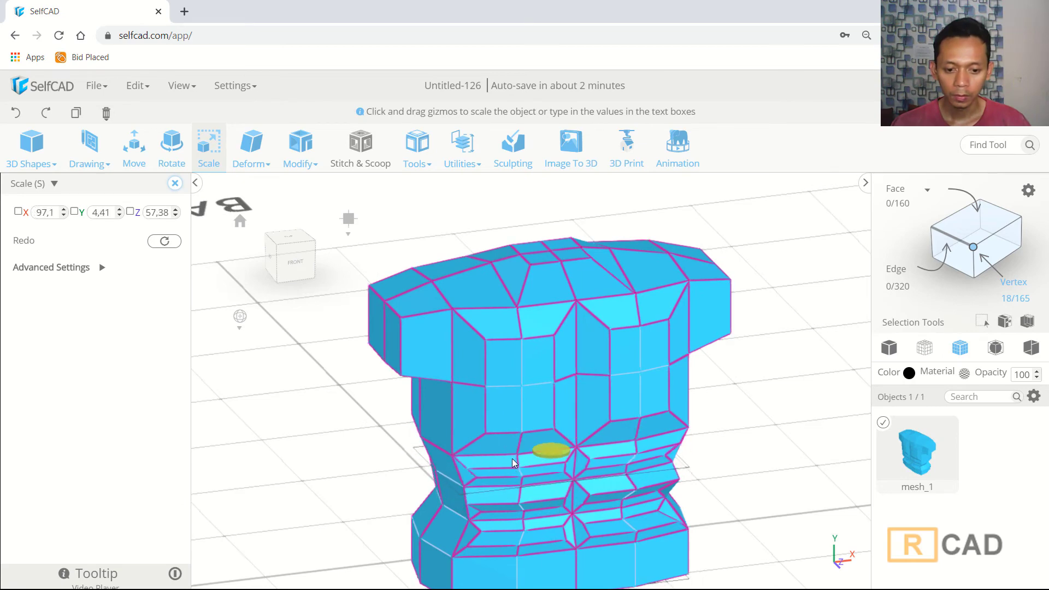
pyautogui.moveTo(535, 460); pyautogui.dragTo(752, 427, button='right')
pyautogui.hotkey('ctrl', 'a')
pyautogui.scroll(-2, 724, 429)
pyautogui.click(305, 153)
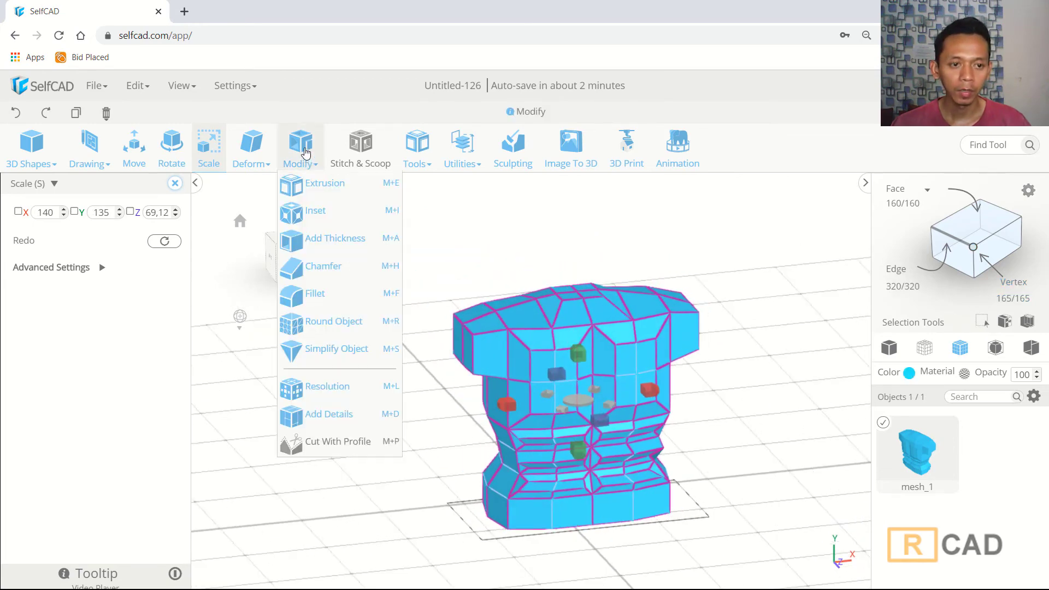
pyautogui.click(328, 324)
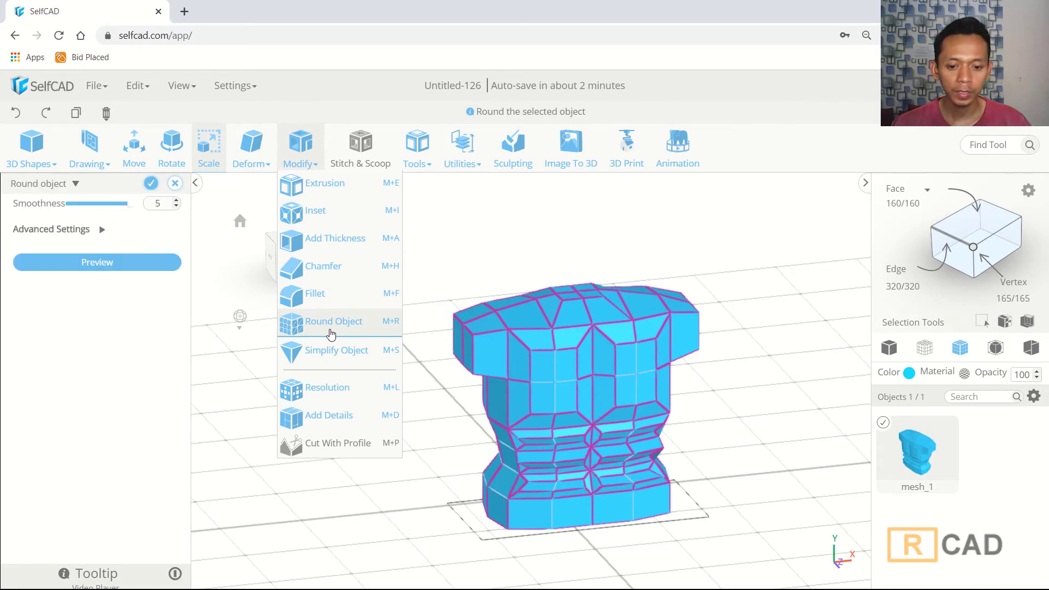
pyautogui.click(121, 268)
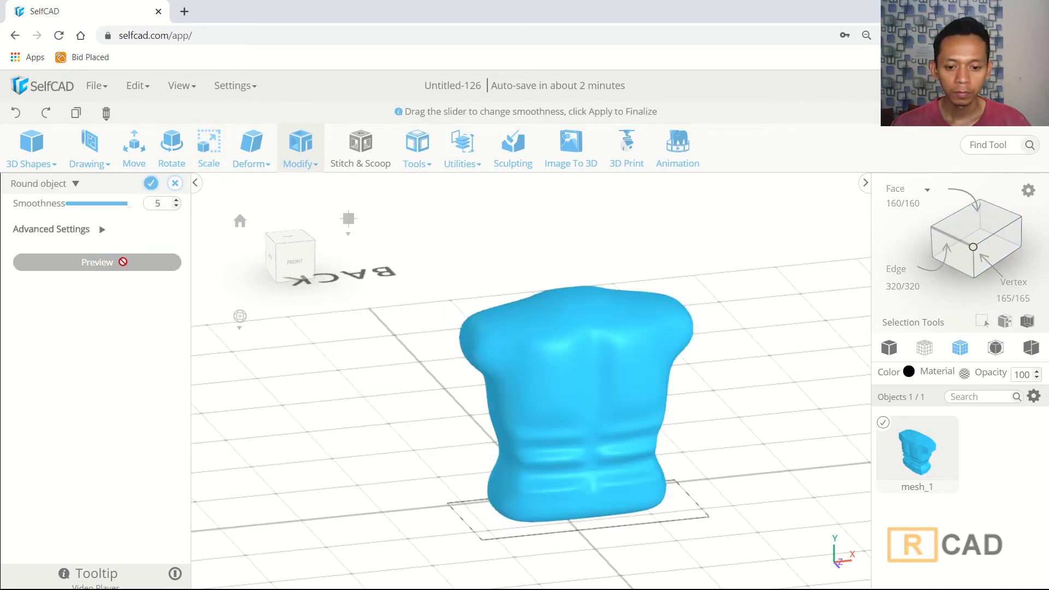
pyautogui.moveTo(730, 422); pyautogui.dragTo(671, 366)
pyautogui.click(926, 347)
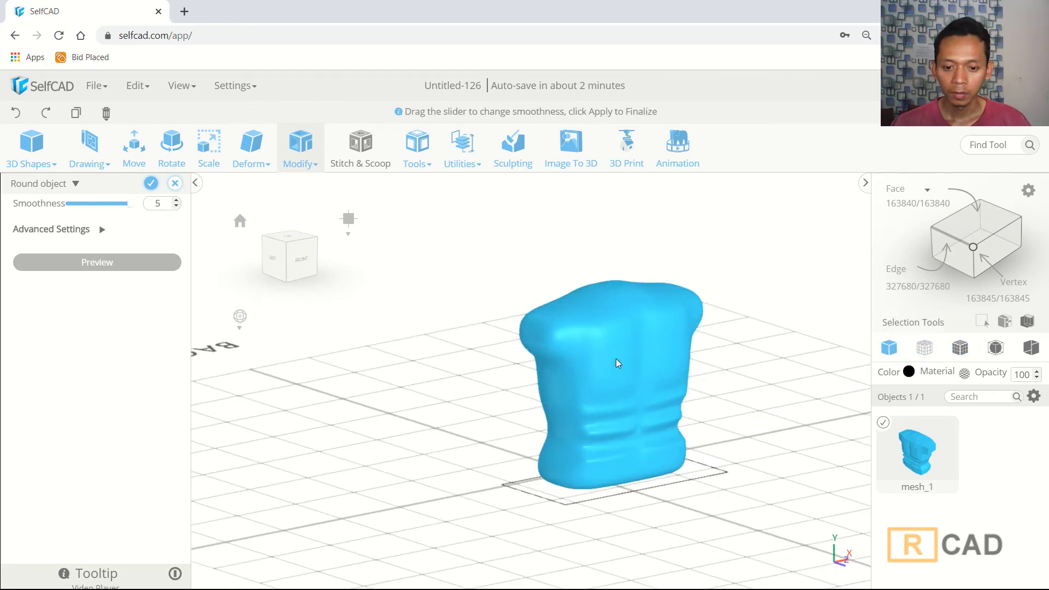
pyautogui.scroll(2, 666, 369)
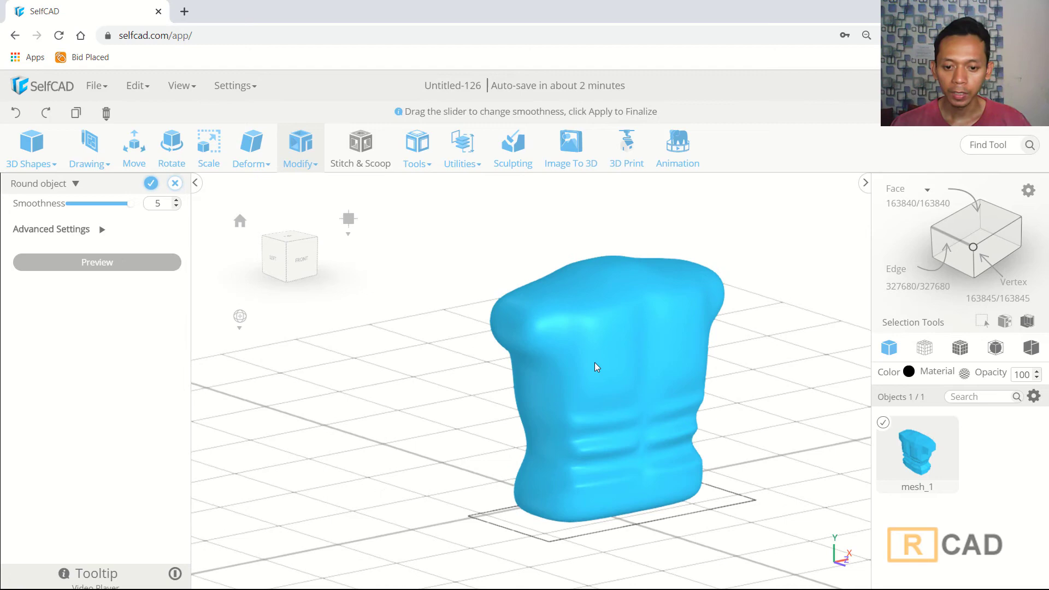
pyautogui.click(175, 184)
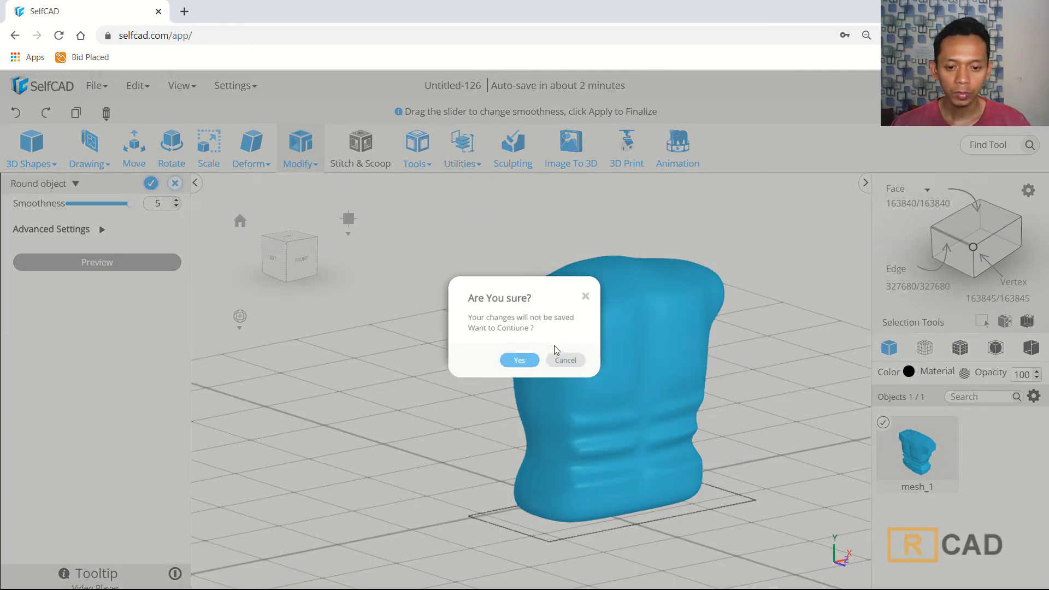
pyautogui.click(517, 365)
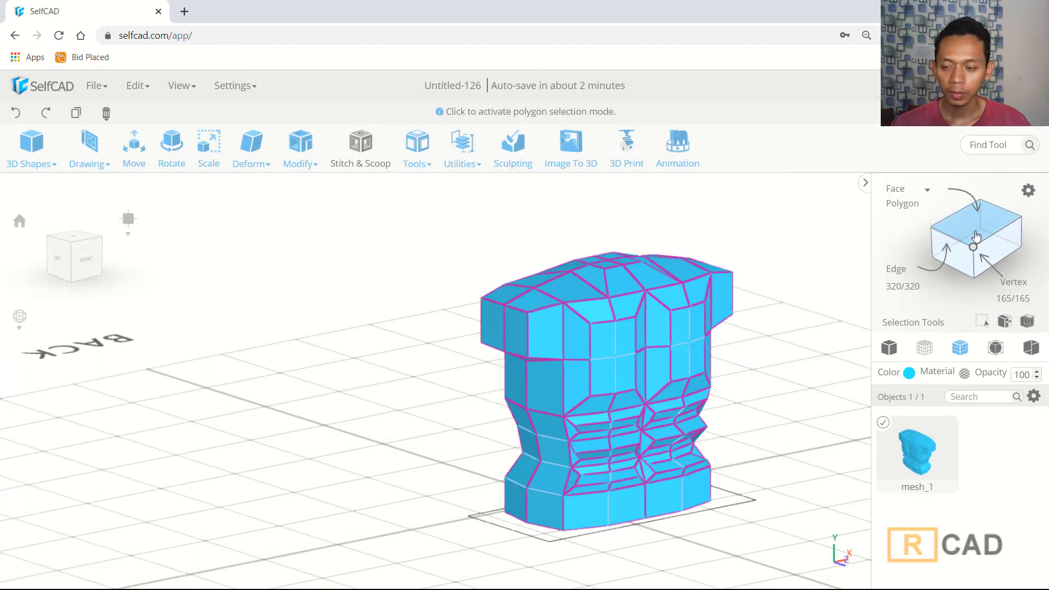
# - Select the left and right chest polygons and scale them larger
pyautogui.click(900, 206)
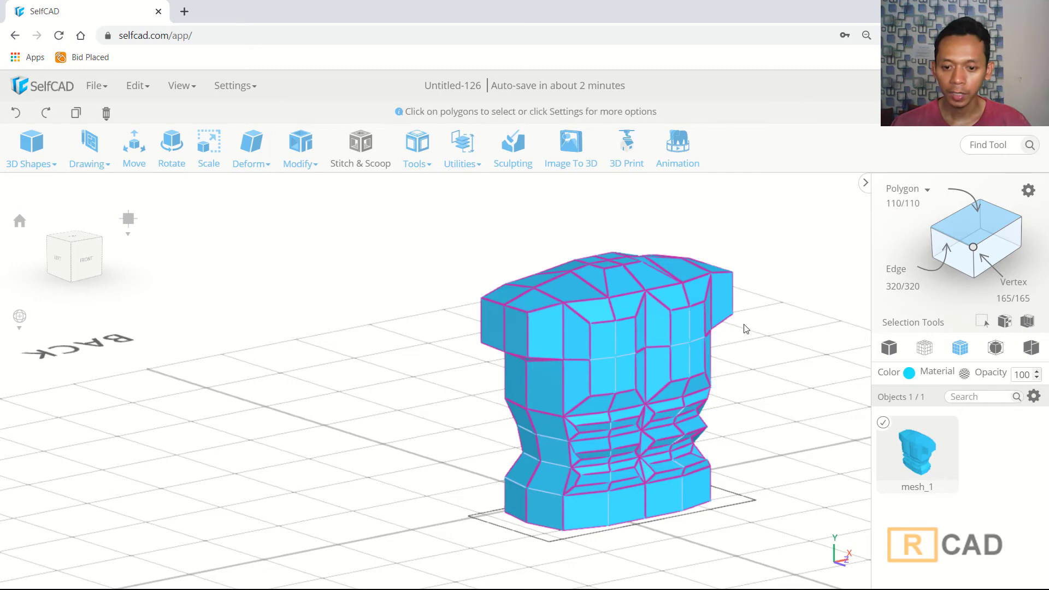
pyautogui.click(684, 351)
pyautogui.click(611, 363)
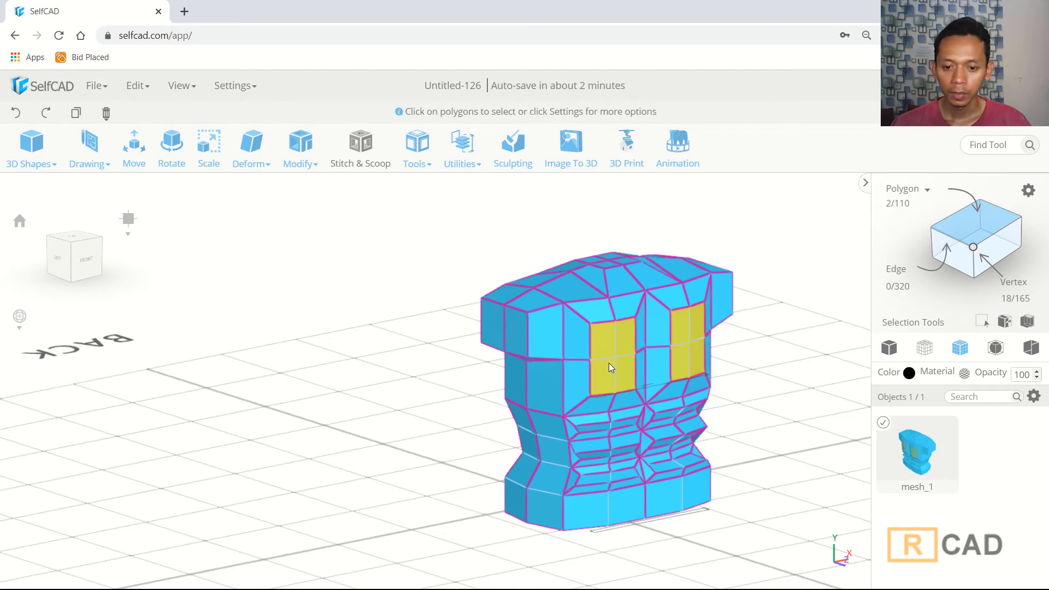
pyautogui.moveTo(743, 402); pyautogui.dragTo(779, 410)
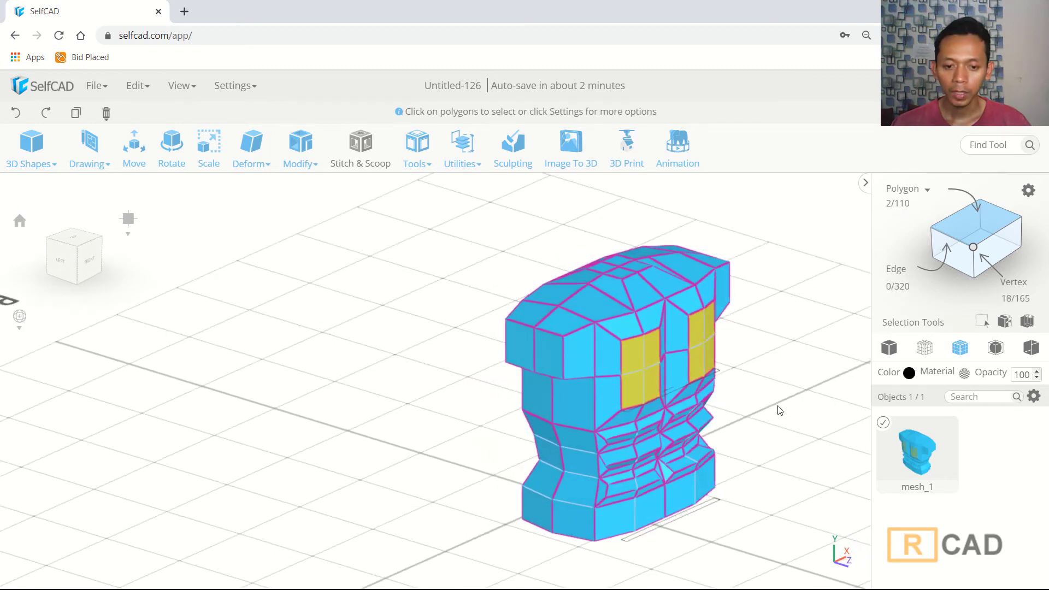
pyautogui.click(208, 153)
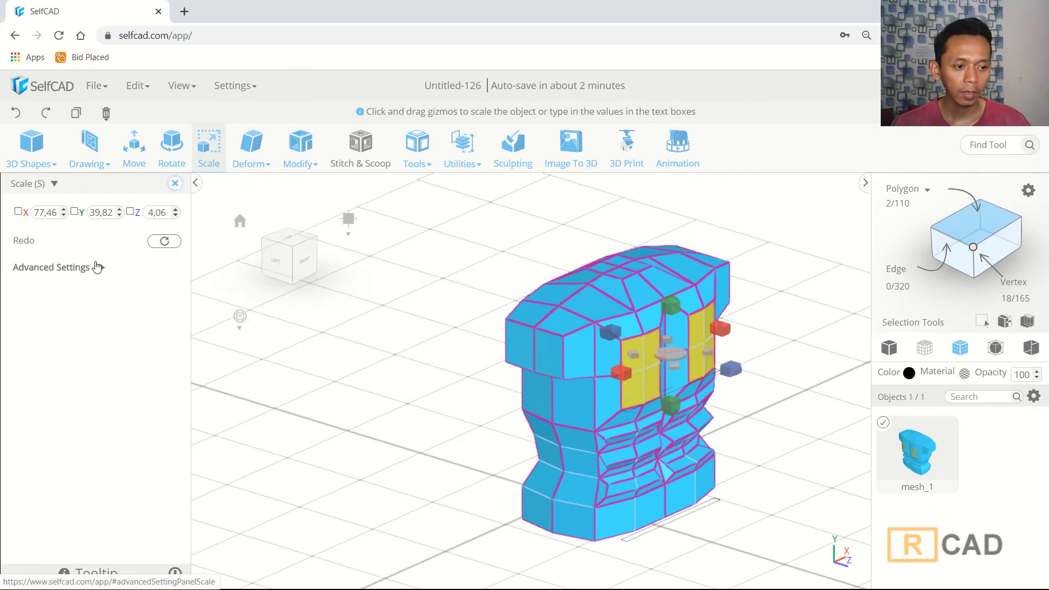
pyautogui.click(98, 269)
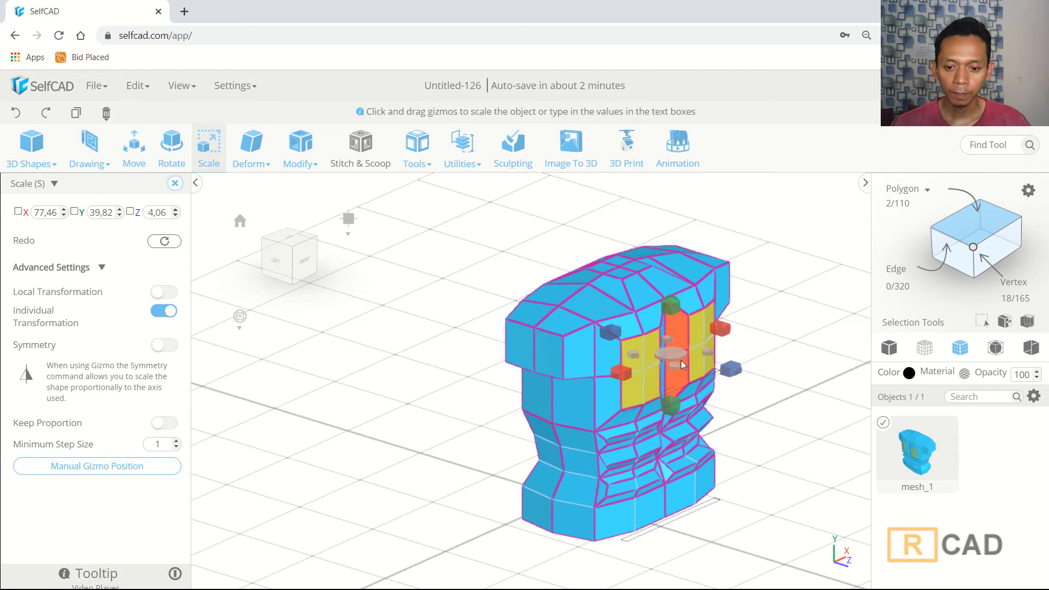
pyautogui.moveTo(669, 353); pyautogui.dragTo(674, 283)
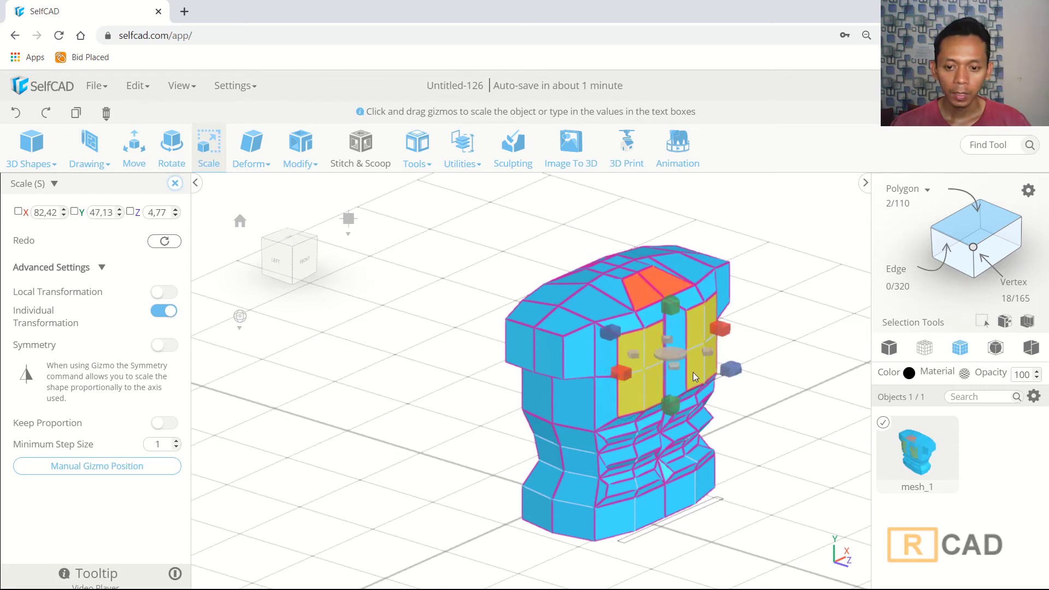
# - Move the two chest faces slightly forward to Z 67.08
pyautogui.click(133, 143)
pyautogui.moveTo(734, 418); pyautogui.dragTo(739, 422)
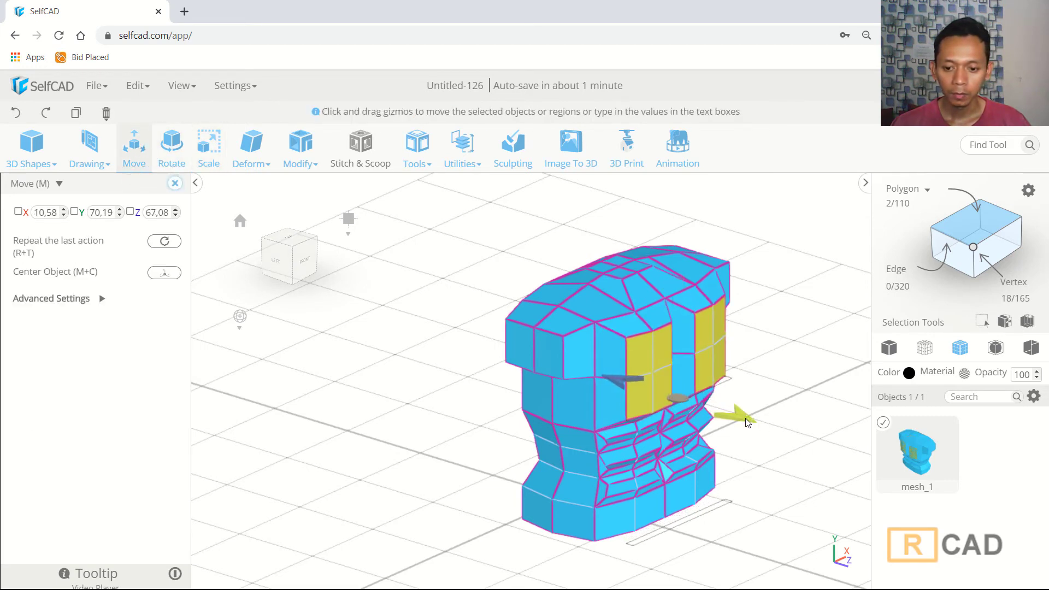
pyautogui.hotkey('ctrl', 'a')
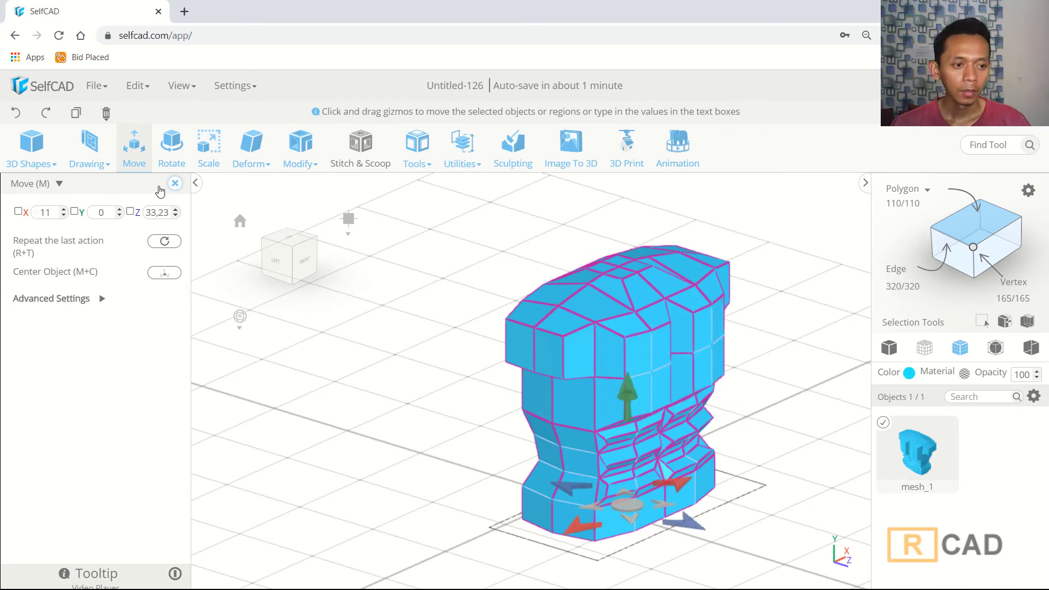
pyautogui.click(174, 184)
pyautogui.moveTo(300, 151)
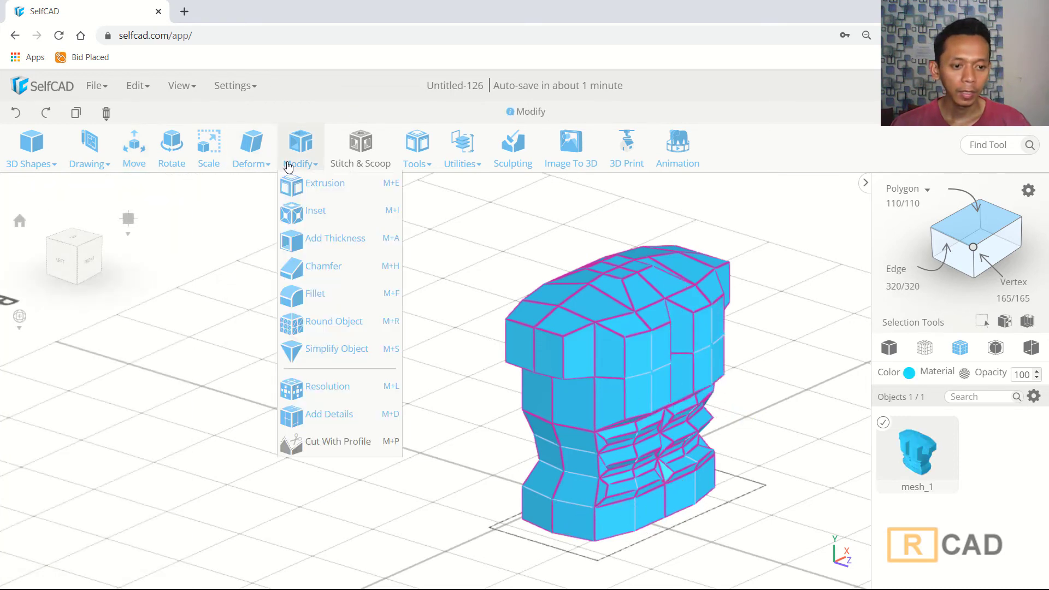
pyautogui.click(304, 324)
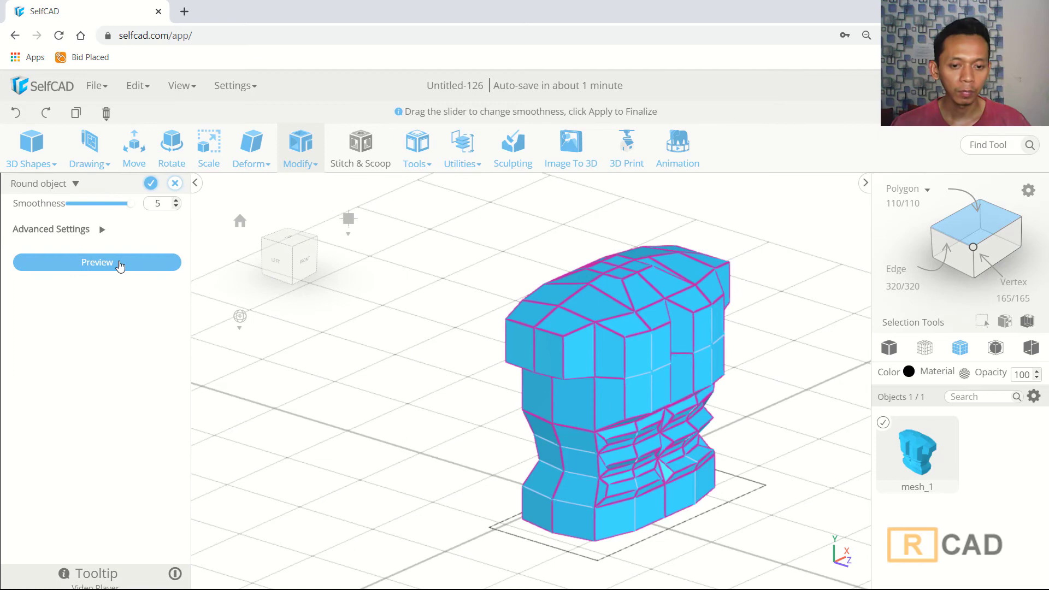
pyautogui.click(120, 265)
pyautogui.moveTo(795, 369); pyautogui.dragTo(627, 363)
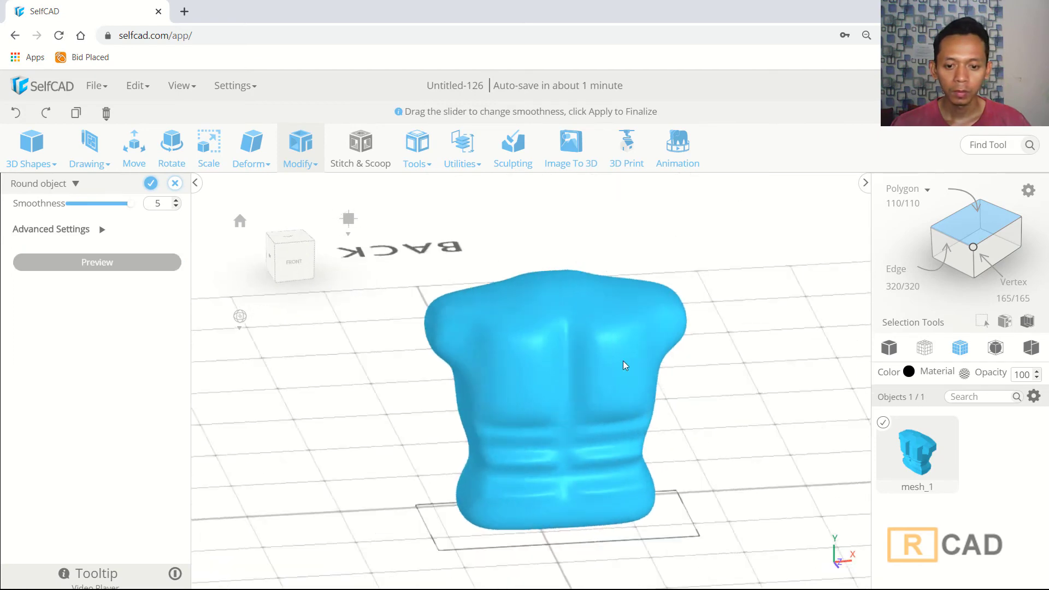
pyautogui.scroll(-3, 653, 370)
pyautogui.moveTo(732, 403)
pyautogui.mouseDown()
pyautogui.moveTo(675, 413)
pyautogui.moveTo(721, 403)
pyautogui.moveTo(625, 379)
pyautogui.moveTo(375, 401)
pyautogui.moveTo(703, 376)
pyautogui.mouseUp()
pyautogui.click(889, 348)
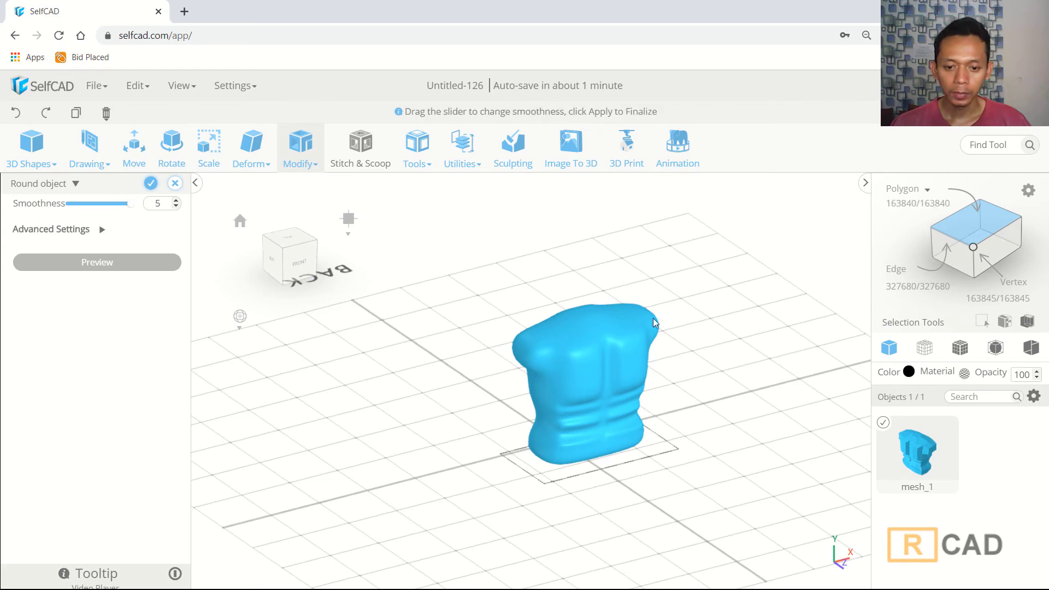
pyautogui.click(173, 184)
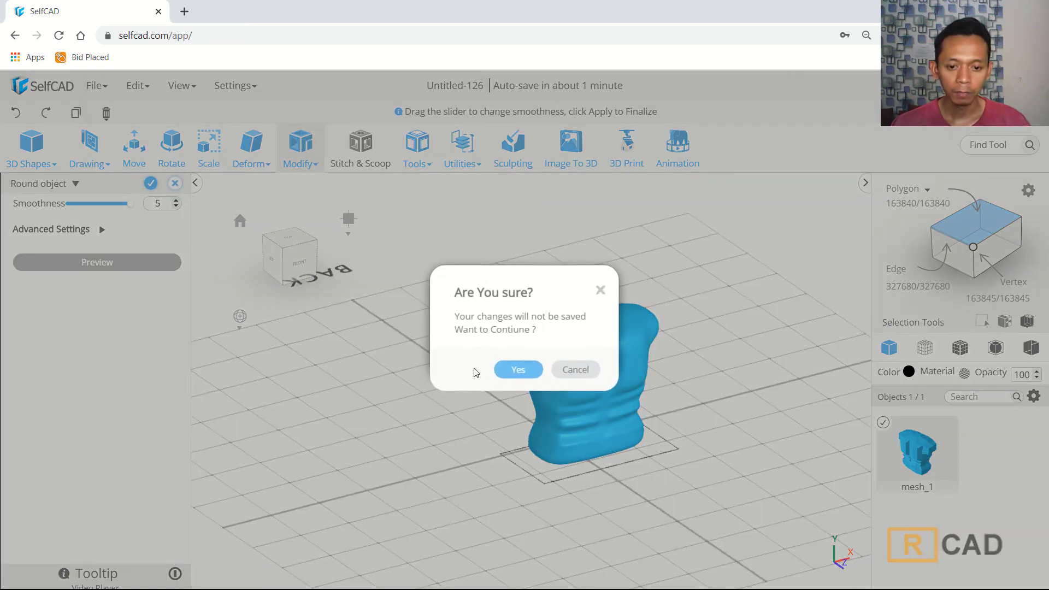
pyautogui.click(497, 369)
pyautogui.scroll(3, 505, 385)
pyautogui.moveTo(491, 350); pyautogui.dragTo(539, 313)
pyautogui.click(538, 313)
pyautogui.moveTo(788, 376); pyautogui.dragTo(604, 342)
# - Inset both sleeve-end faces by 5
pyautogui.click(607, 338)
pyautogui.moveTo(668, 405)
pyautogui.mouseDown()
pyautogui.moveTo(715, 407)
pyautogui.moveTo(666, 404)
pyautogui.mouseUp()
pyautogui.click(300, 146)
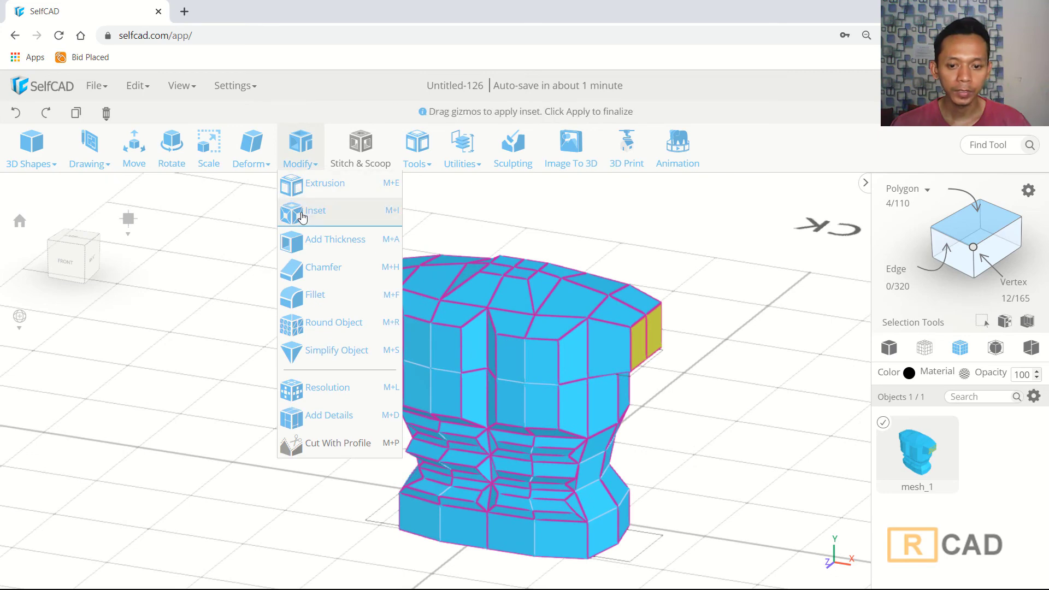
pyautogui.click(302, 214)
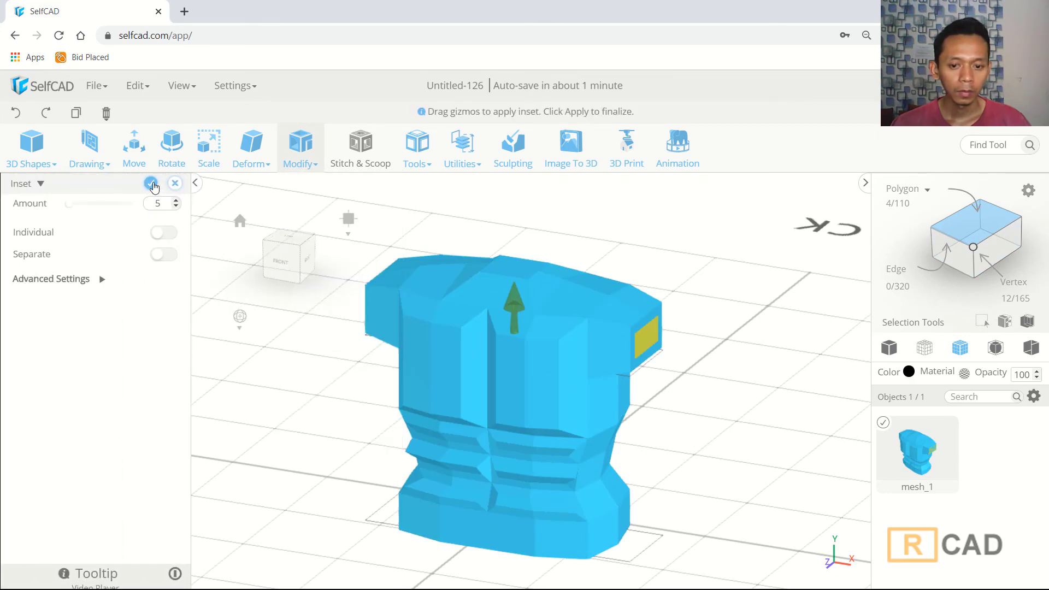
pyautogui.click(151, 183)
pyautogui.hotkey('ctrl', 'a')
# - Inset the bottom faces of the torso by 5
pyautogui.moveTo(709, 428); pyautogui.dragTo(581, 418)
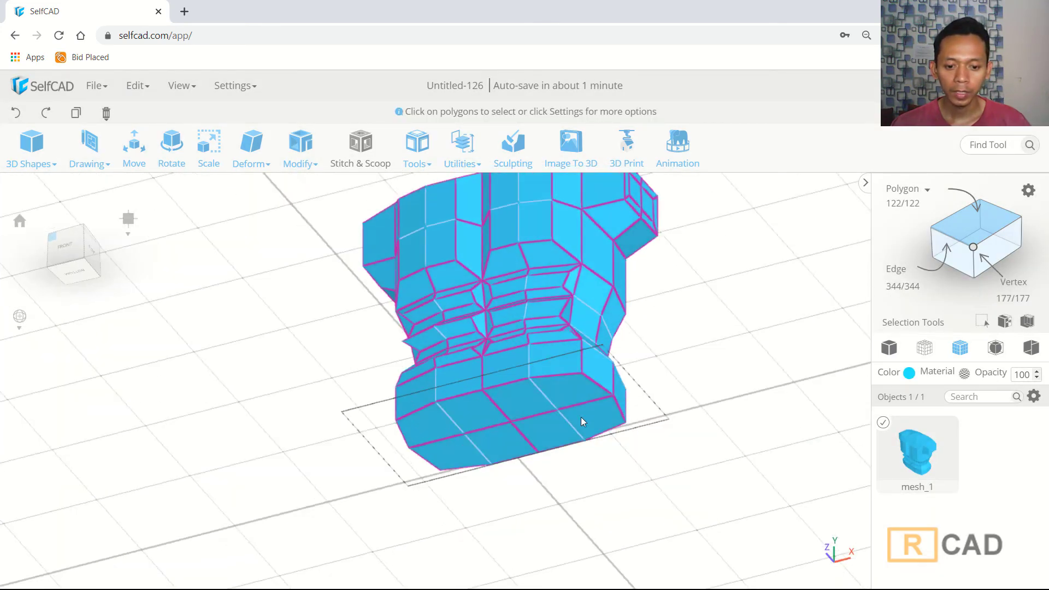
pyautogui.click(529, 417)
pyautogui.click(302, 144)
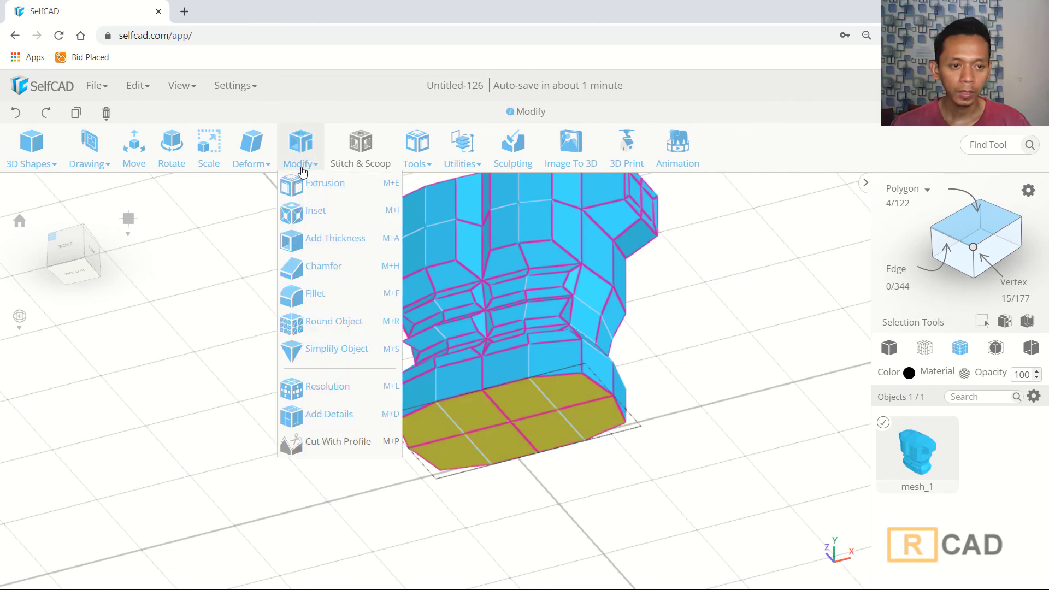
pyautogui.click(305, 213)
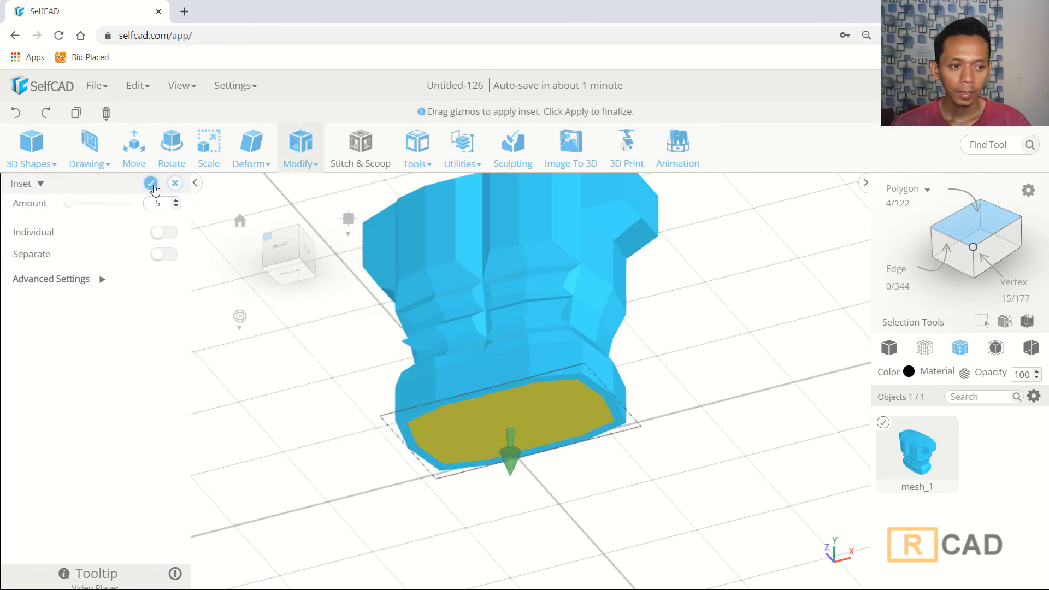
pyautogui.click(151, 183)
pyautogui.moveTo(629, 346); pyautogui.dragTo(705, 389)
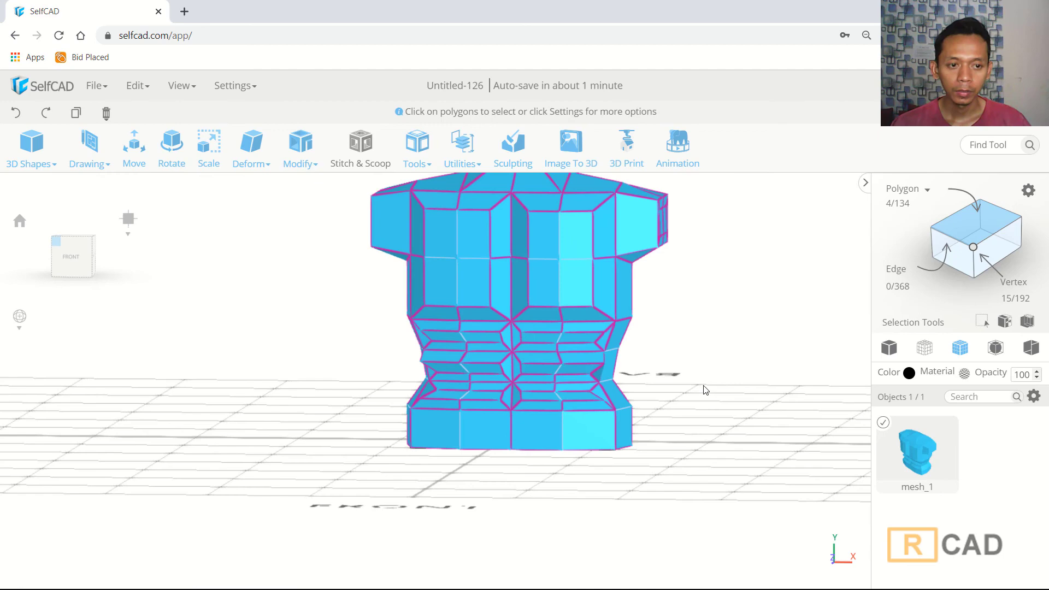
pyautogui.hotkey('ctrl', 'a')
pyautogui.click(300, 144)
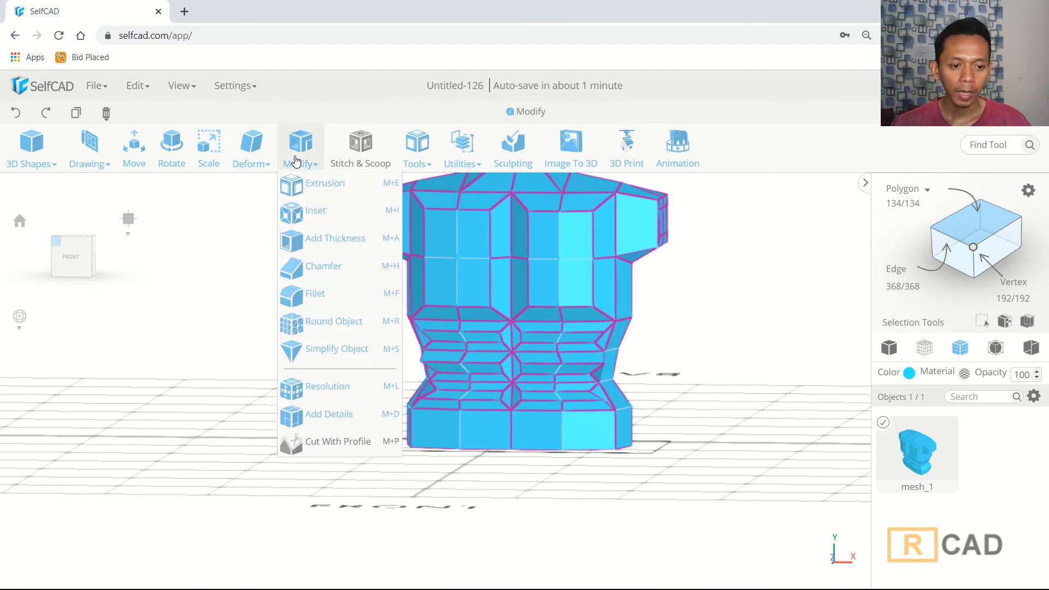
# - Use Add Details to add edge loops near the hem and beside both sleeve ends
pyautogui.click(323, 414)
pyautogui.scroll(5, 500, 457)
pyautogui.moveTo(483, 485); pyautogui.dragTo(493, 476)
pyautogui.scroll(-3, 696, 436)
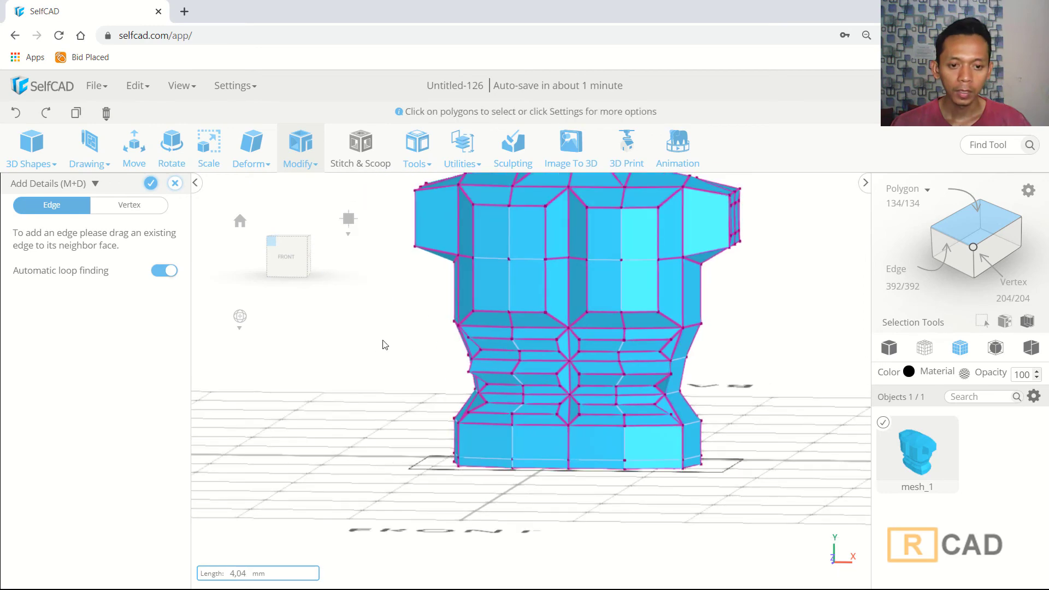
pyautogui.moveTo(384, 345); pyautogui.dragTo(497, 276, button='right')
pyautogui.scroll(3, 501, 273)
pyautogui.moveTo(496, 236); pyautogui.dragTo(497, 247)
pyautogui.scroll(-2, 582, 310)
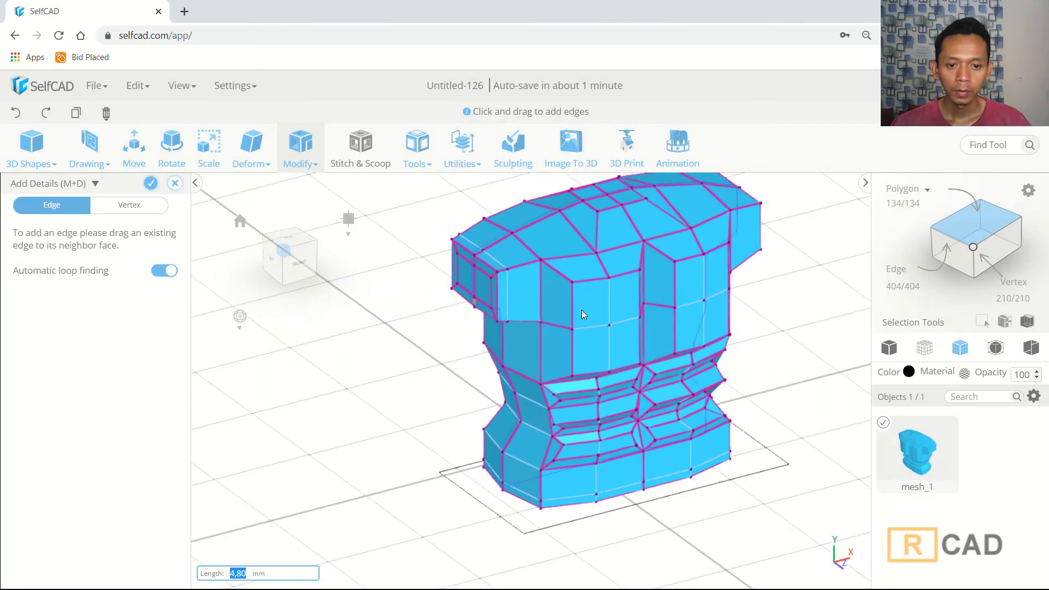
pyautogui.moveTo(581, 310); pyautogui.dragTo(612, 298, button='right')
pyautogui.scroll(3, 628, 294)
pyautogui.moveTo(597, 300); pyautogui.dragTo(595, 302)
pyautogui.scroll(-3, 730, 332)
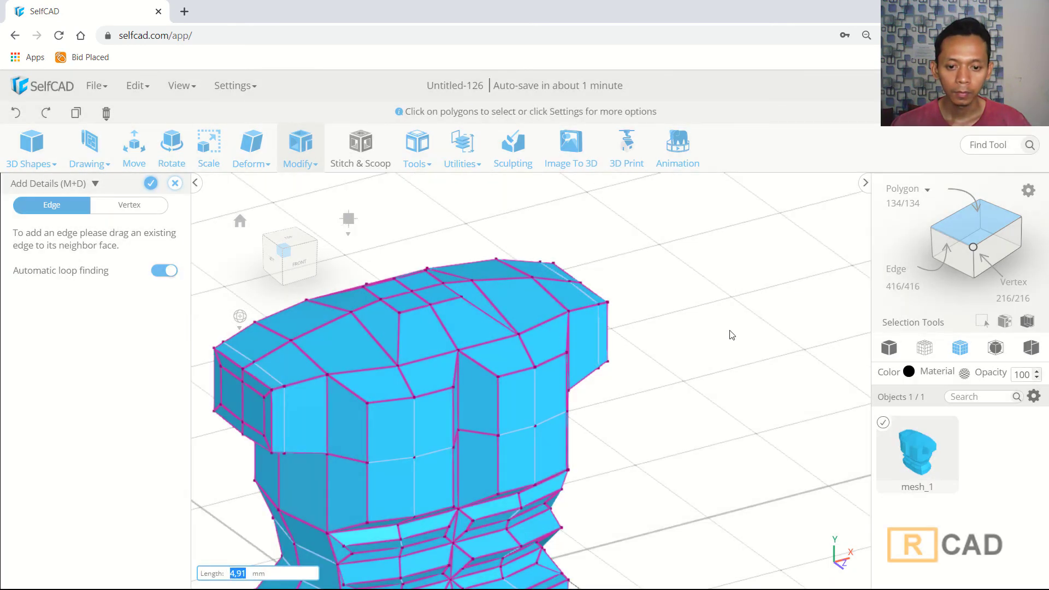
pyautogui.click(149, 183)
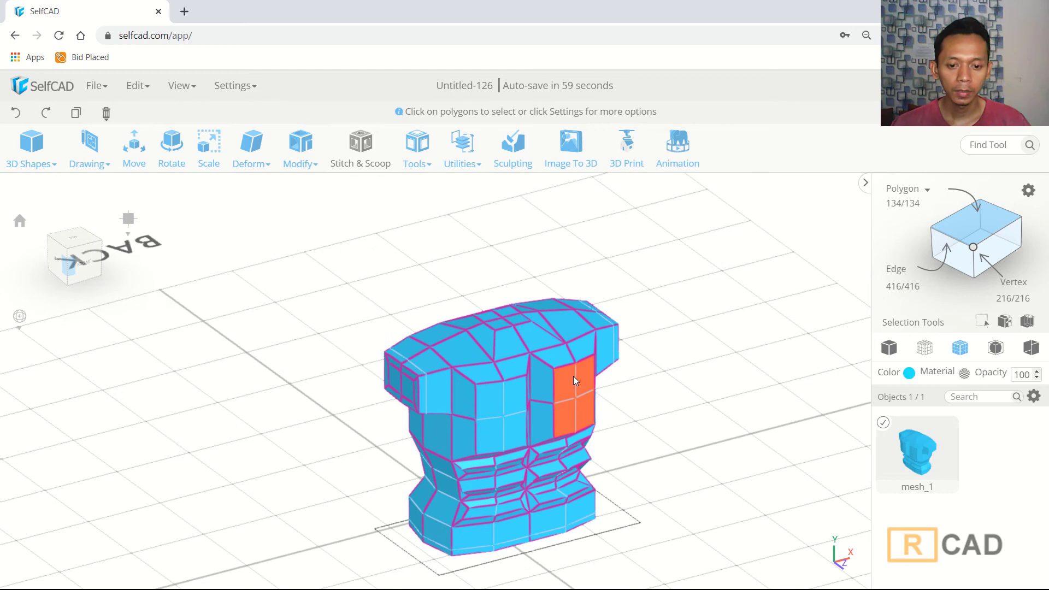
# - Apply Round Object at Smoothness 5 and preview the smoothed torso
pyautogui.scroll(-2, 686, 370)
pyautogui.scroll(2, 609, 368)
pyautogui.click(301, 148)
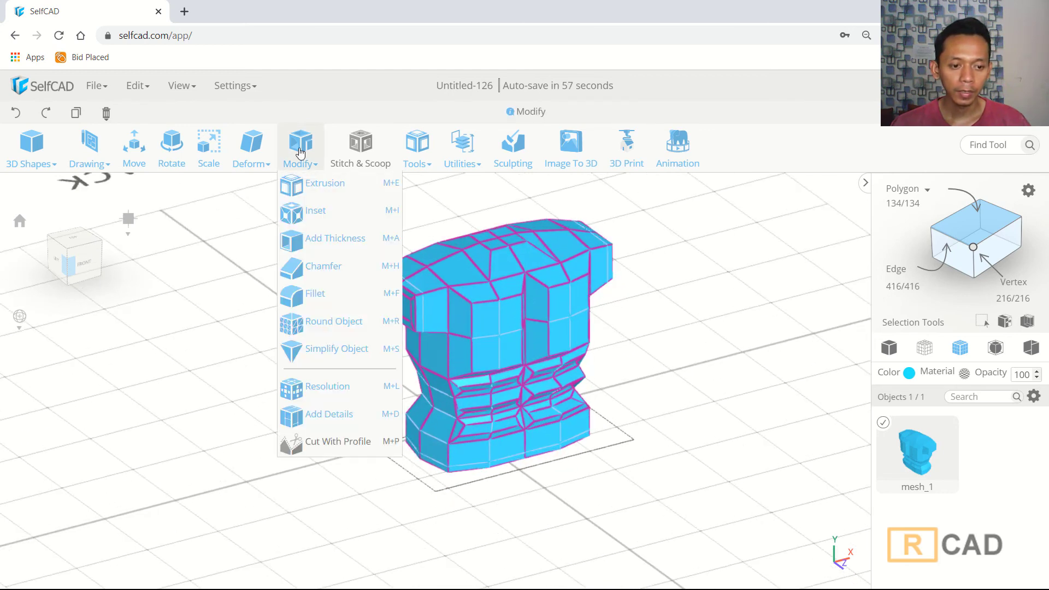
pyautogui.click(339, 325)
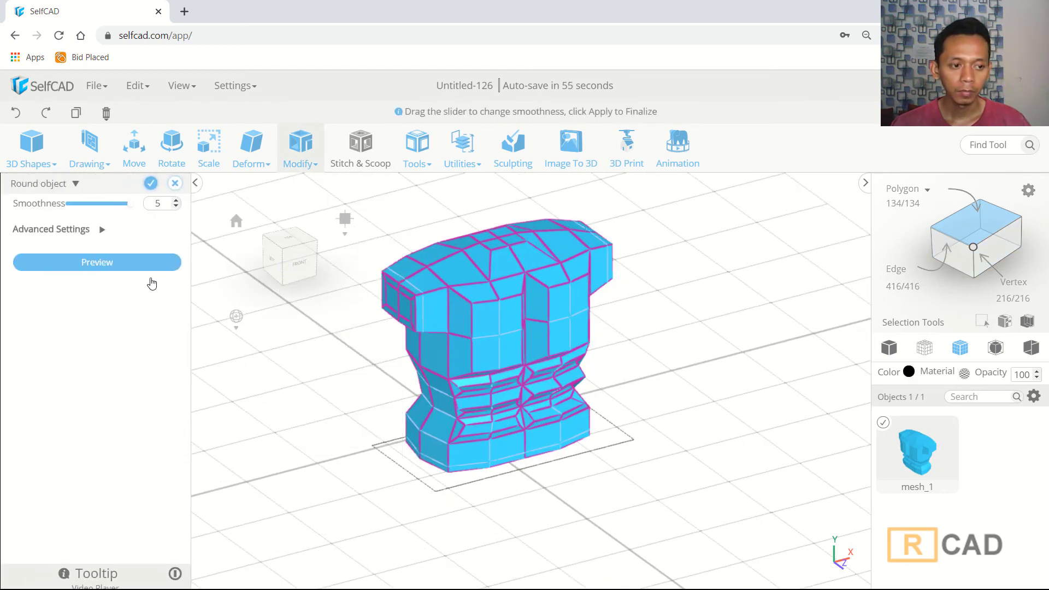
pyautogui.click(121, 263)
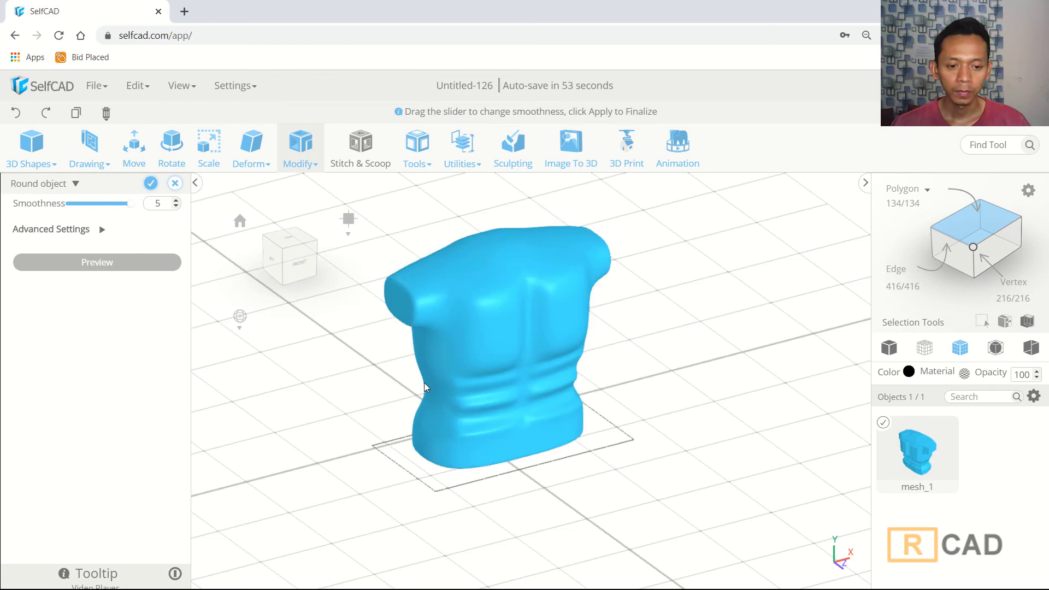
# - Orbit around the smoothed torso to inspect the chest and abdominal ribs
pyautogui.moveTo(625, 366); pyautogui.dragTo(690, 365)
pyautogui.moveTo(829, 390); pyautogui.dragTo(637, 382)
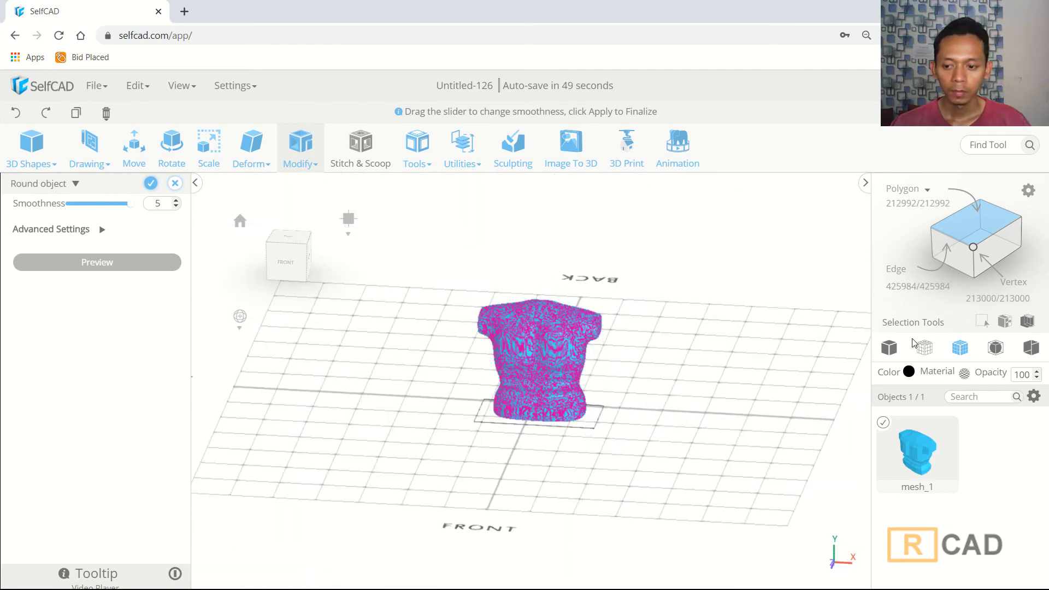
pyautogui.click(889, 347)
pyautogui.moveTo(791, 368)
pyautogui.mouseDown()
pyautogui.moveTo(651, 362)
pyautogui.moveTo(788, 359)
pyautogui.mouseUp()
pyautogui.moveTo(483, 376); pyautogui.dragTo(590, 375)
pyautogui.moveTo(739, 332)
pyautogui.mouseDown()
pyautogui.moveTo(723, 351)
pyautogui.moveTo(724, 342)
pyautogui.mouseUp()
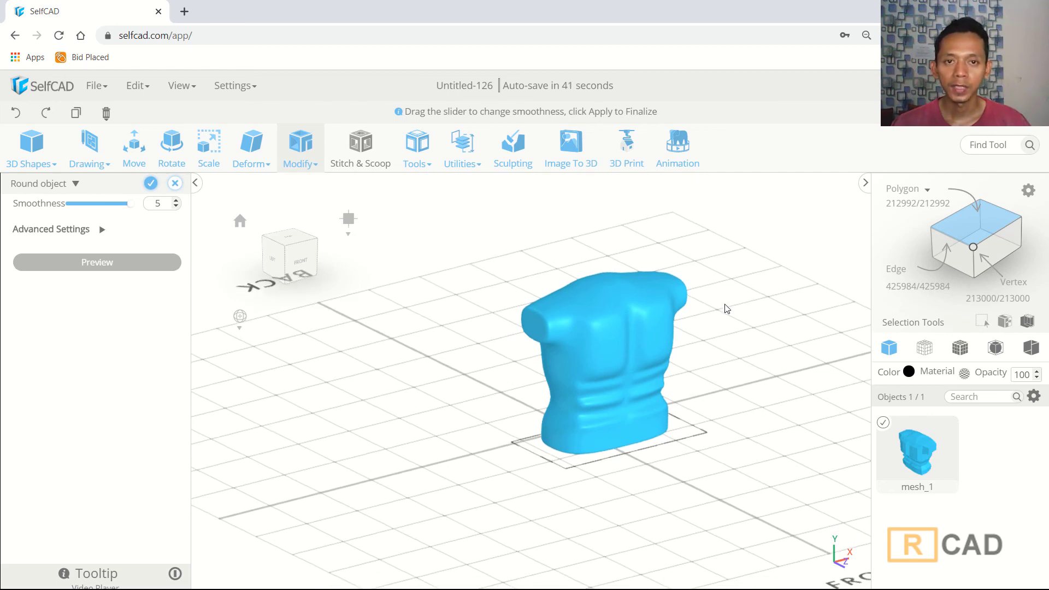